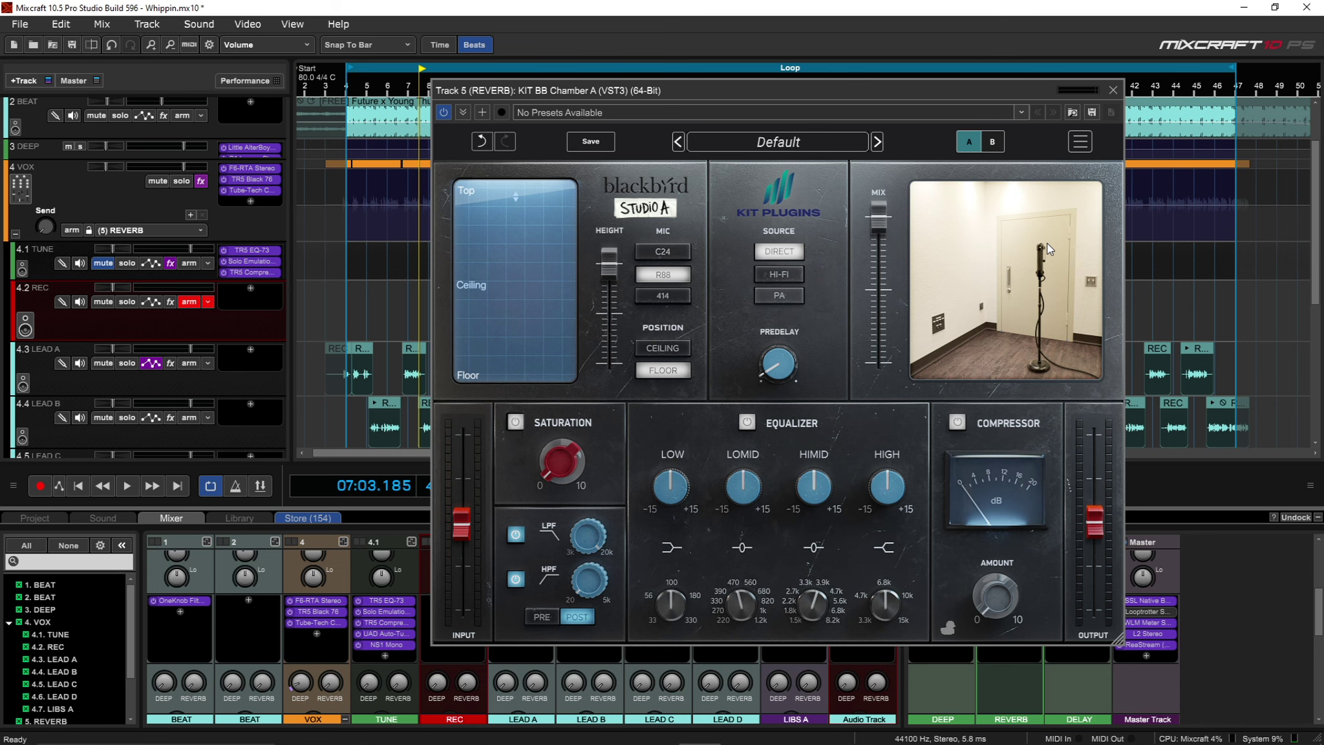
- Switch the reverb's LPF and HPF filters to the Pre position and back to Post
left_click_drag(694, 96, 604, 46)
mouse_move(468, 407)
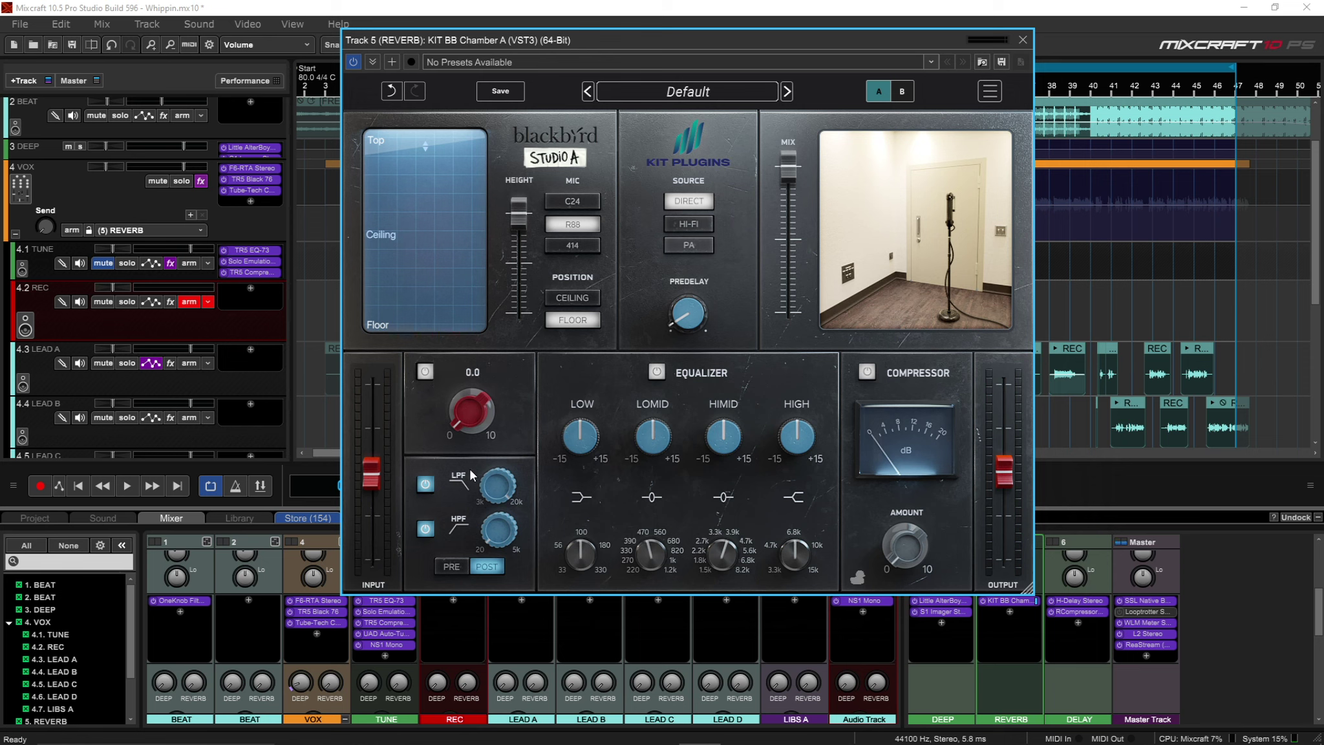
left_click(452, 568)
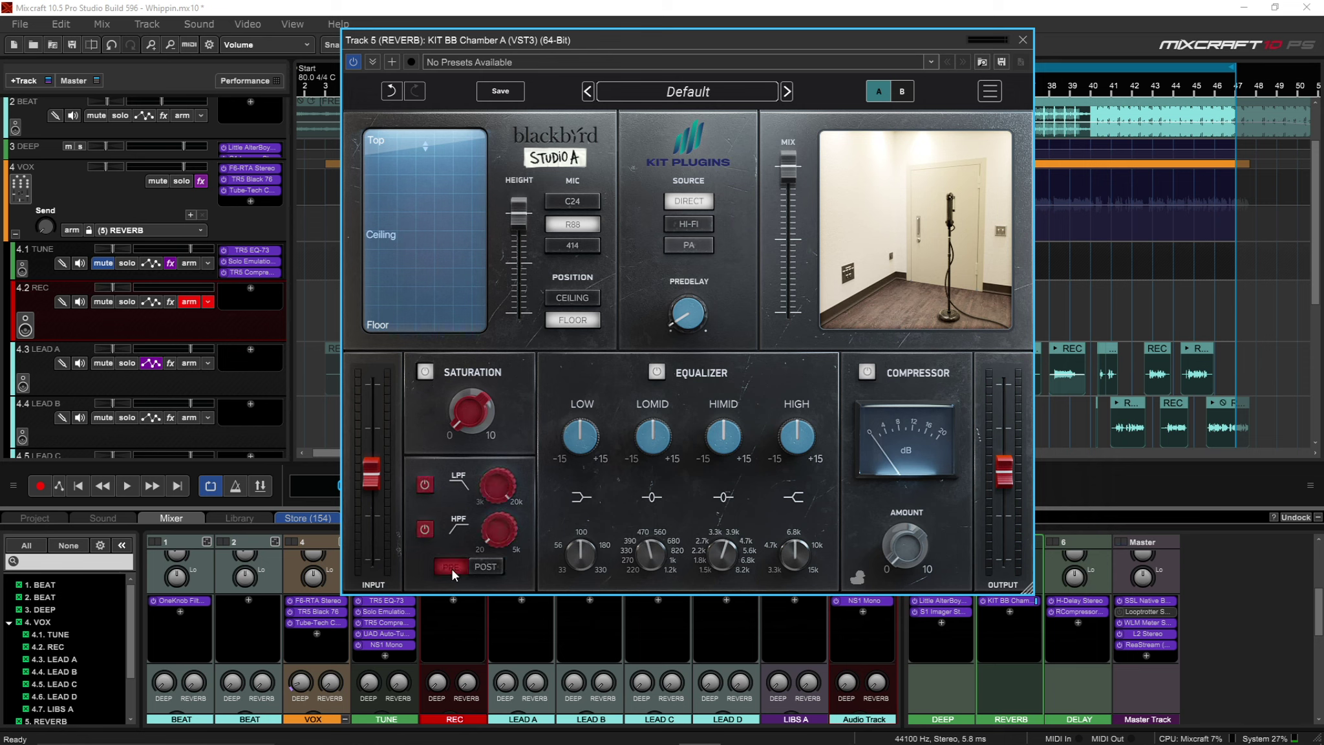
left_click(485, 568)
mouse_move(498, 516)
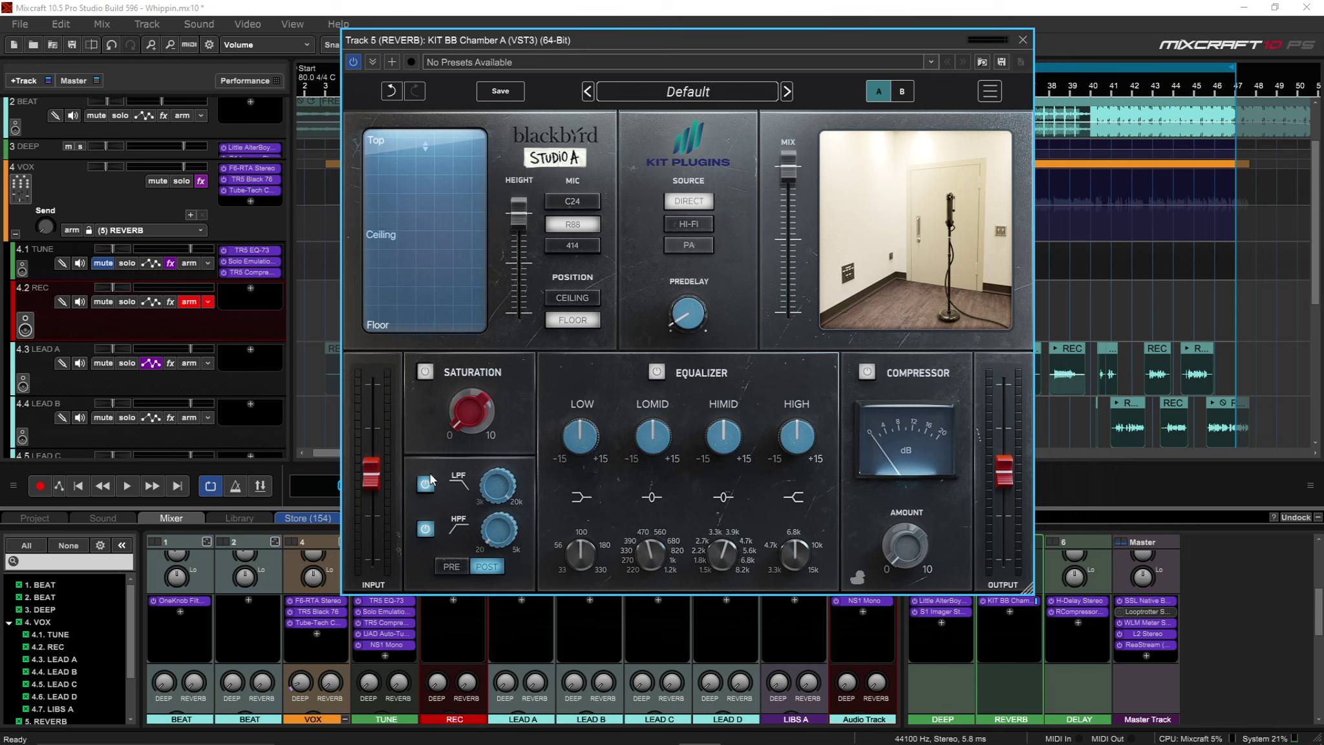
- Set the reverb's predelay to 0.0 ms and save the project
mouse_move(477, 538)
mouse_move(521, 211)
mouse_move(689, 323)
left_click_drag(689, 323, 688, 339)
key("ctrl+s")
- Switch the reverb's compressor section to its ducker mode and back to compressor mode
mouse_move(572, 452)
mouse_move(786, 431)
left_click(863, 575)
left_click(858, 578)
- Move the reverb window clear of the timeline, play the song from the loop start and stop playback
left_click_drag(576, 39, 718, 66)
left_click(351, 83)
left_click_drag(601, 68, 560, 57)
key("space")
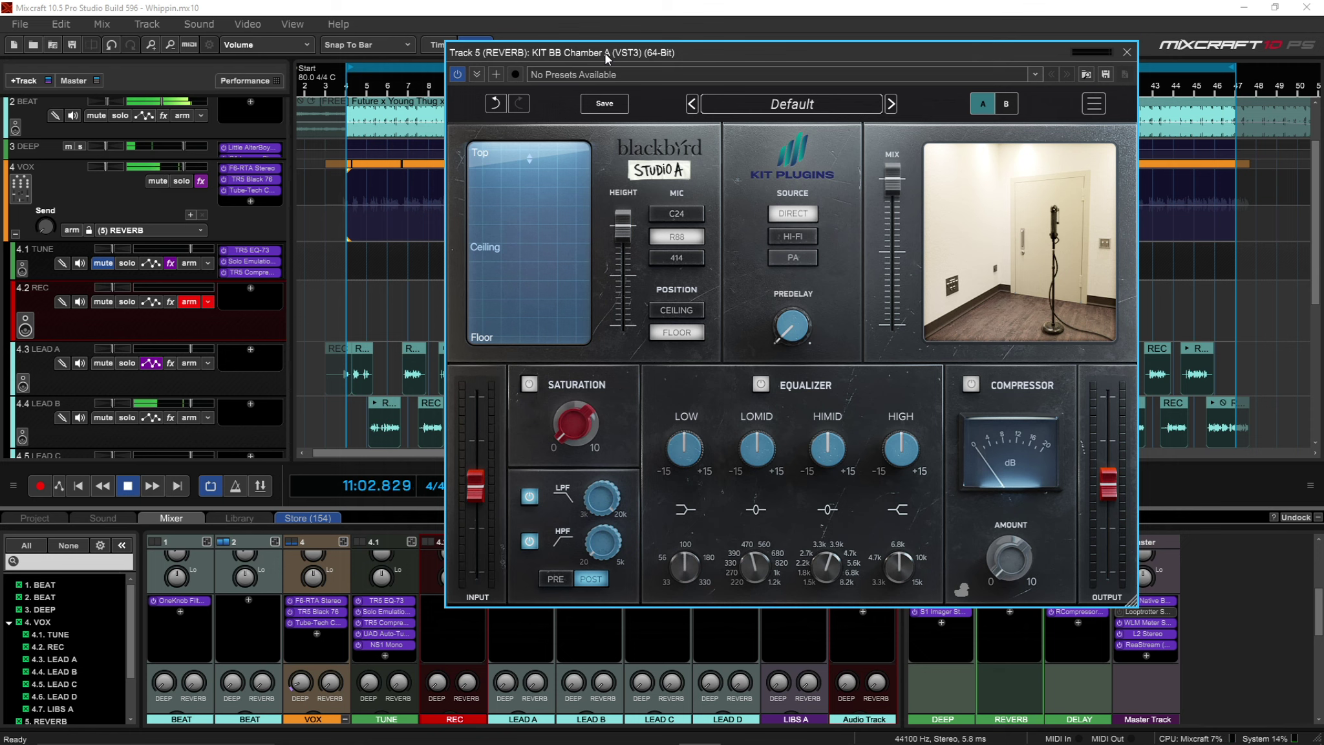
key("space")
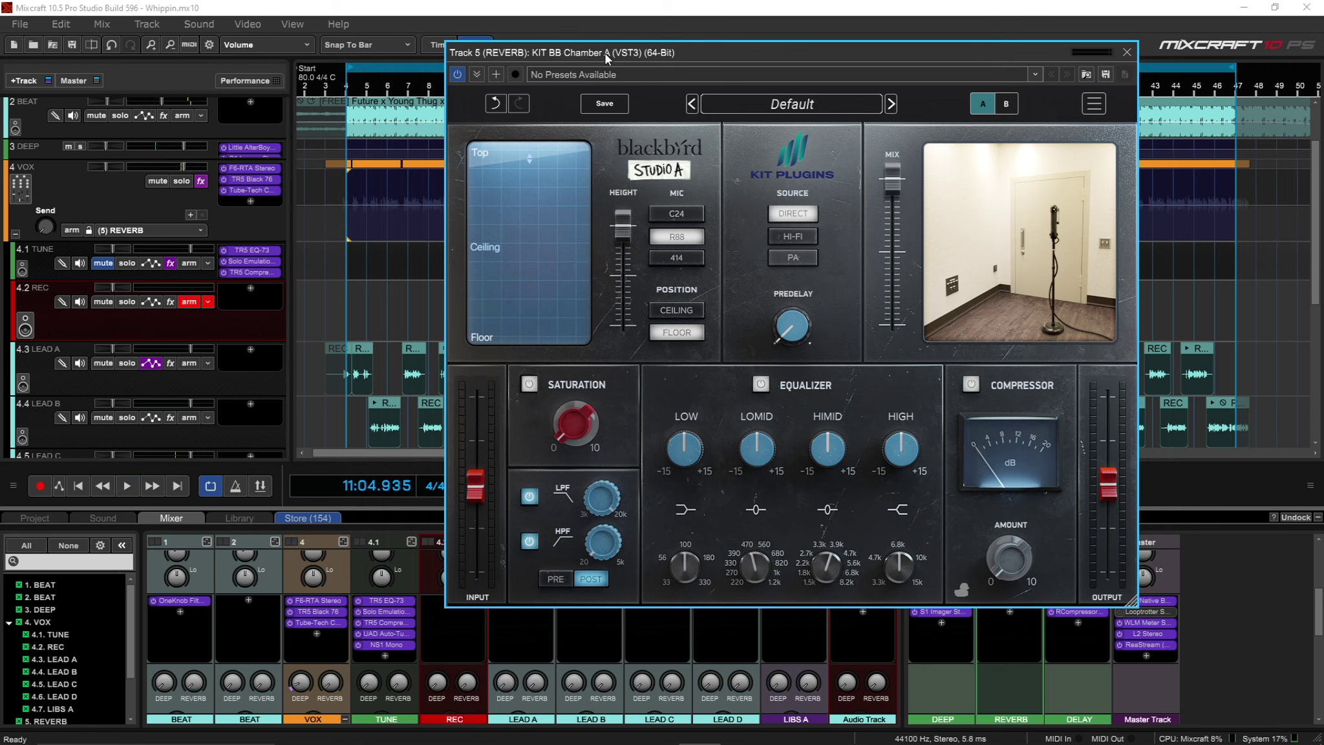
- Return the playhead to the loop start, switch the compressor to ducker mode, and raise the VOX track's REVERB send to maximum
left_click(350, 94)
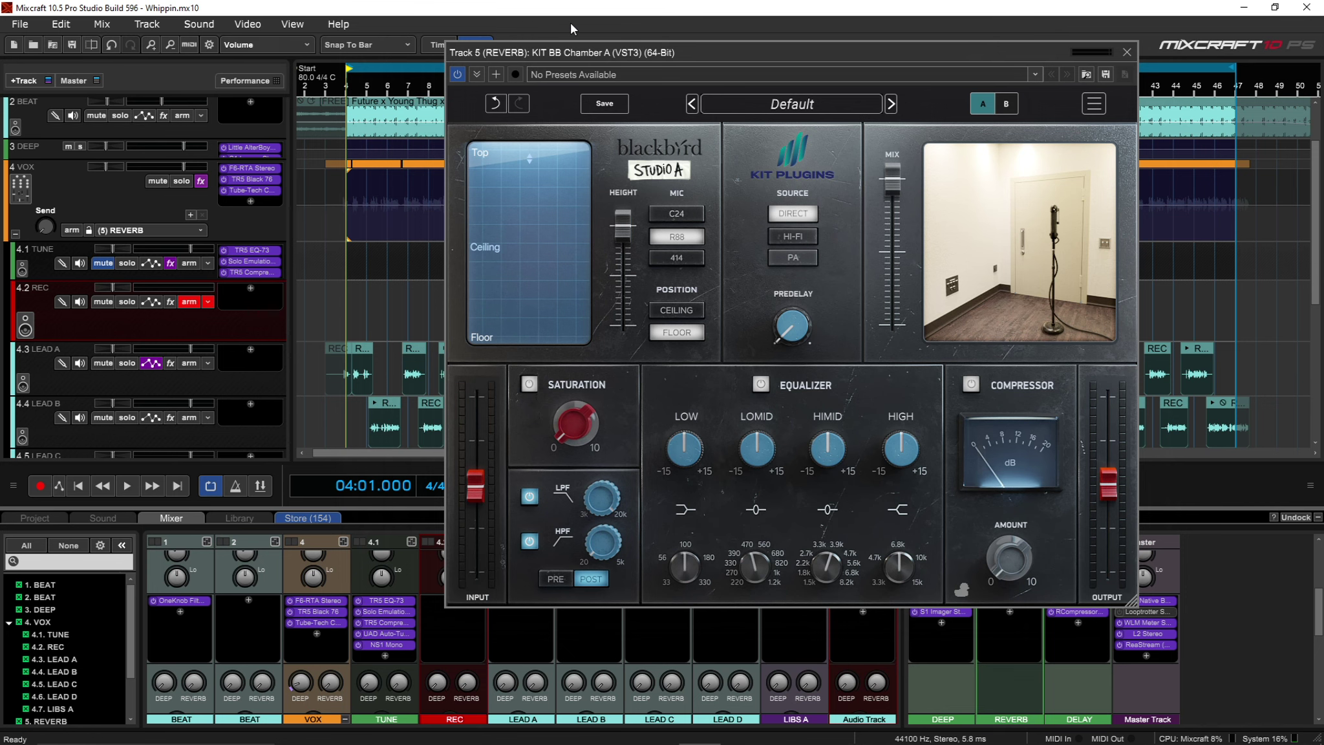
left_click_drag(593, 57, 503, 22)
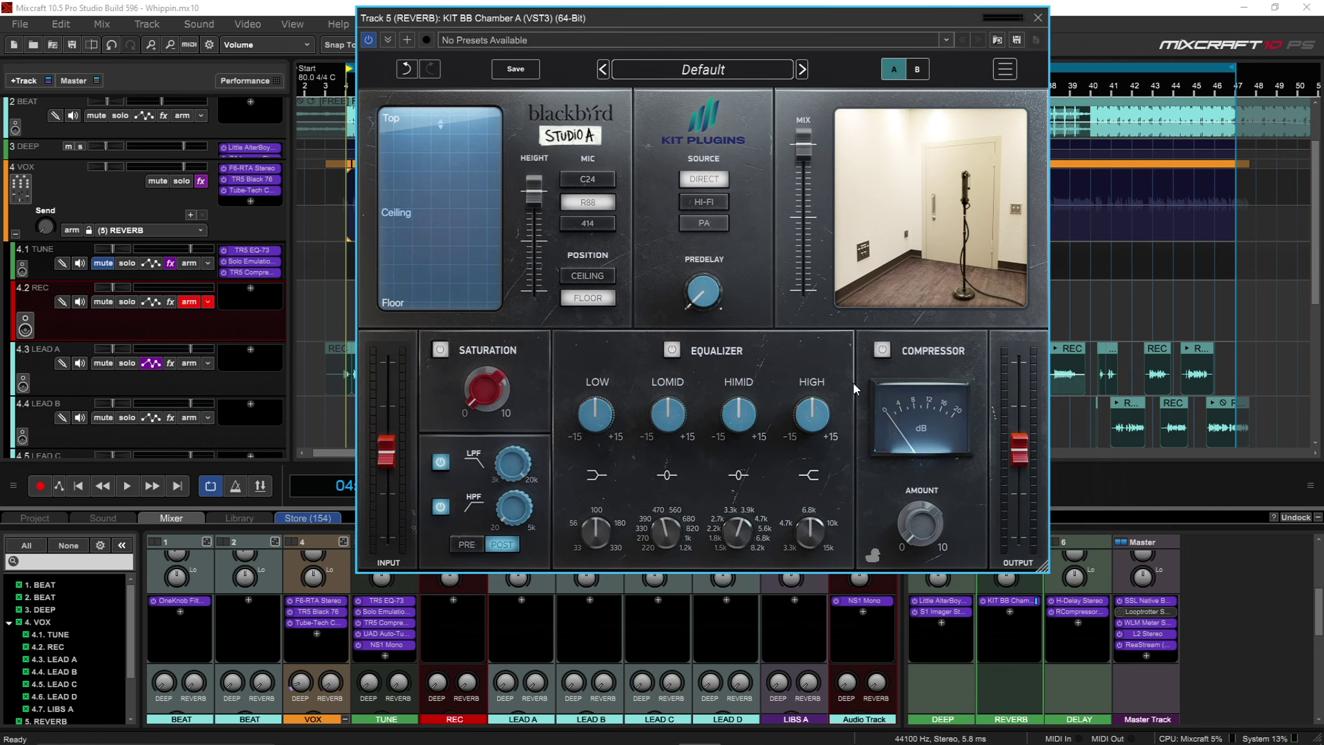
left_click(872, 557)
left_click_drag(46, 225, 50, 102)
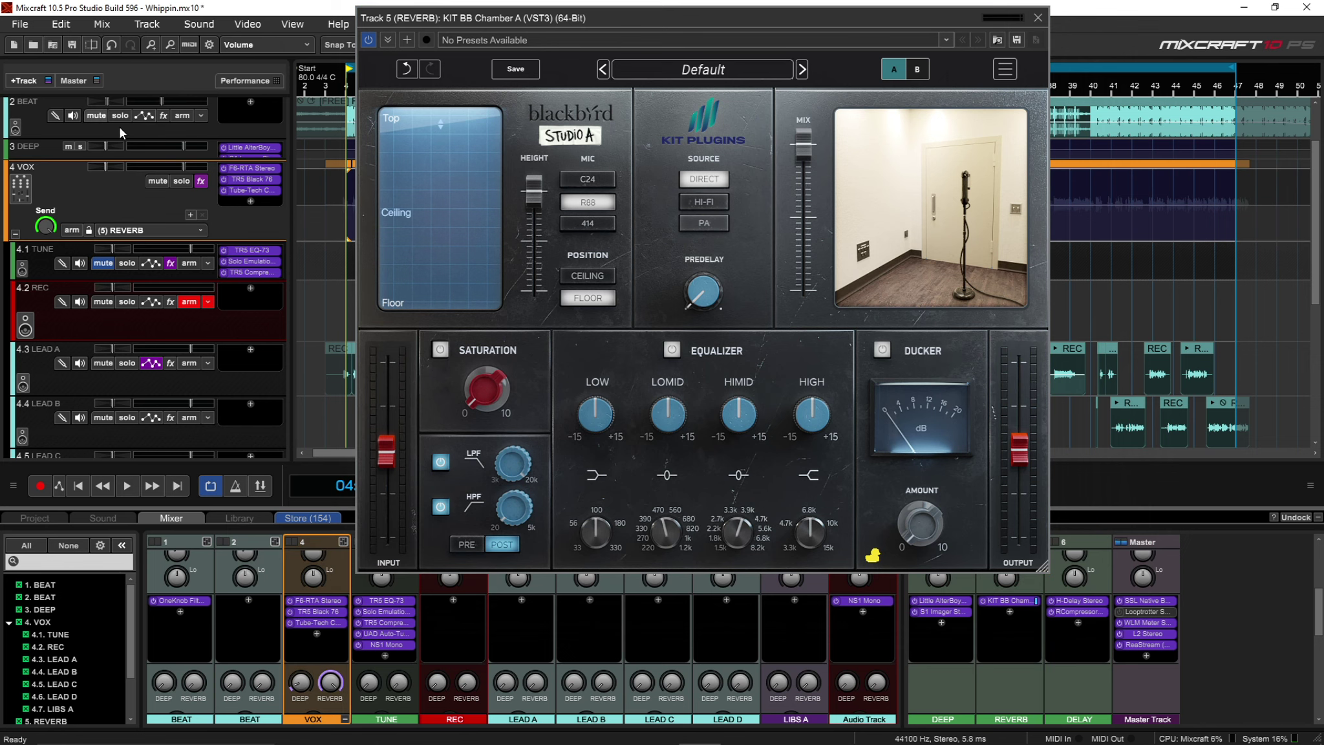
mouse_move(908, 543)
- Raise the ducker amount to 10.0 while the song plays, and stop playback
key("space")
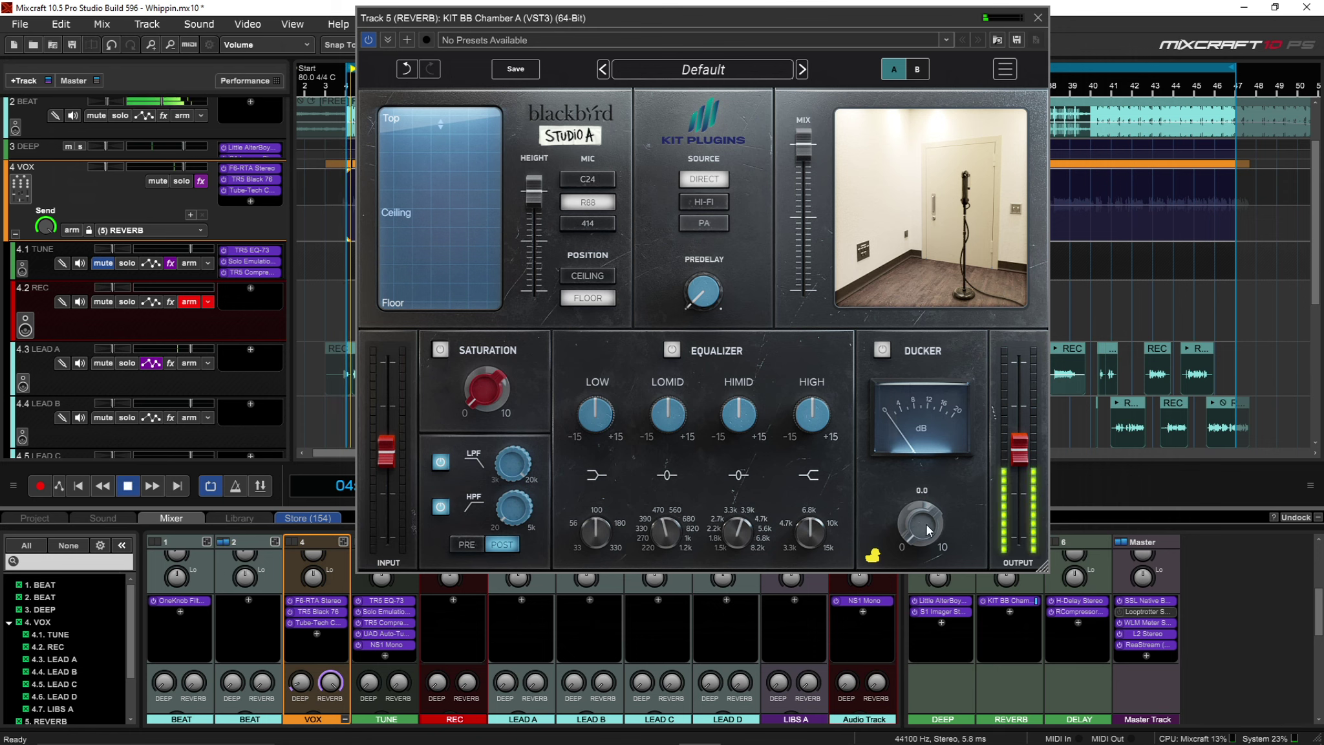
left_click_drag(924, 539, 937, 480)
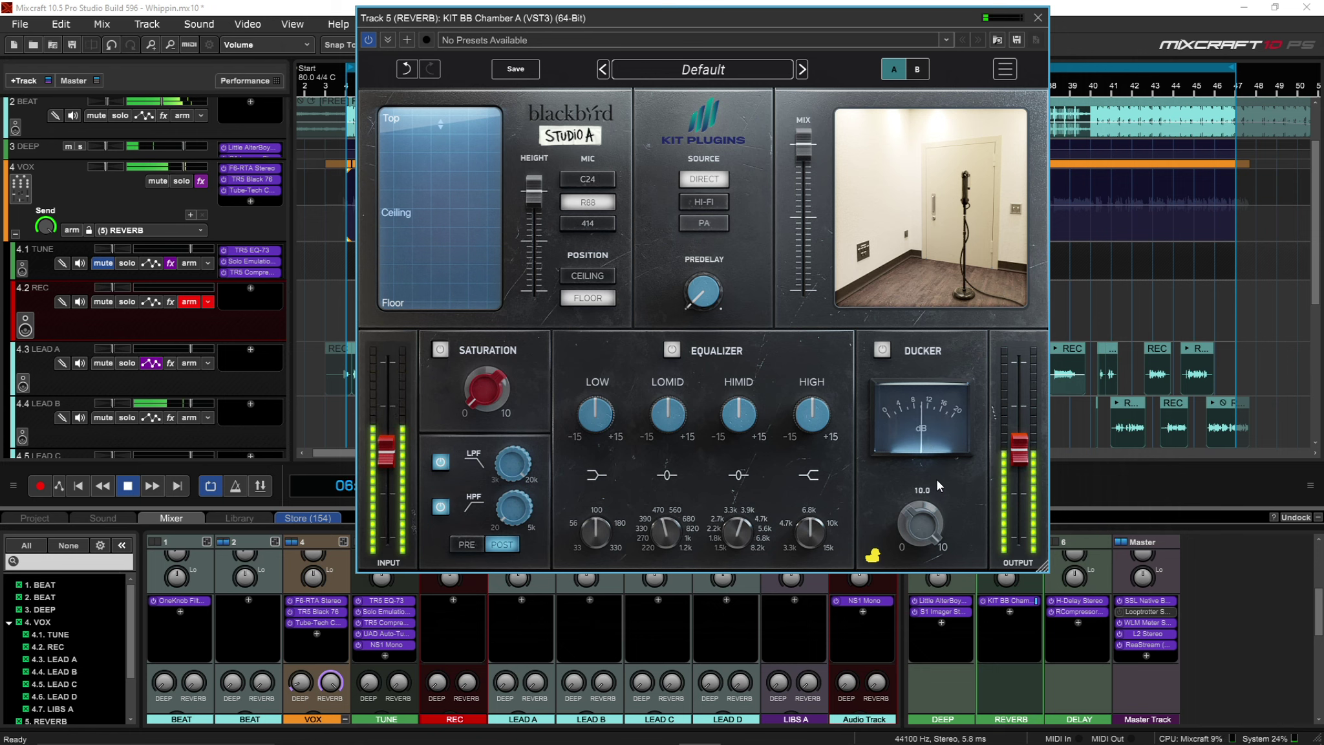
mouse_move(937, 480)
left_mouse_down()
mouse_move(929, 506)
mouse_move(940, 481)
left_mouse_up()
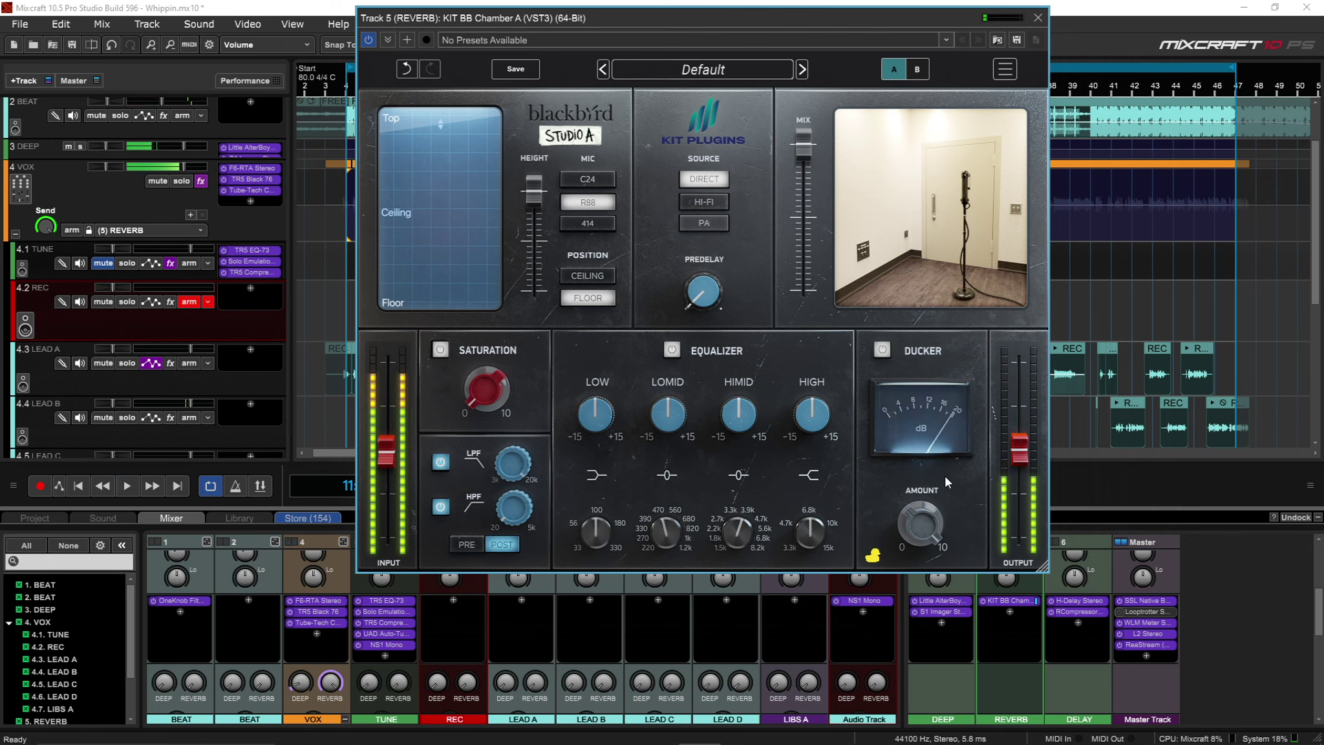
key("space")
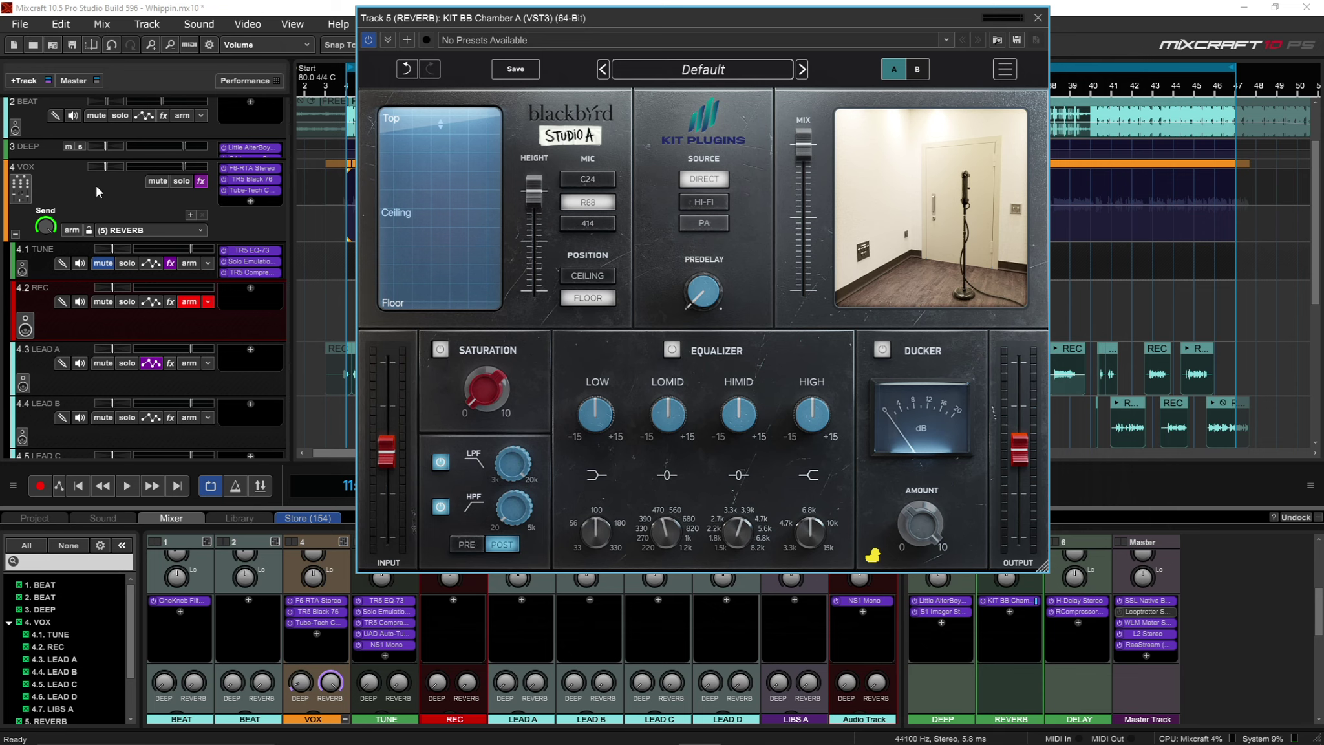
- Set the VOX track's REVERB send to 62 and the ducker amount to about 5.8
left_click_drag(45, 227, 37, 278)
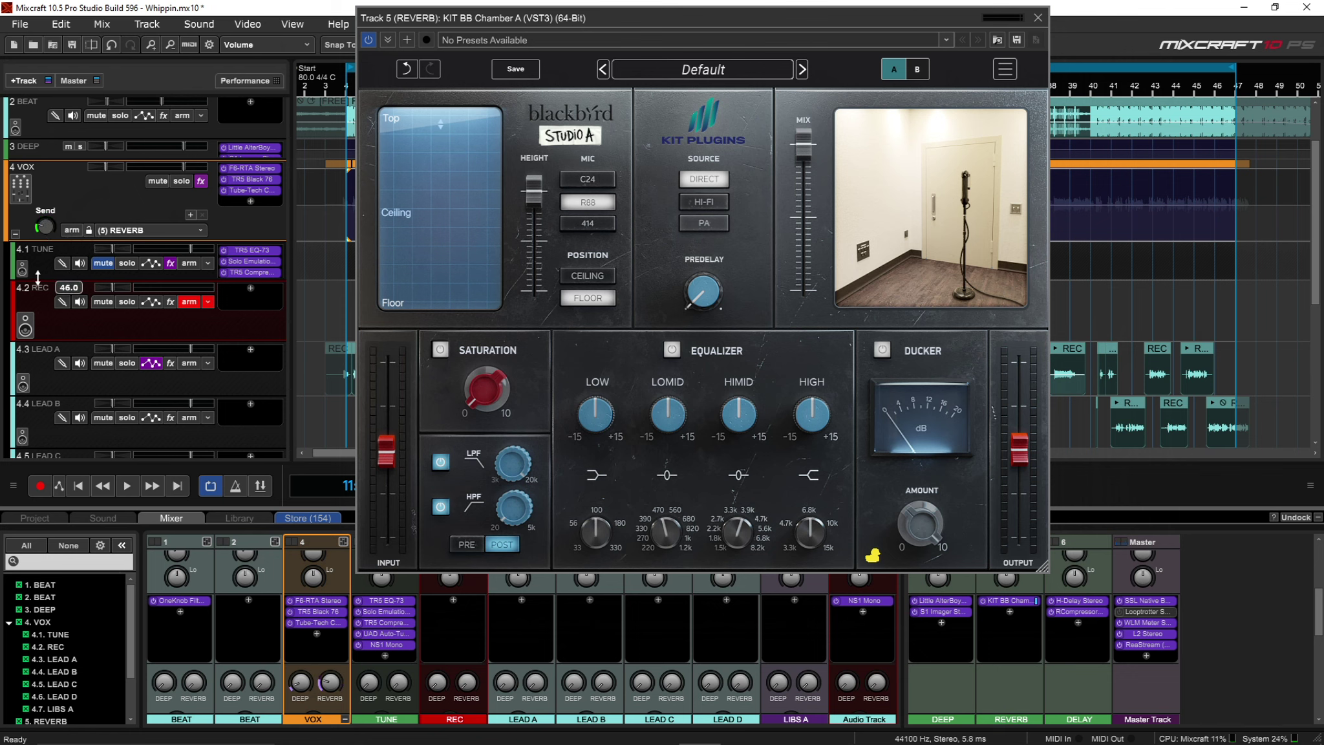
mouse_move(896, 541)
left_click_drag(914, 535, 916, 560)
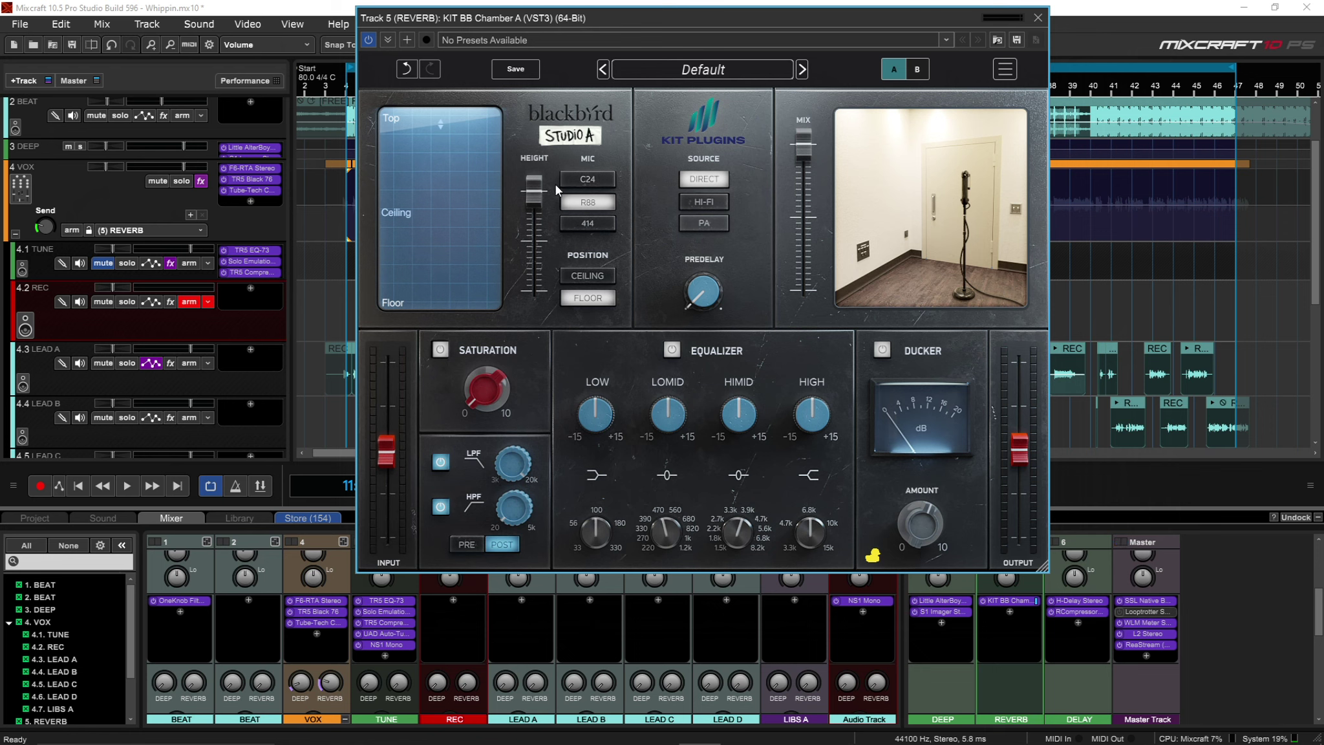
left_click_drag(45, 227, 47, 220)
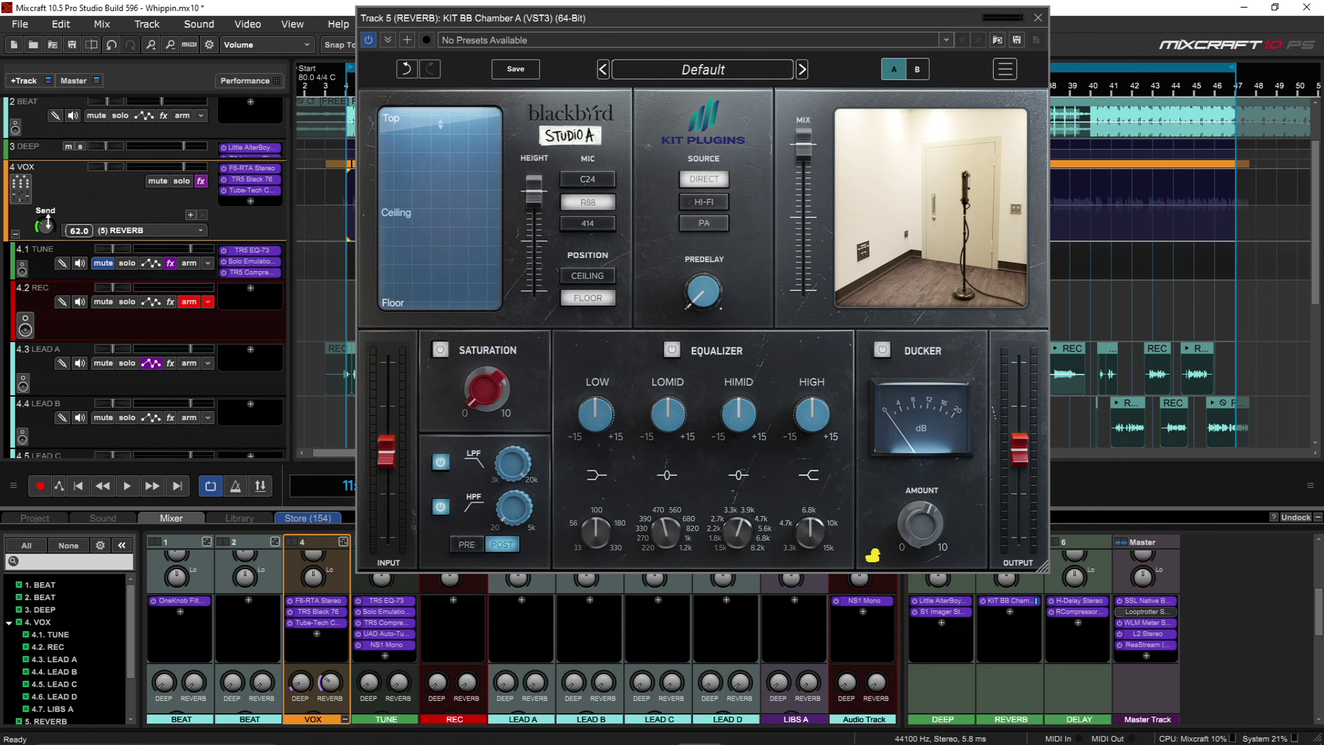
- Mute the BEAT track 2 and turn off the reverb's ducker
left_click(98, 116)
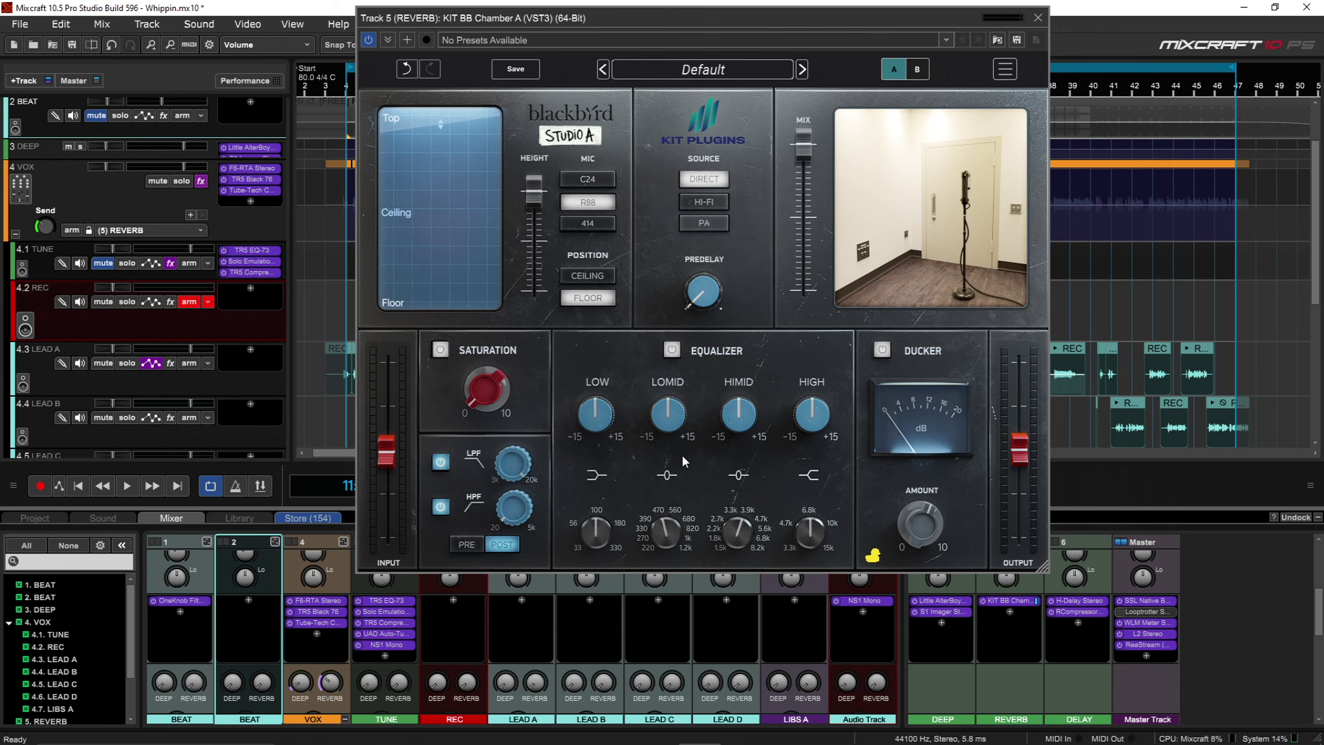
mouse_move(921, 475)
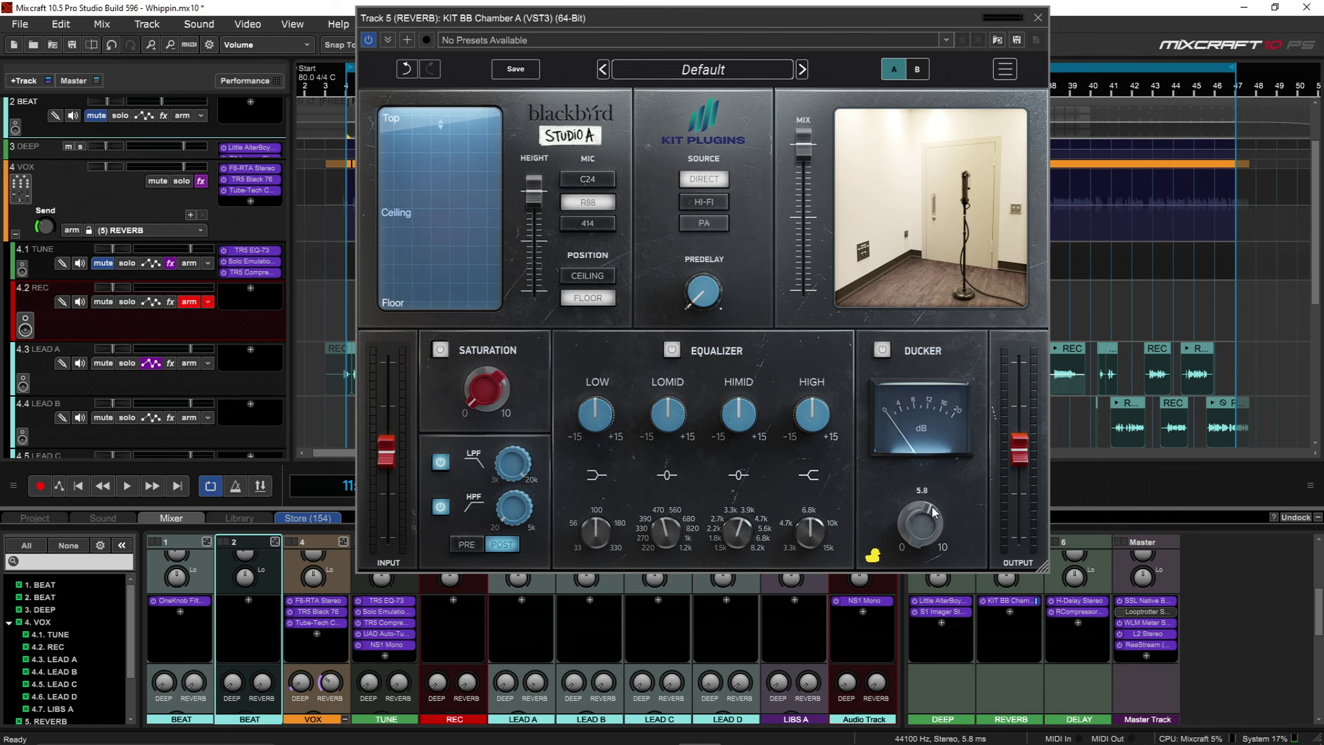
left_click(883, 349)
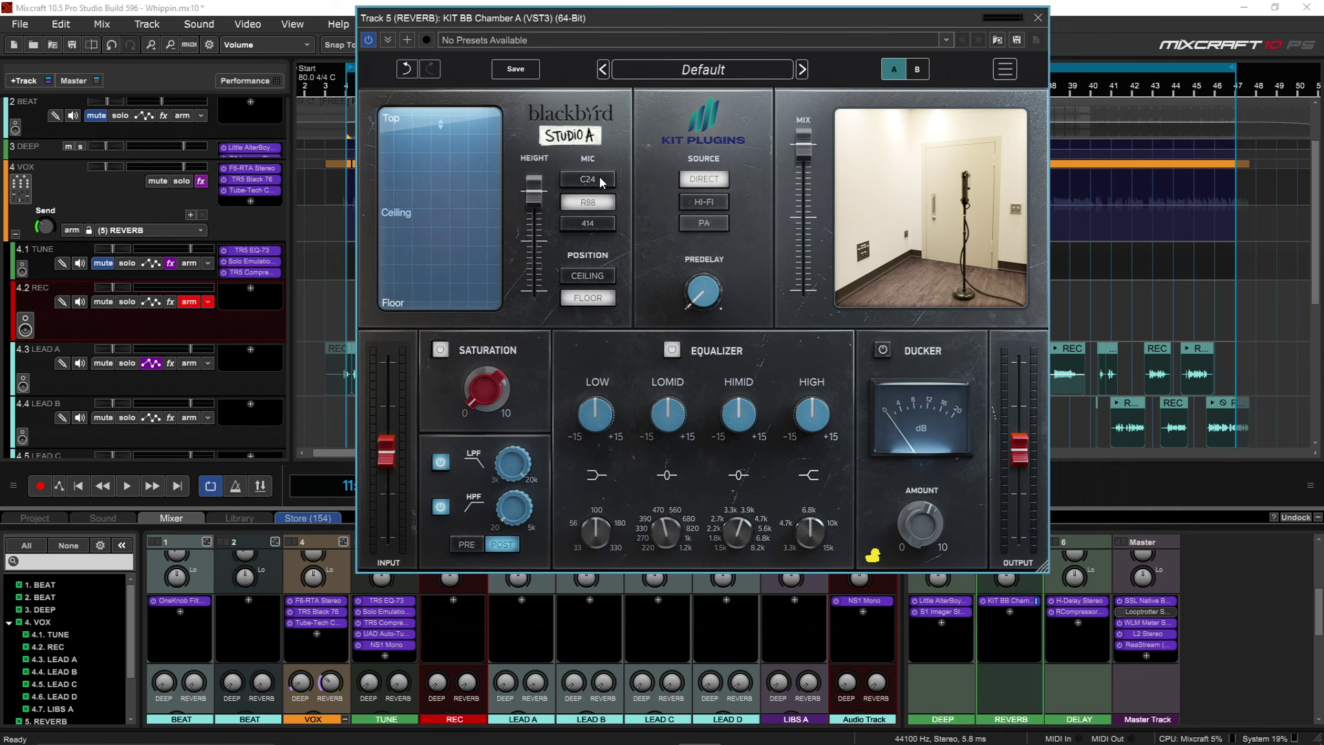
- Play the vocals and audition the C24, R88 and 414 mics in turn at the floor position
left_click(598, 181)
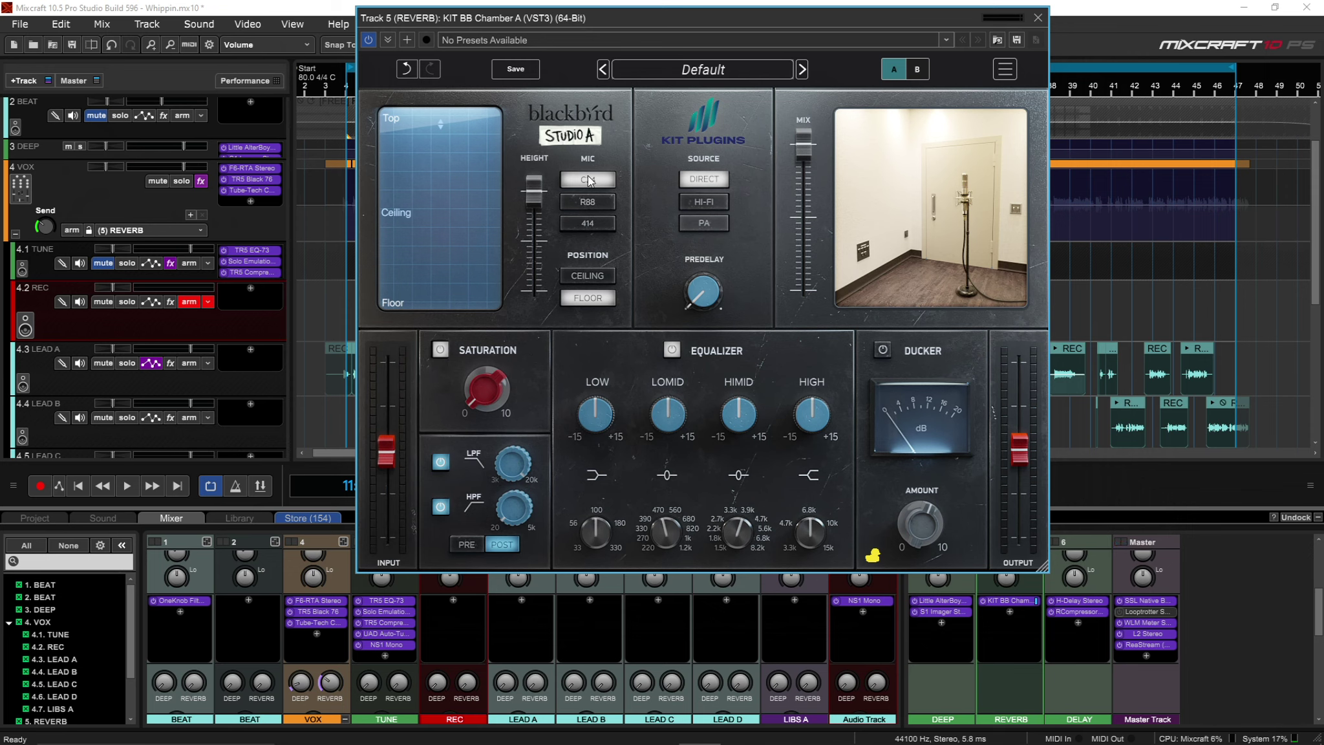
key("space")
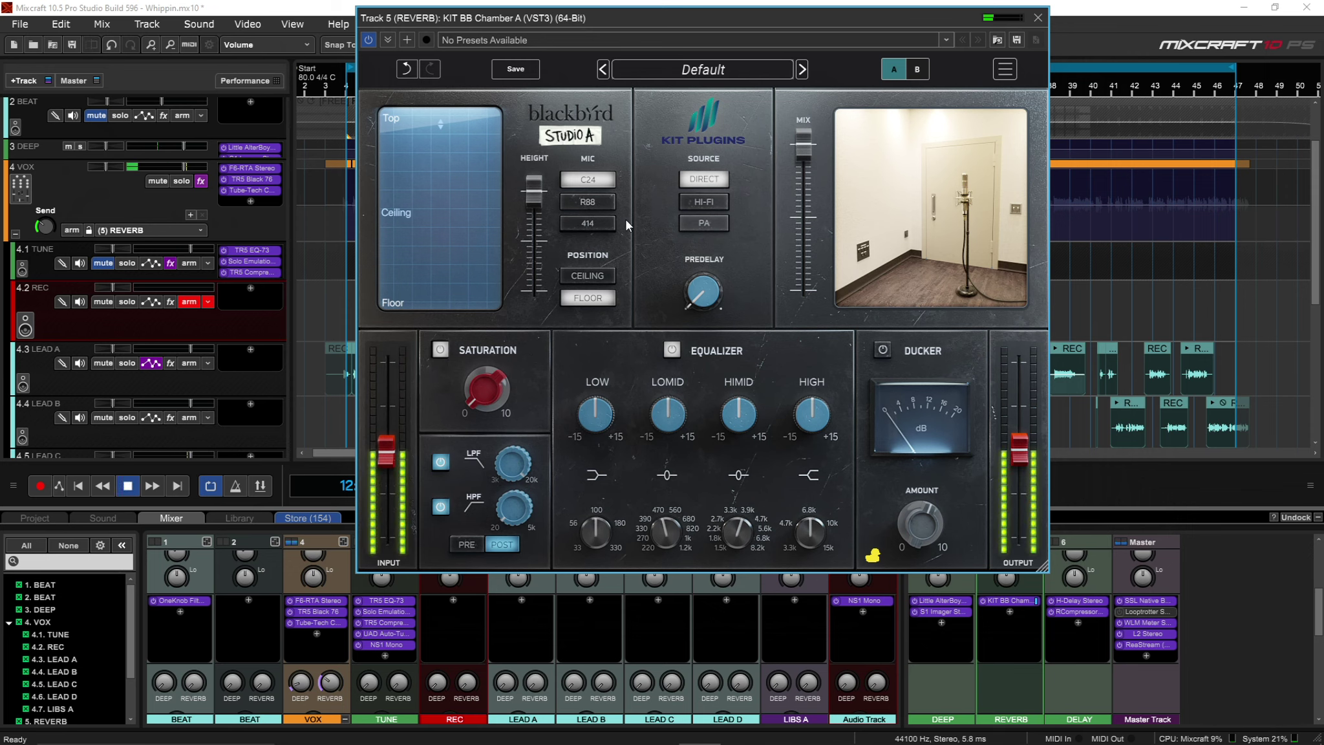
left_click(589, 203)
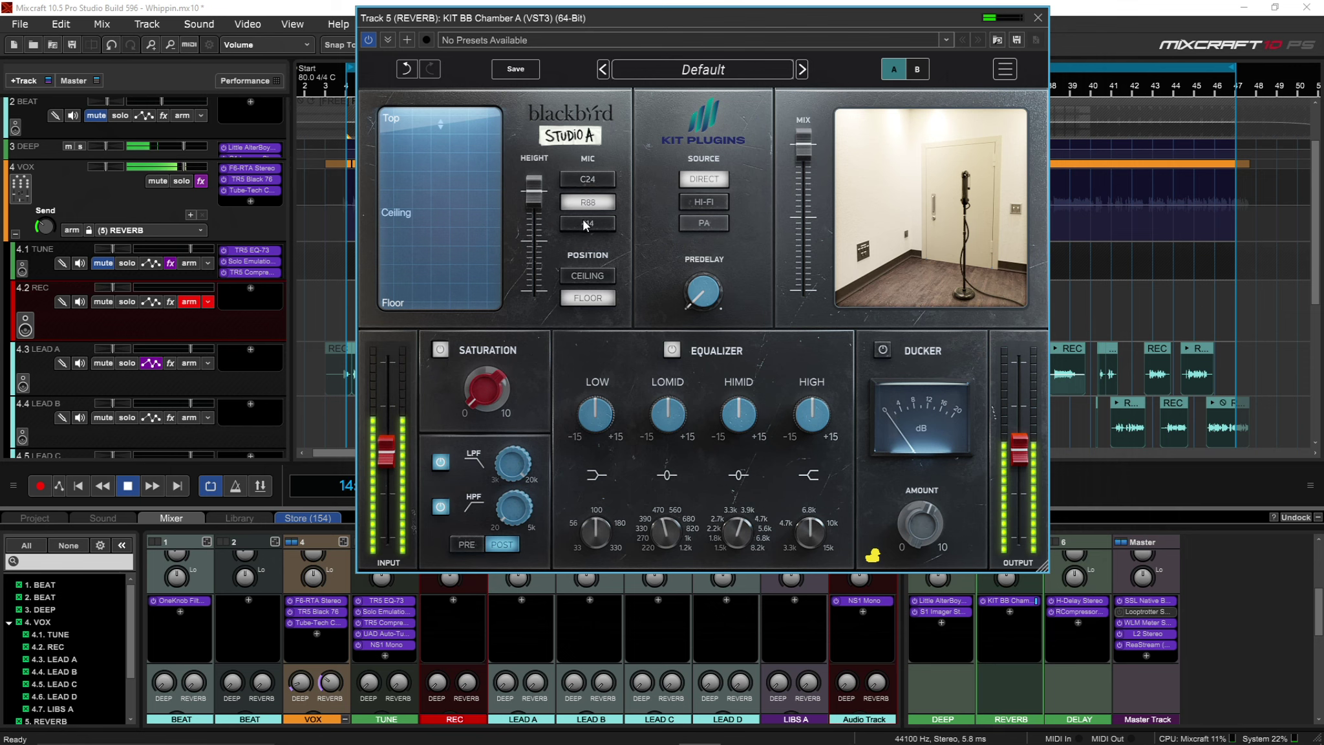
left_click(587, 224)
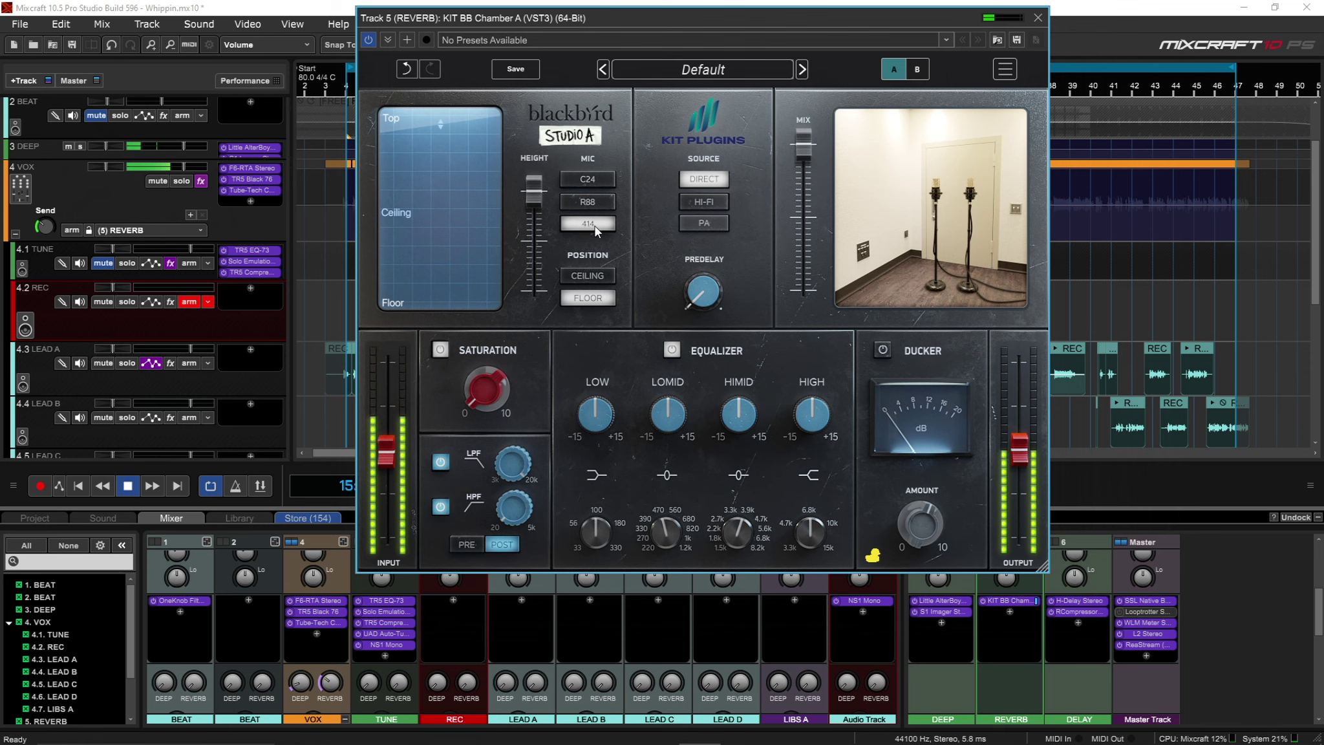
- Audition the ceiling mic position with the height at 0 %, trying the R88 and C24 mics
left_click(594, 276)
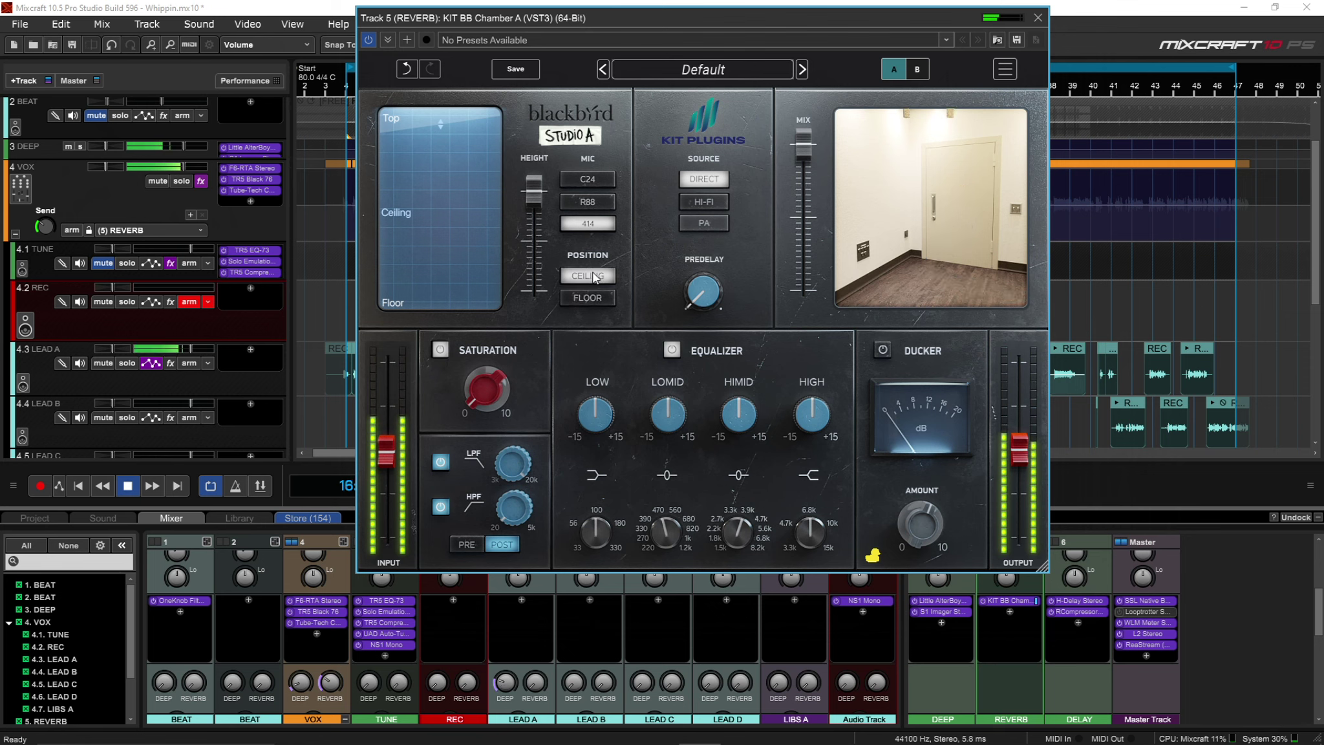
left_click_drag(529, 188, 529, 349)
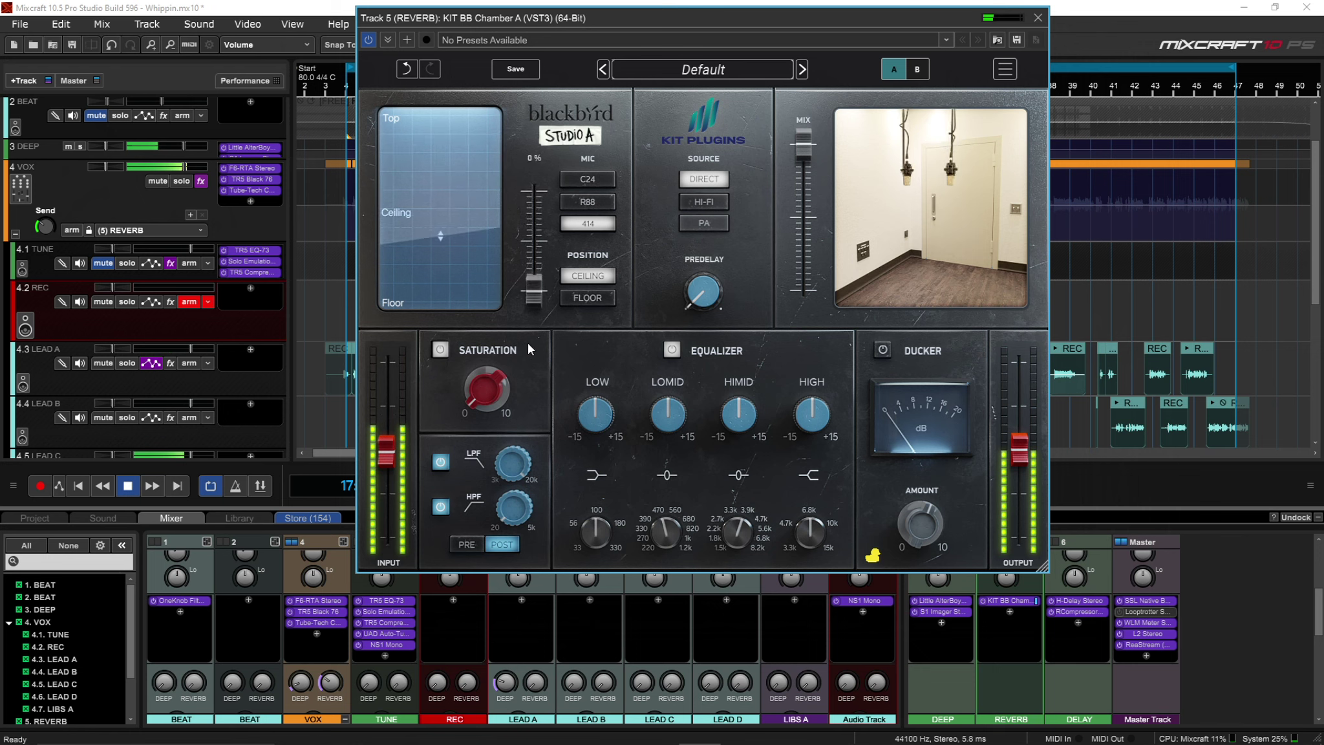
left_click(587, 202)
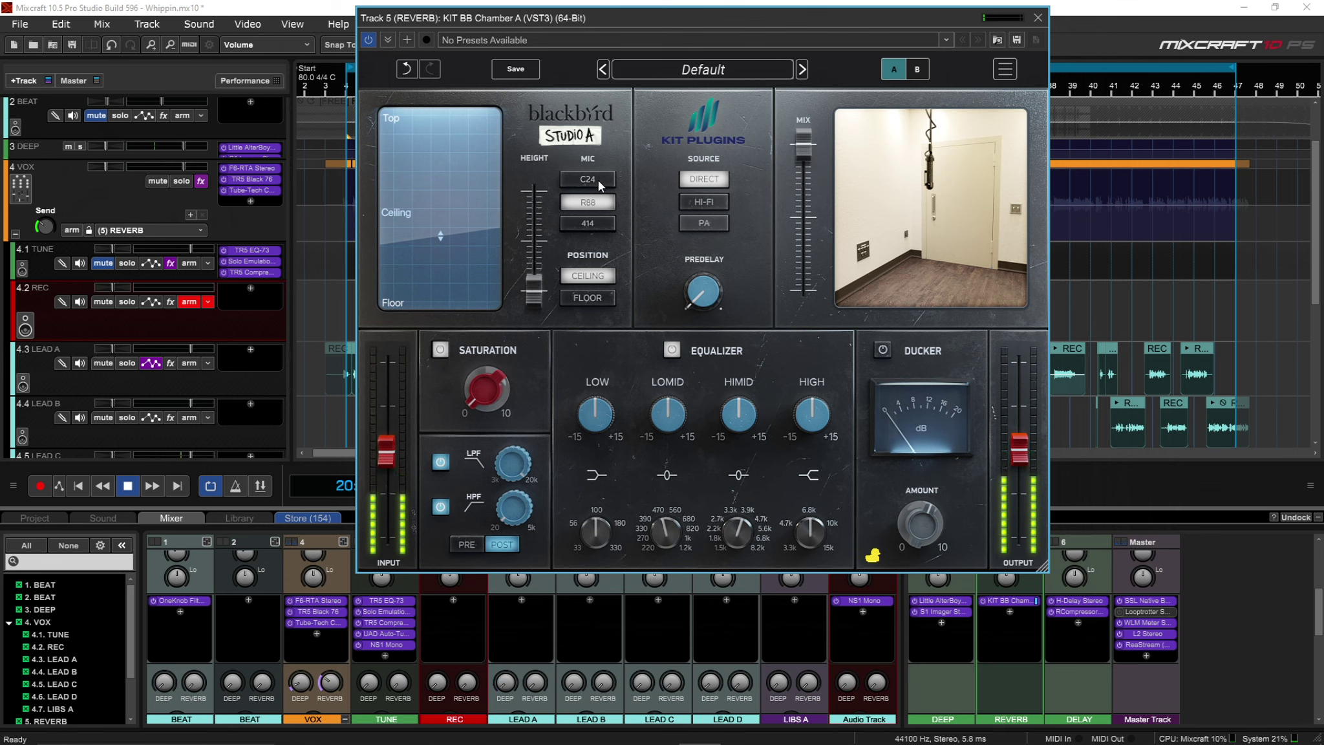
left_click(596, 180)
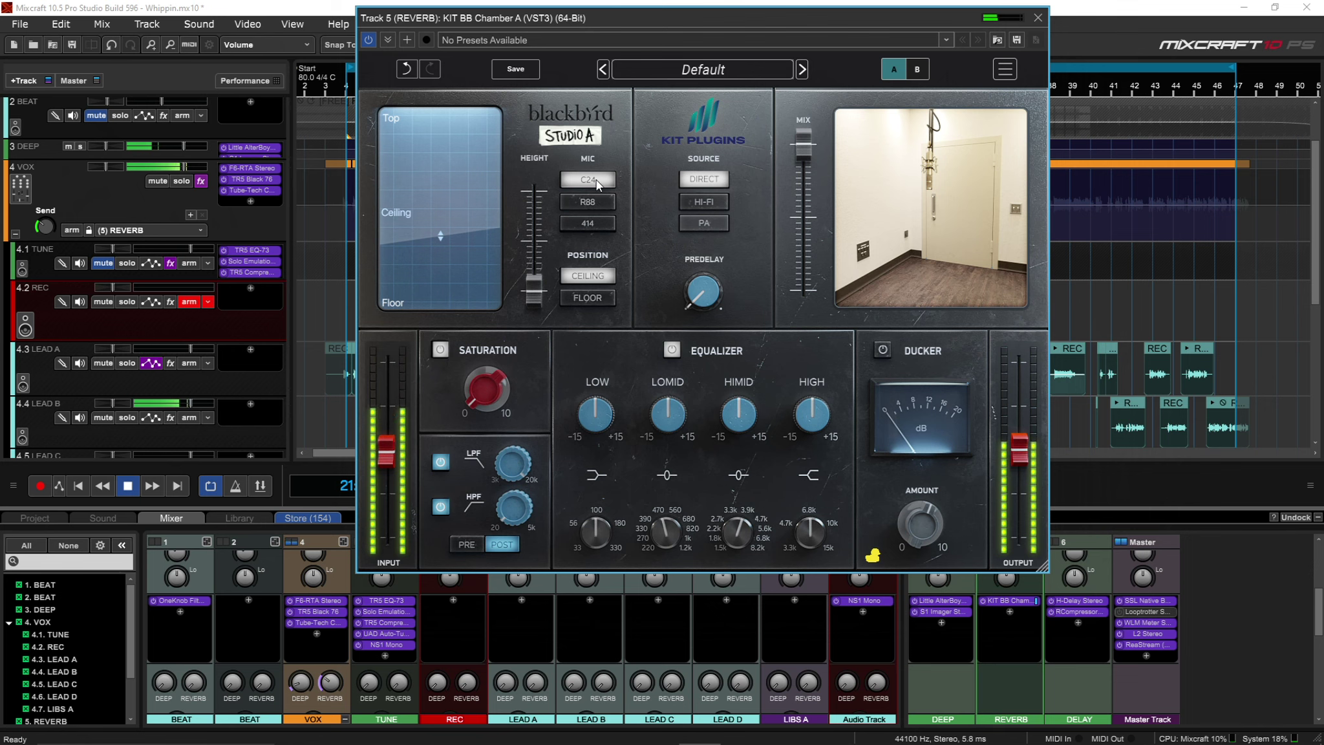
- Return the mics to the floor position, set the height to 58 %, and compare the R88 before choosing the 414
left_click(591, 299)
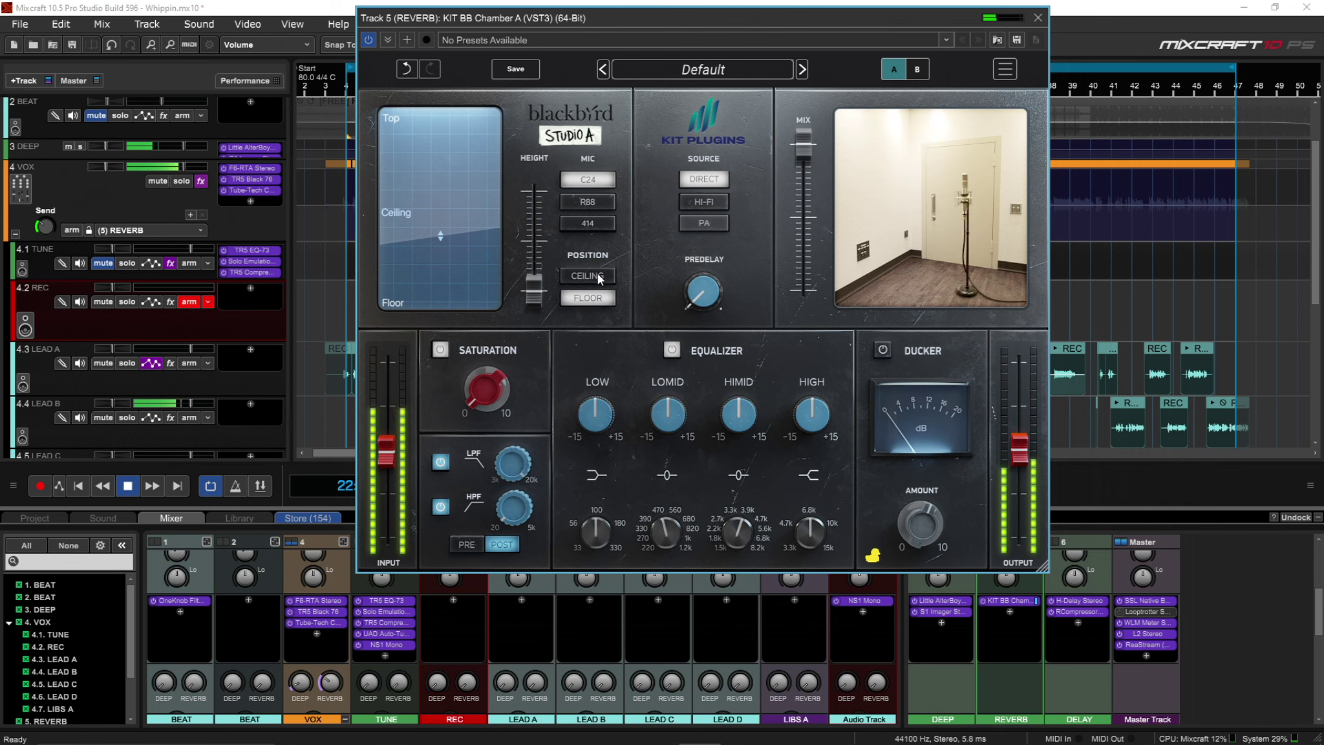
left_click(596, 203)
left_click_drag(535, 288, 535, 221)
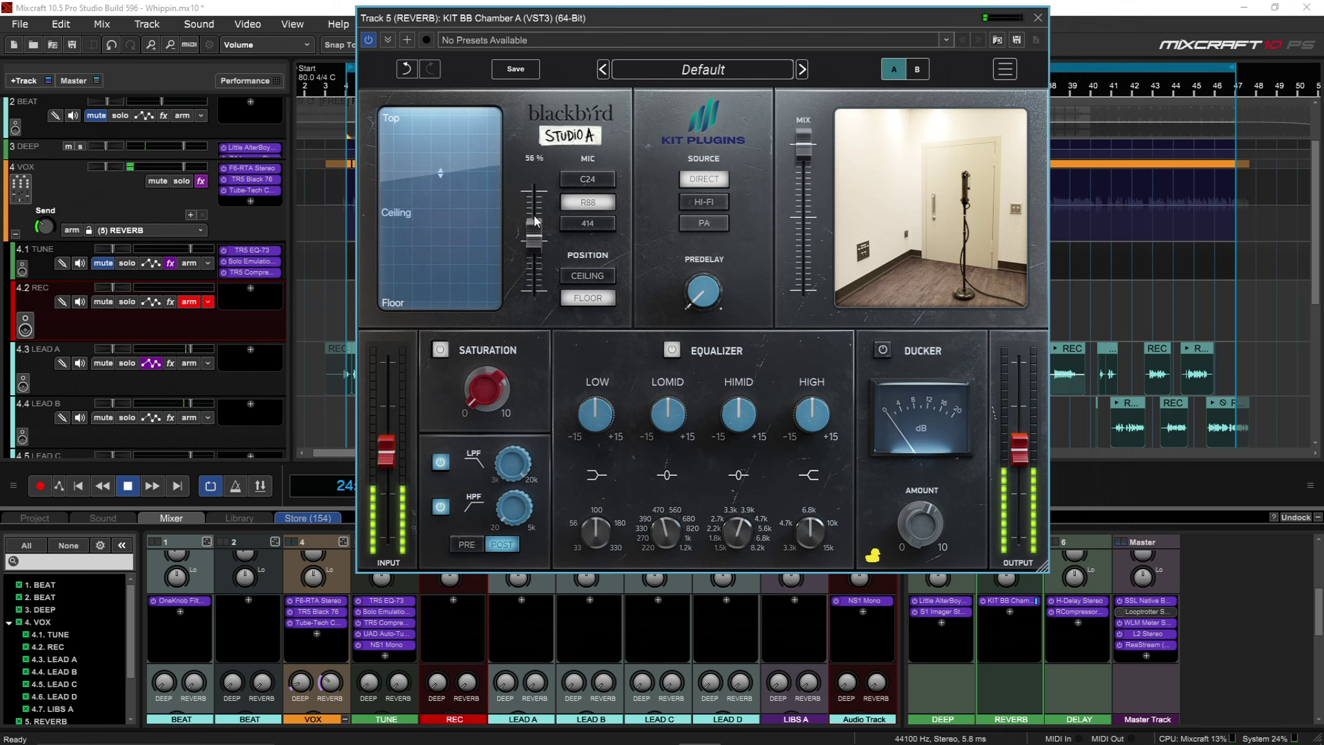
left_click(591, 222)
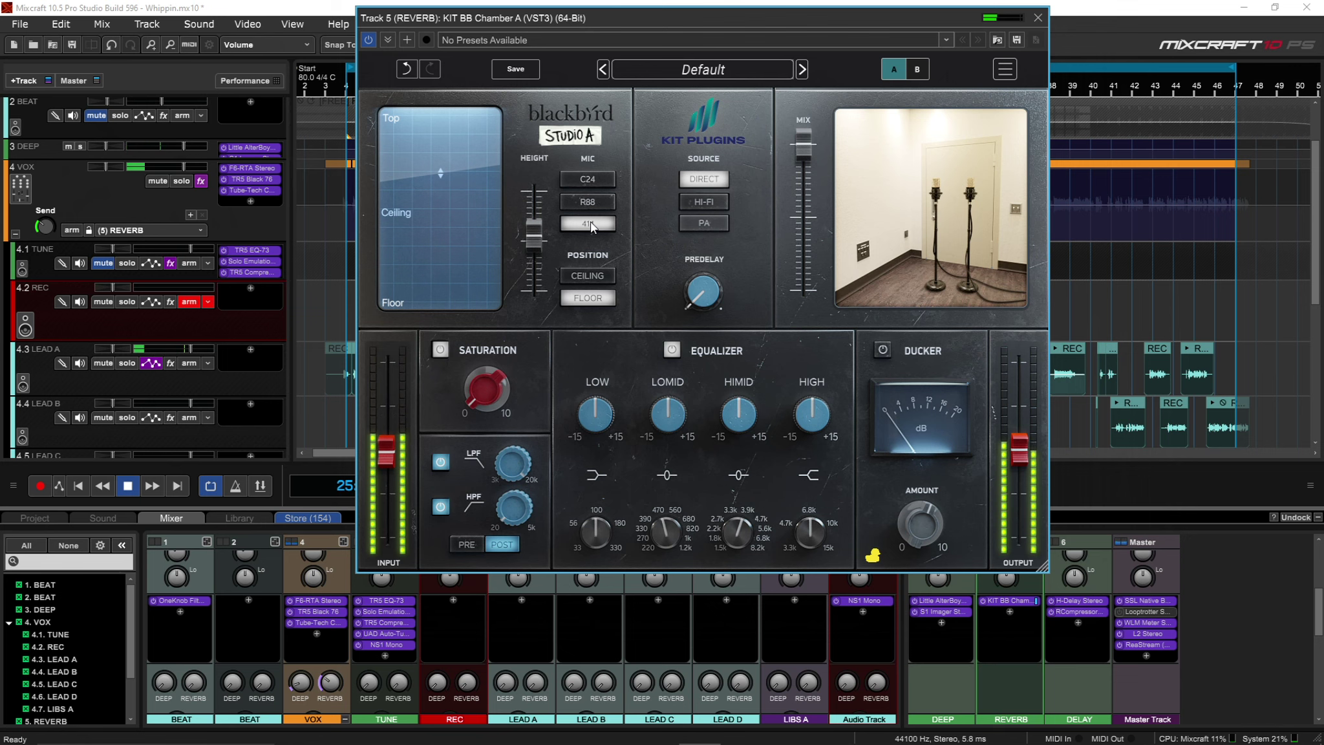
- Audition the Hi-Fi, PA and Direct sources, set the source to PA, and stop playback
left_click(705, 201)
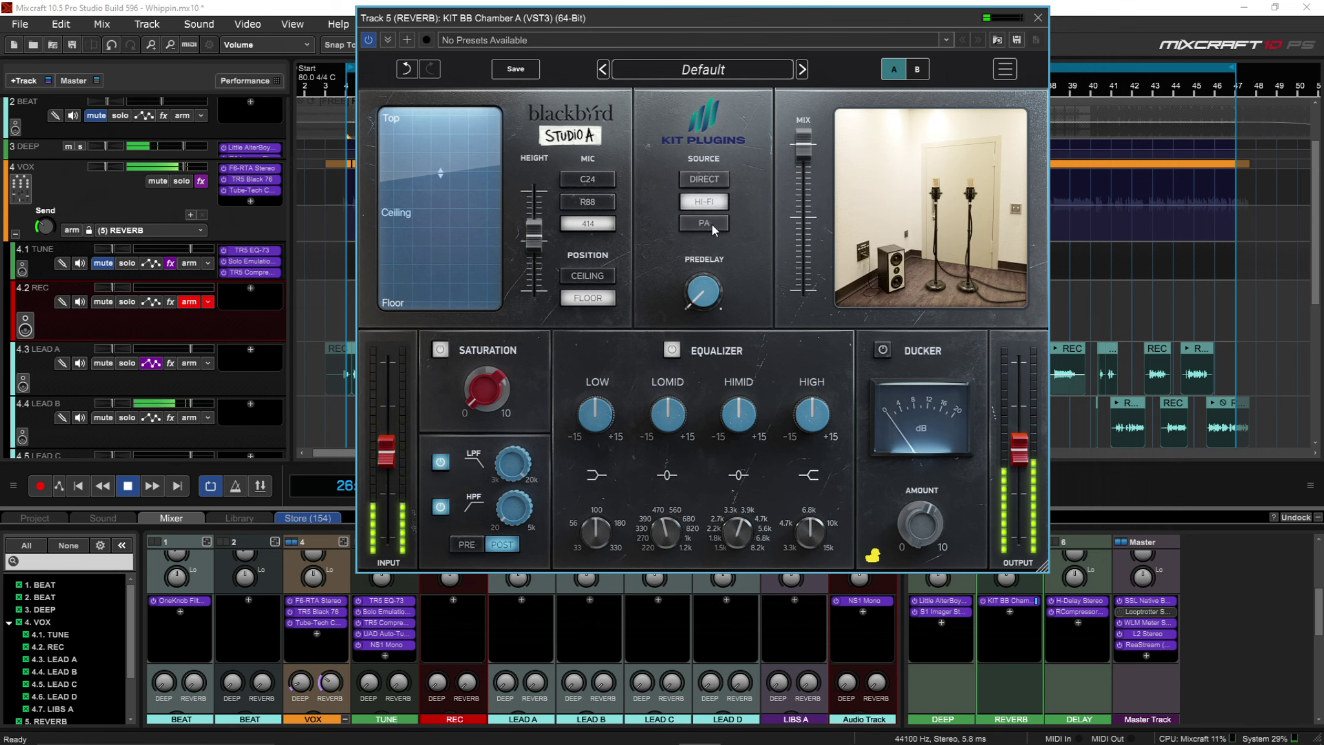
left_click(712, 224)
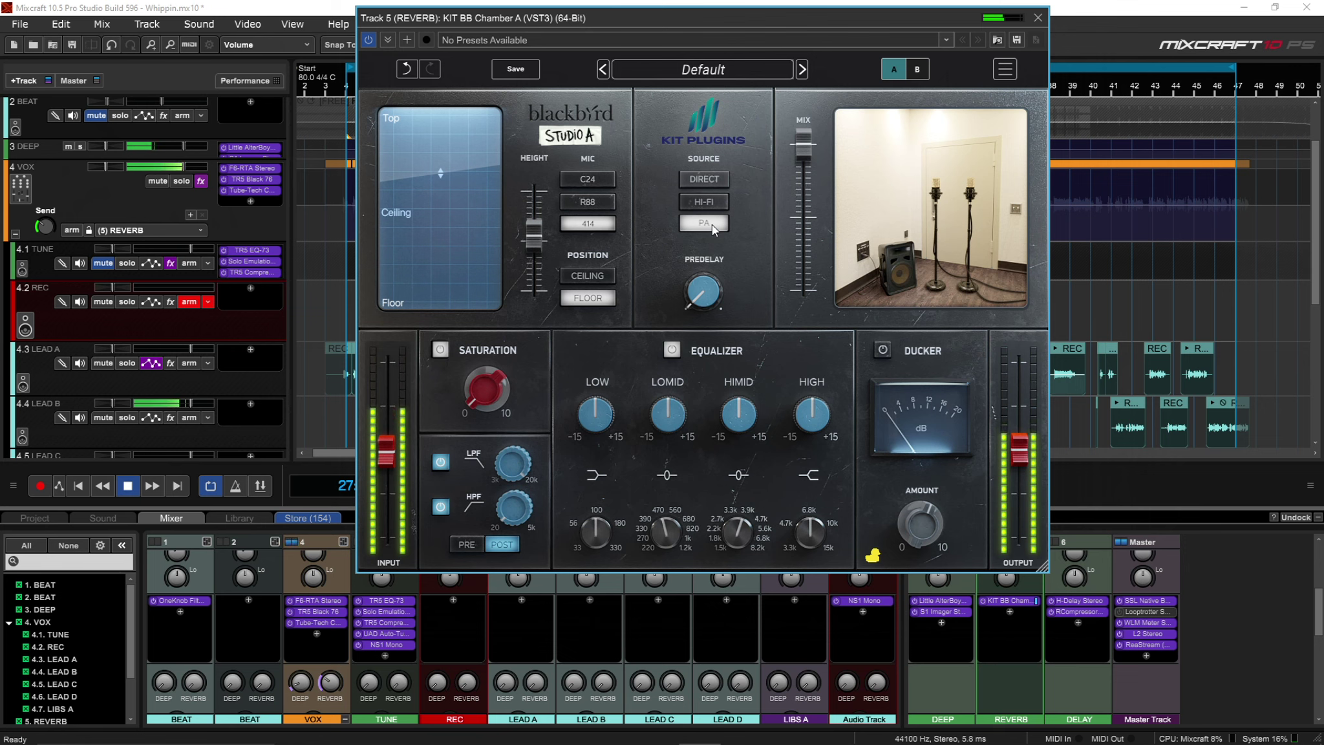
left_click(707, 182)
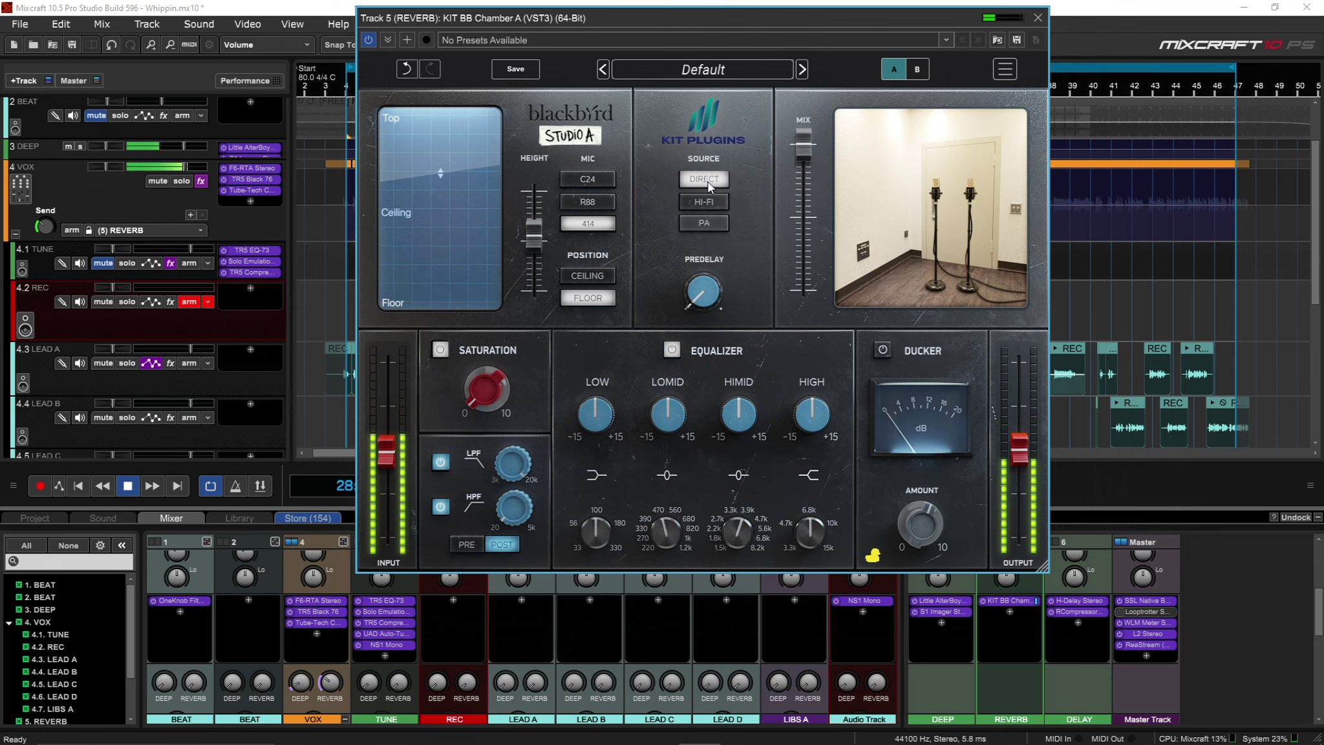
left_click(706, 223)
key("space")
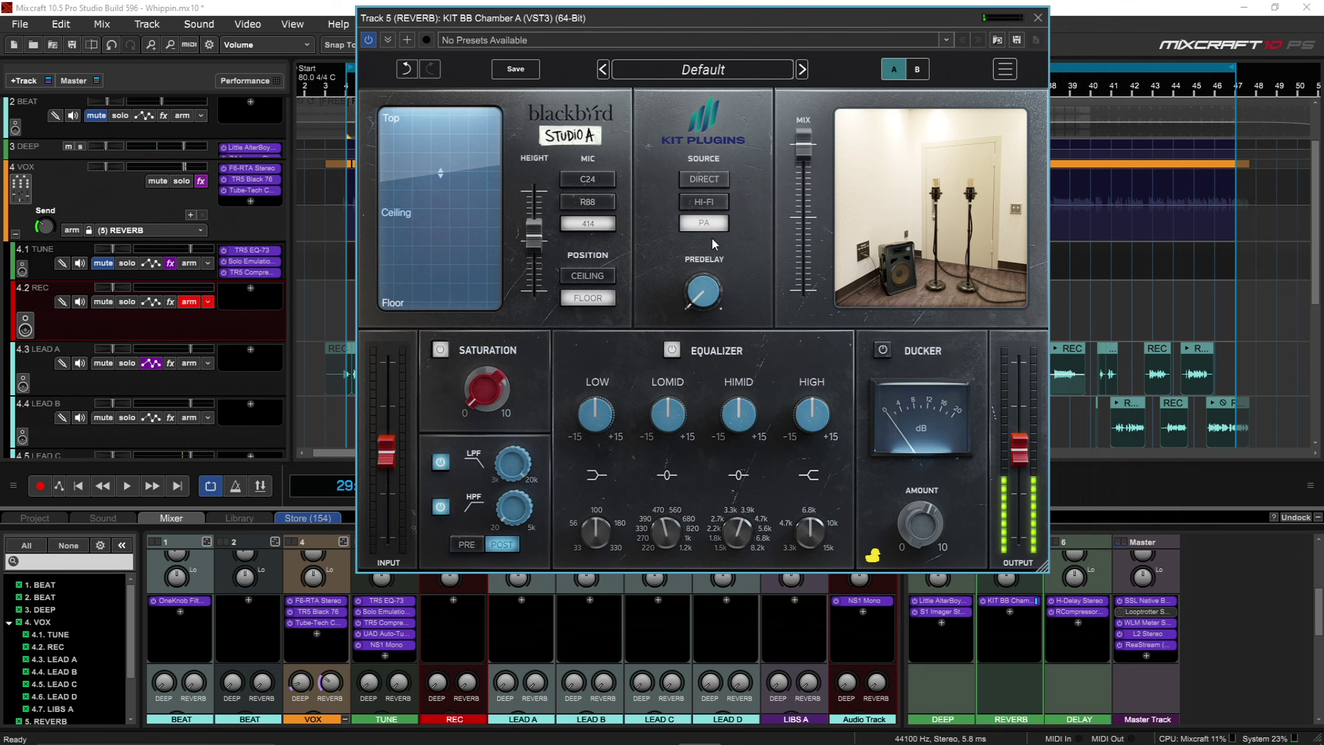
- Resume playback and raise the reverb's predelay to about 28 ms
mouse_move(705, 304)
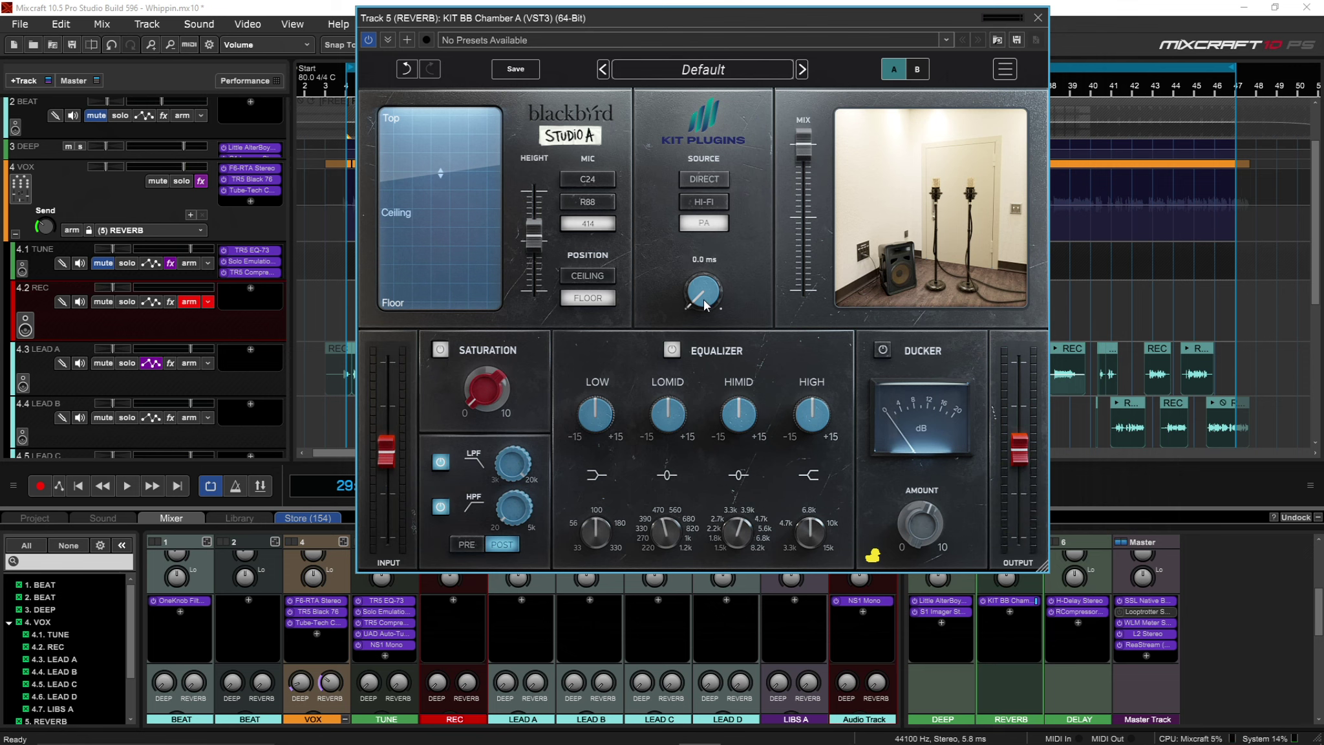
key("space")
left_click_drag(704, 303, 706, 291)
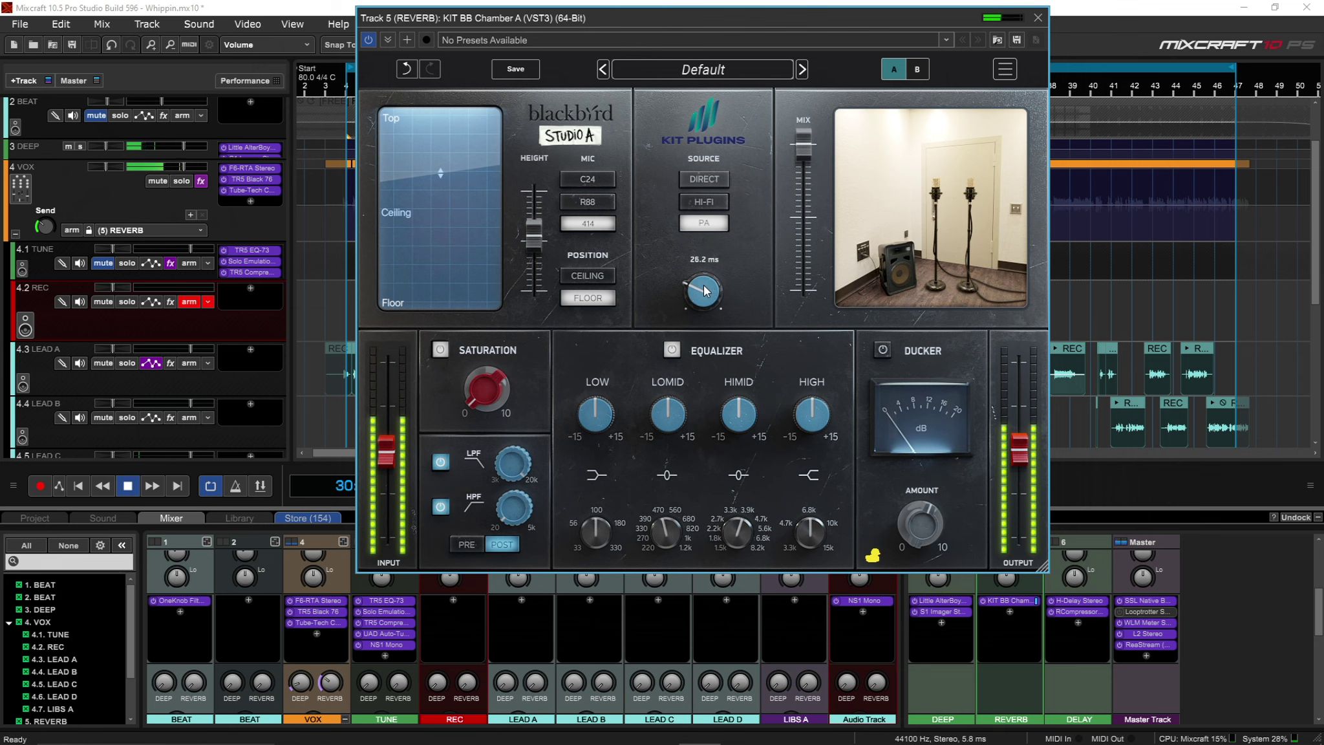
- Lower the reverb's predelay and unmute the BEAT track to hear the vocal reverb against the beat
left_click_drag(706, 288, 698, 291)
left_click(106, 119)
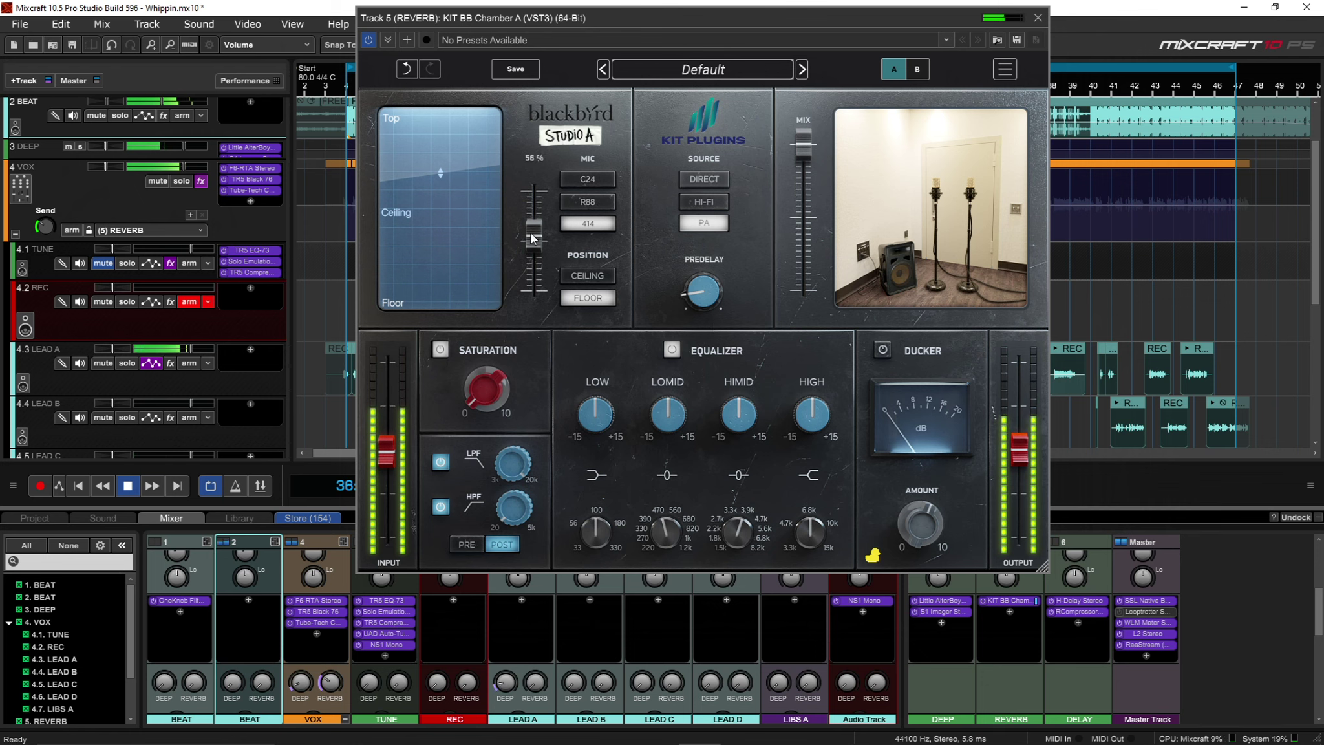
- Lower the VOX track's send to the REVERB track to about 20
left_click(45, 226)
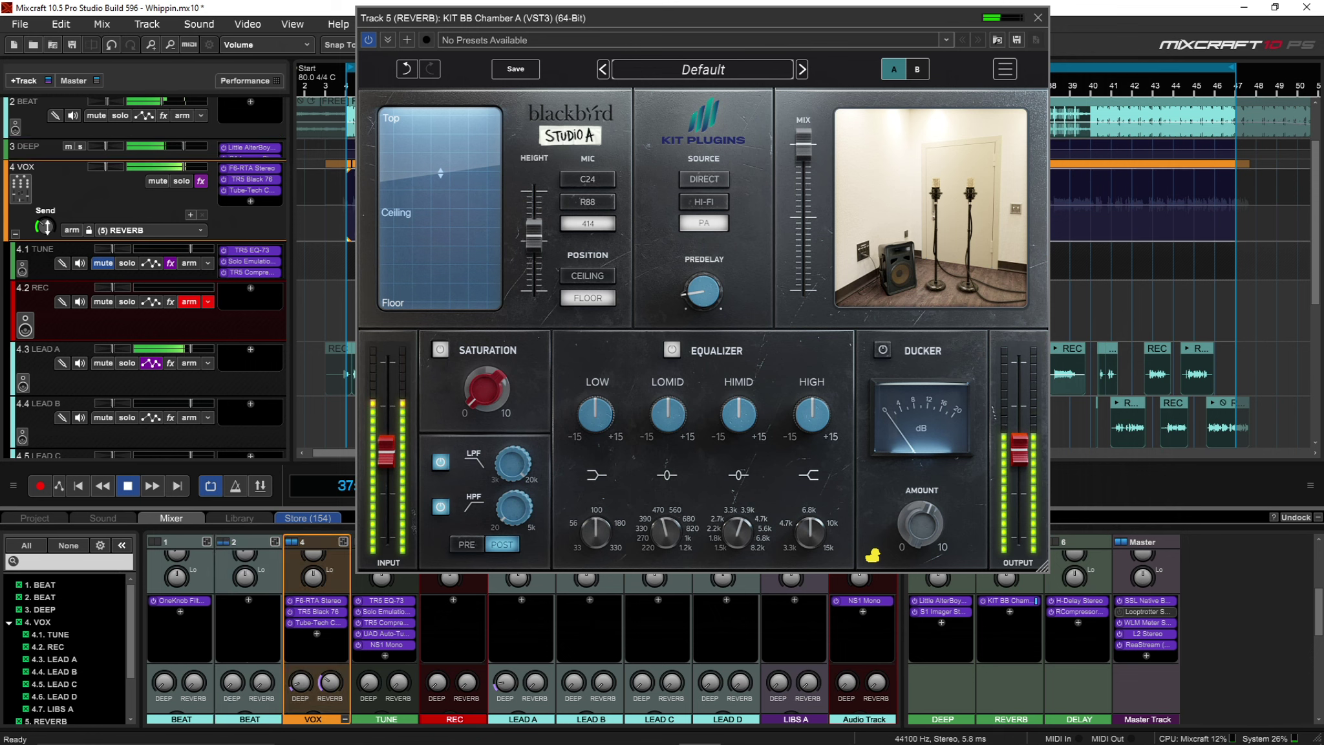
left_click_drag(46, 227, 46, 240)
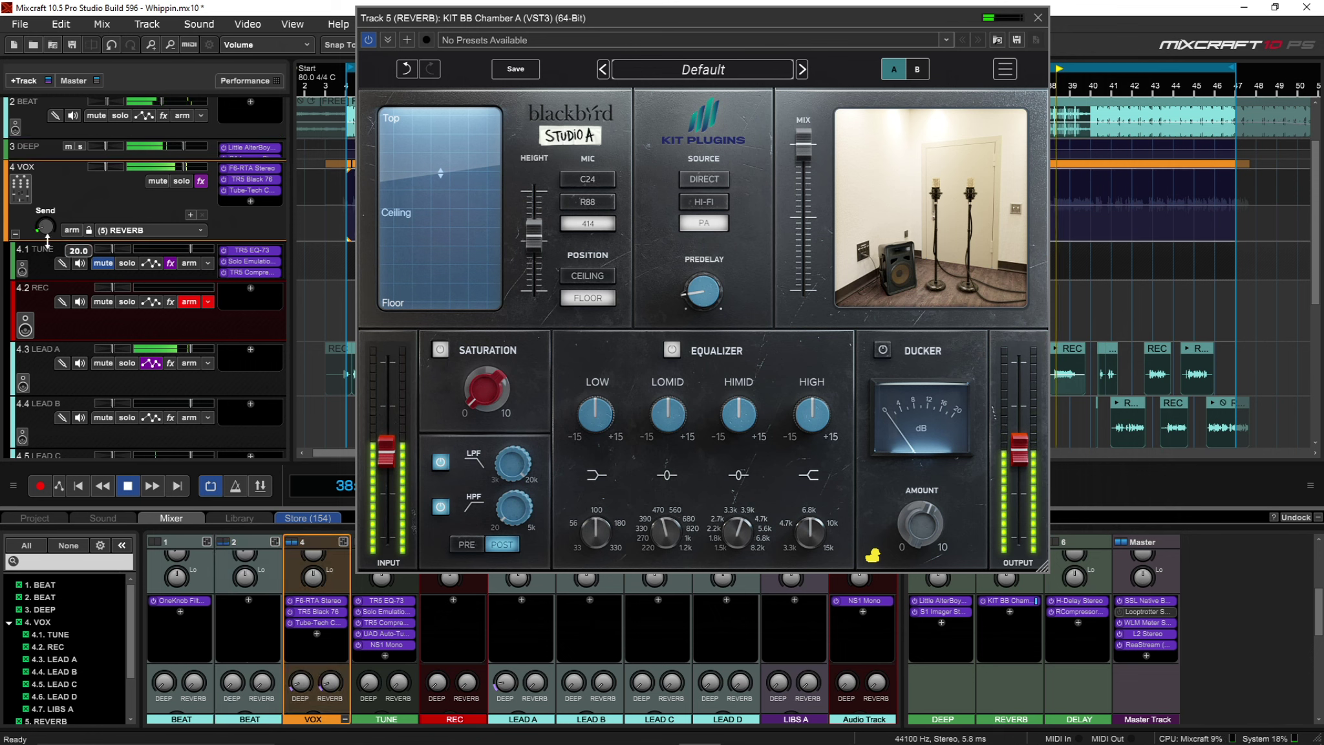
scroll(47, 239, "up", 2)
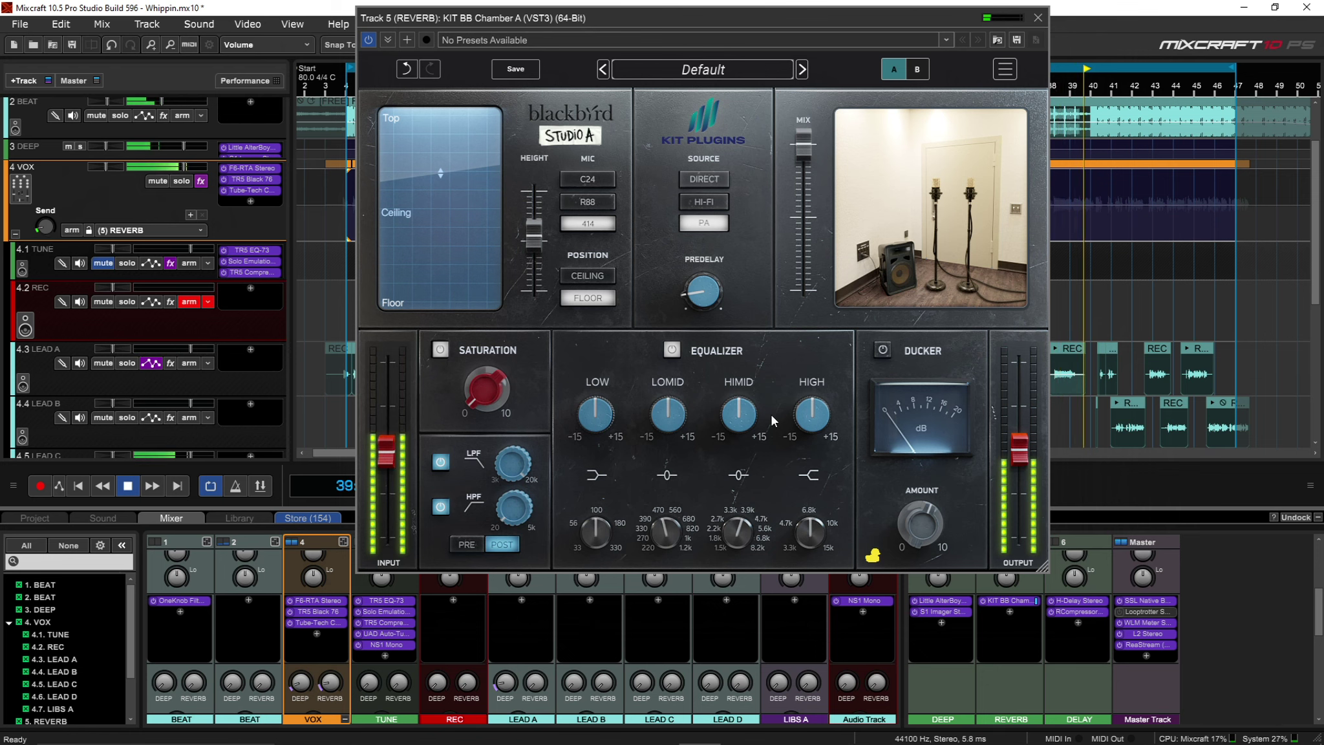
- Enable the reverb's ducker and adjust its amount while the vocals play
left_click(883, 349)
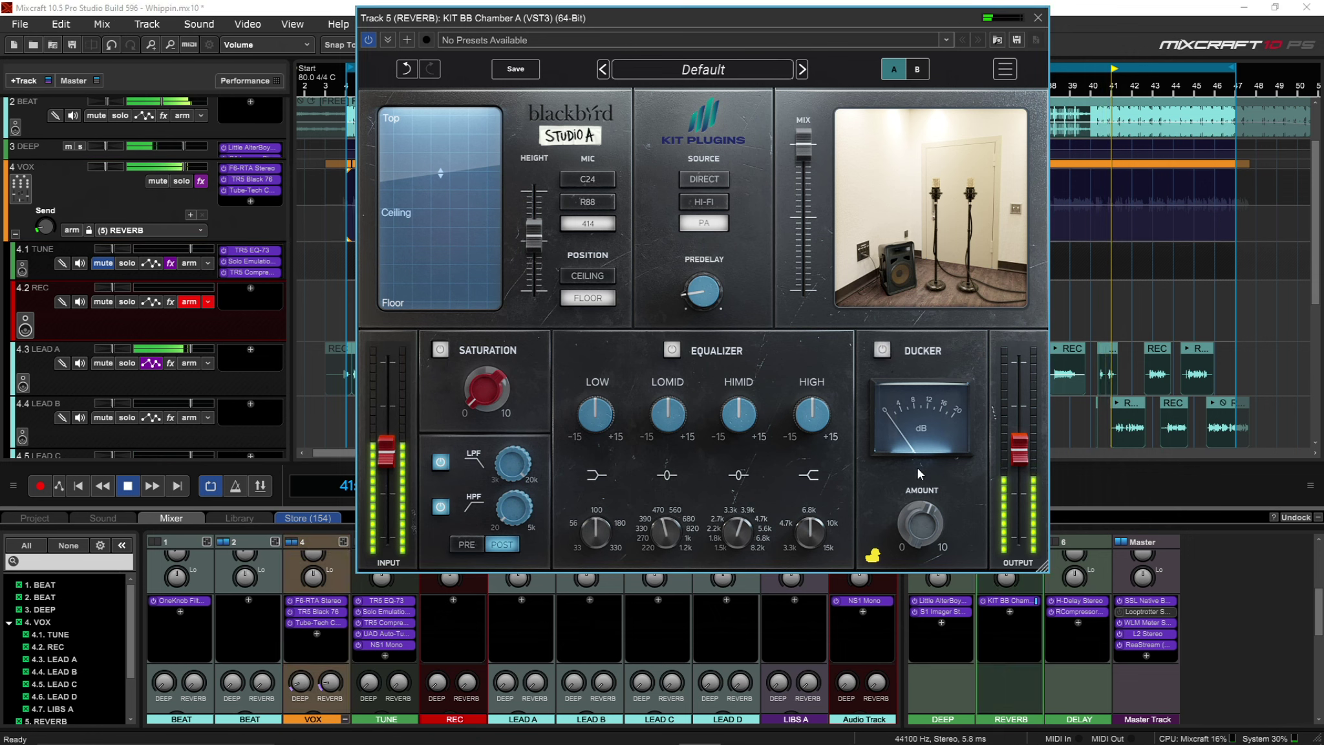
mouse_move(930, 522)
left_click_drag(931, 522, 934, 504)
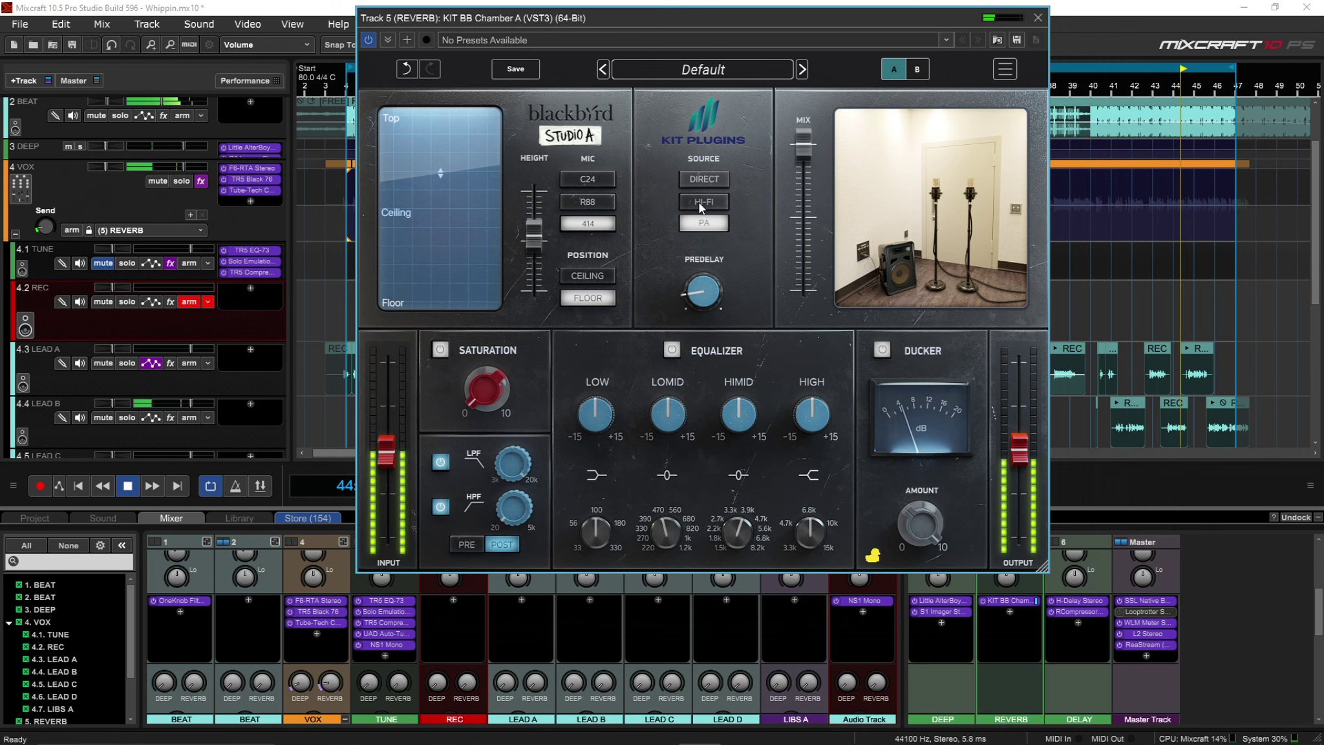
- Raise the VOX track's reverb send to about 40 and stop playback
mouse_move(521, 236)
mouse_move(485, 397)
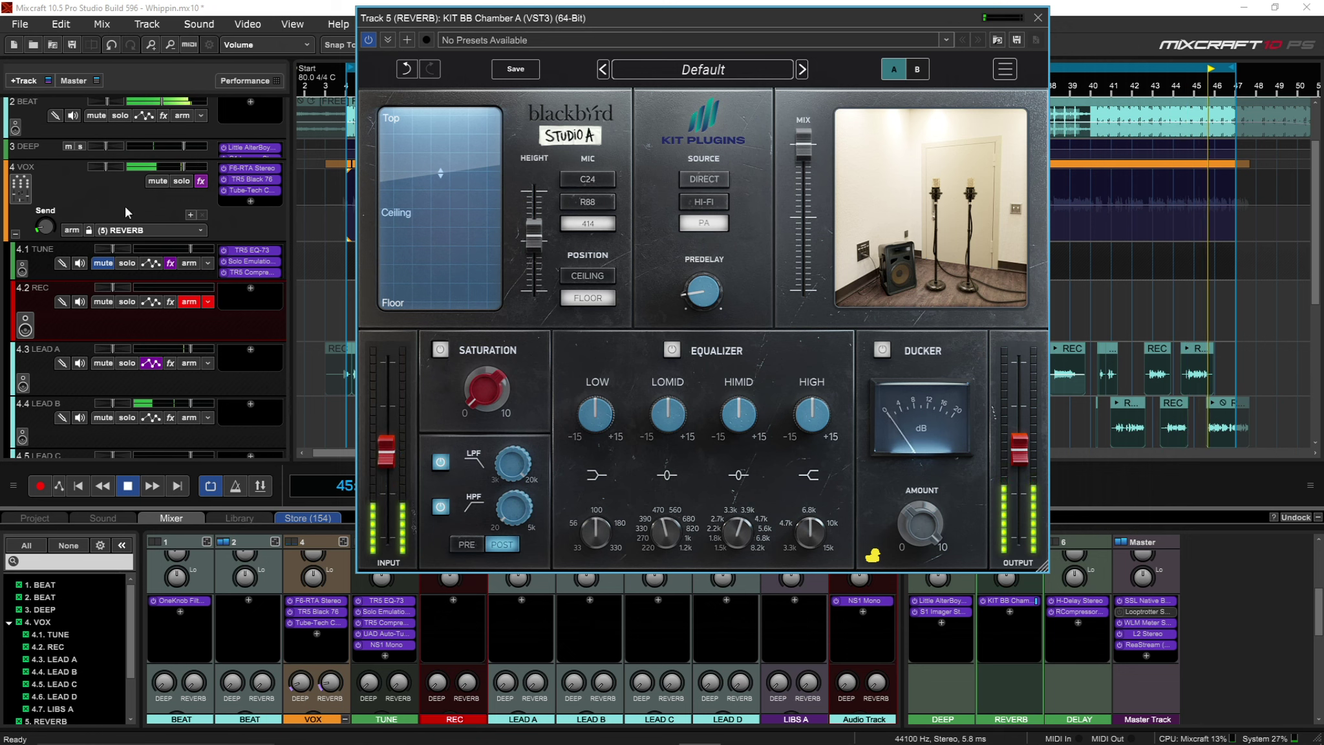
left_click(49, 233)
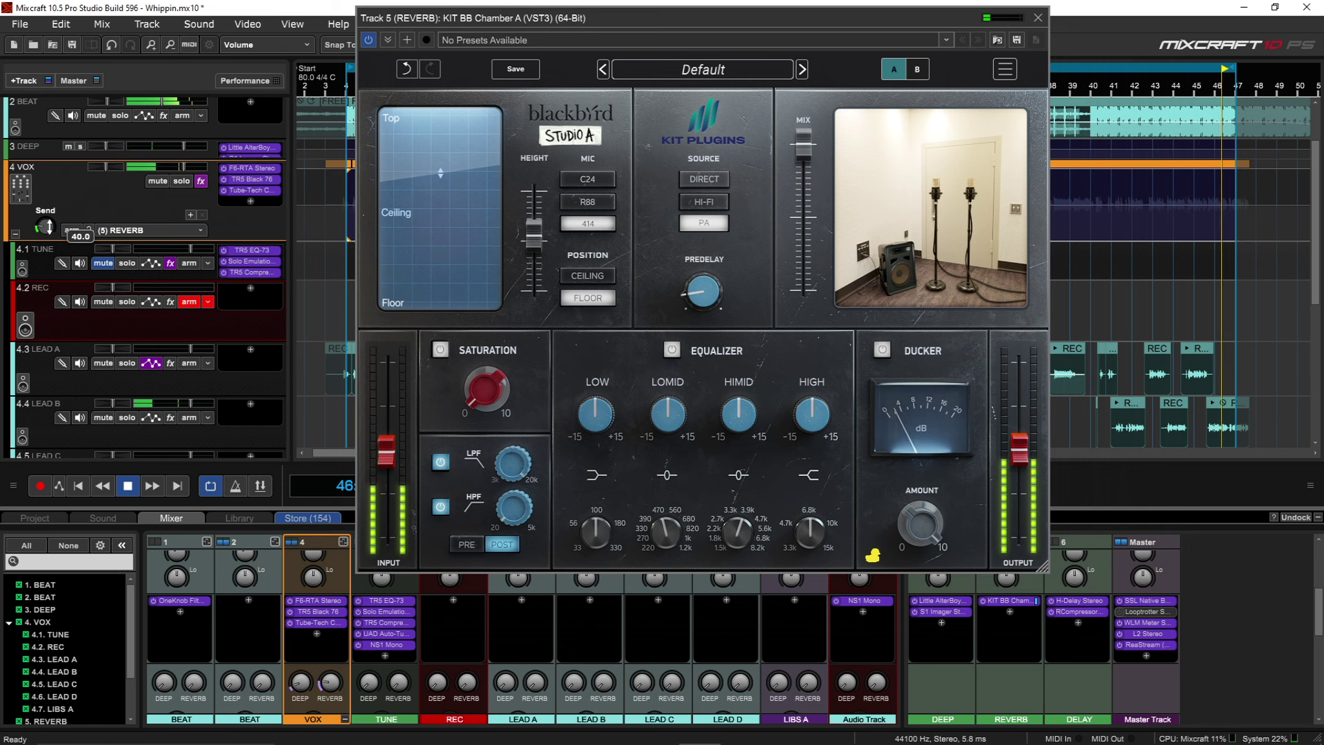
left_click_drag(49, 226, 50, 226)
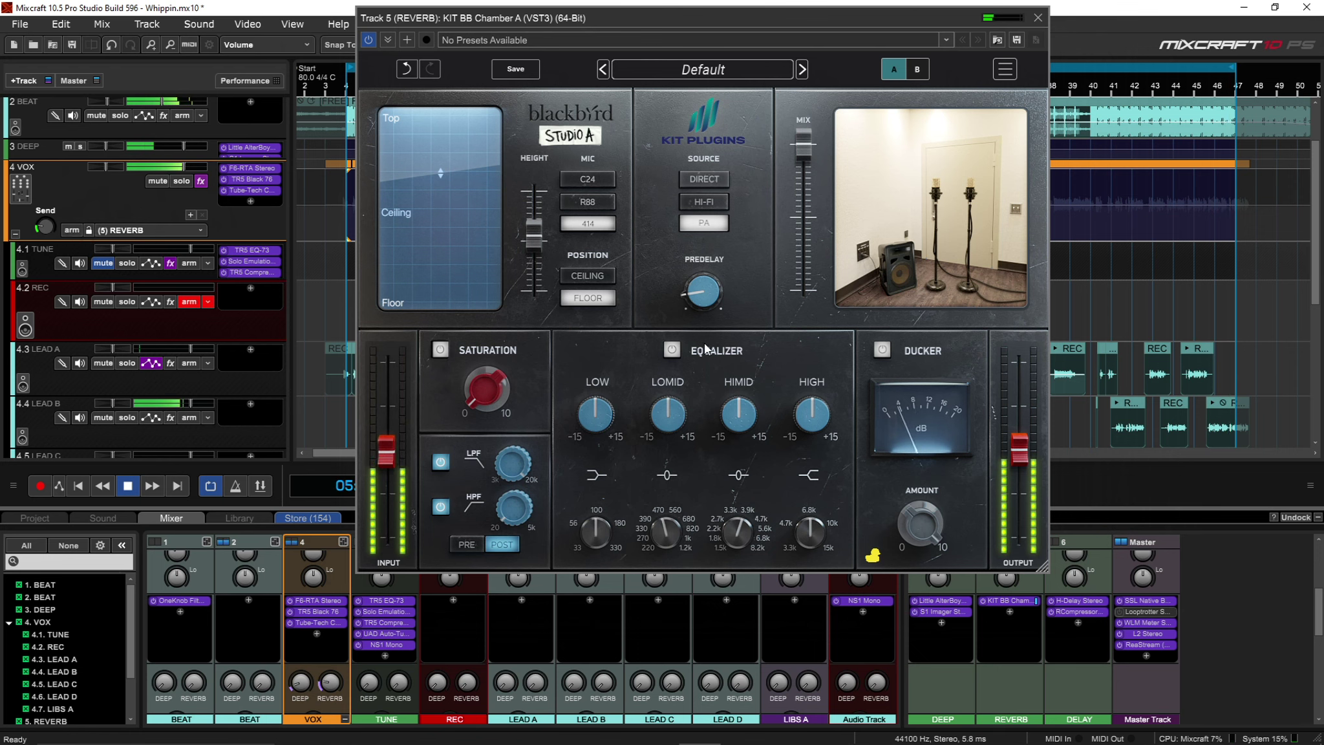
key("space")
- Resume playback and set the reverb's saturation to 3.0
mouse_move(814, 402)
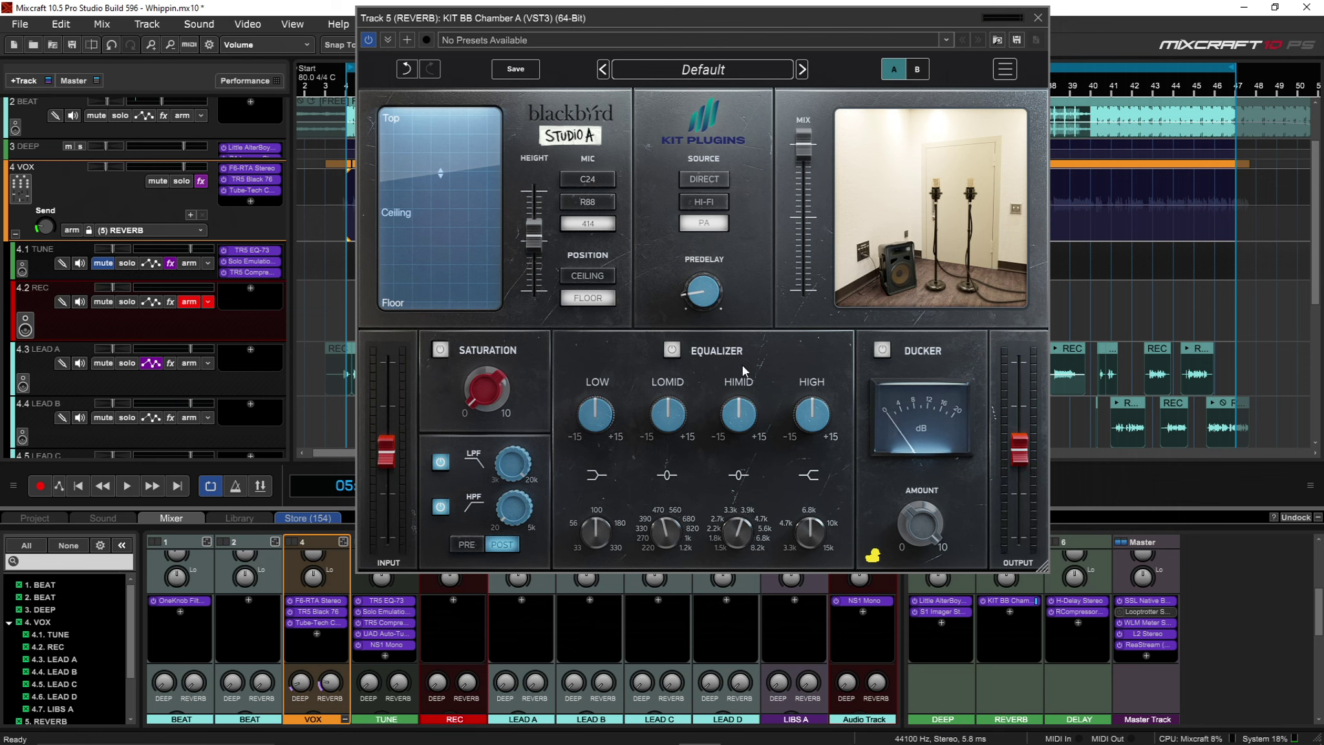
mouse_move(486, 406)
key("space")
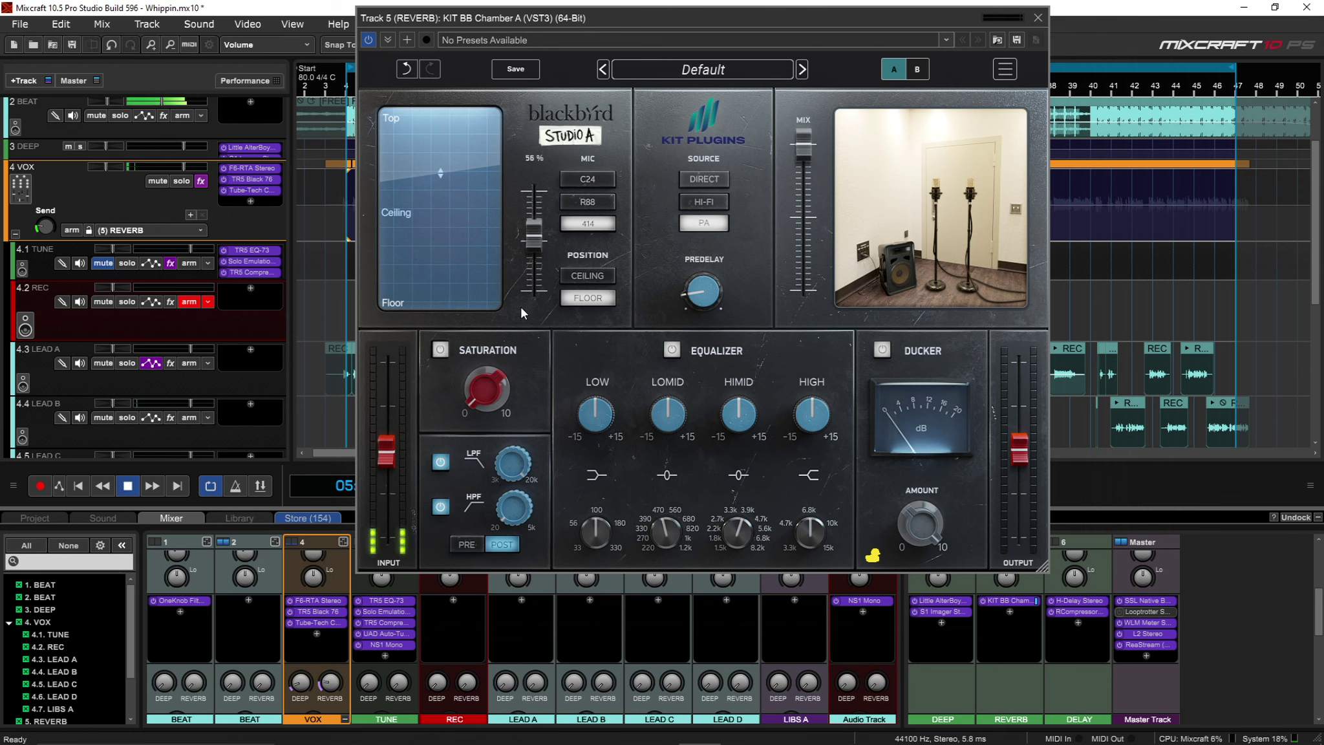
mouse_move(486, 395)
left_mouse_down()
mouse_move(504, 367)
mouse_move(501, 394)
left_mouse_up()
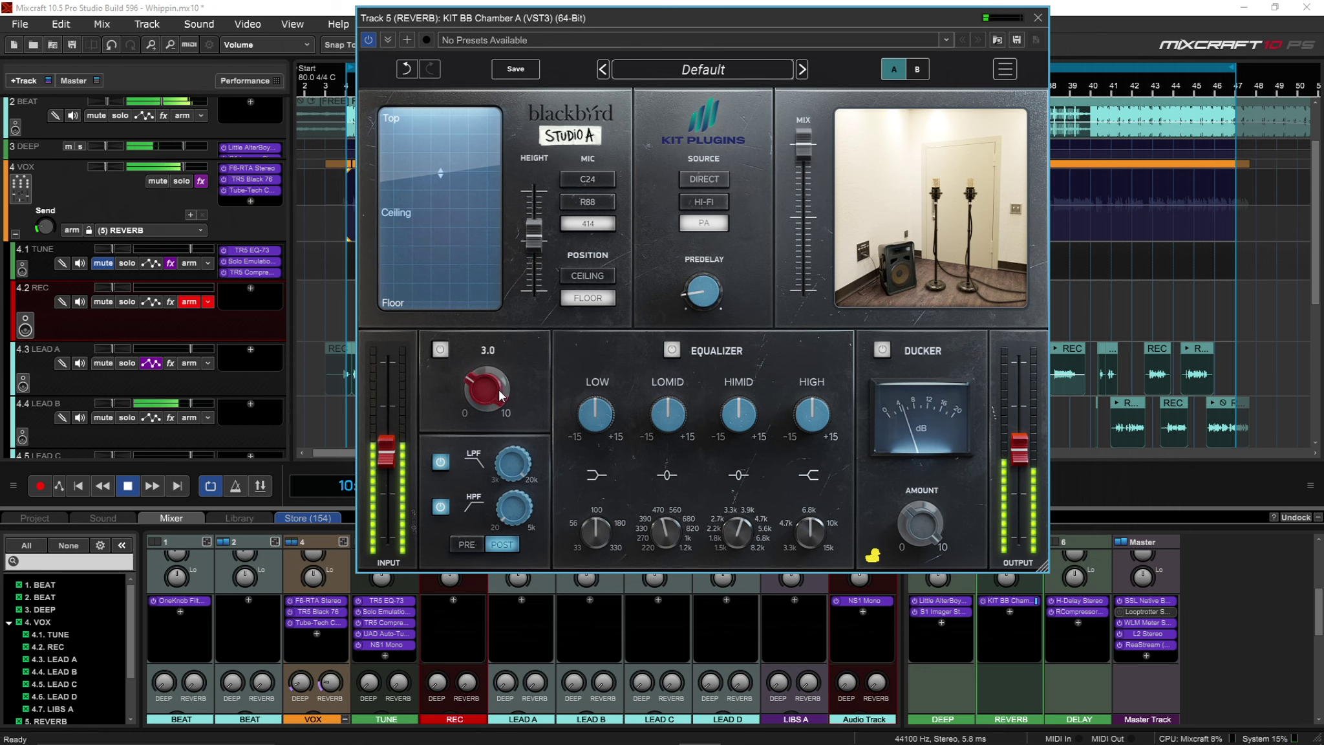
- Sweep the reverb's high-pass filter up to 5000 Hz, then bring it back down and fine-tune it around 738 Hz
mouse_move(502, 524)
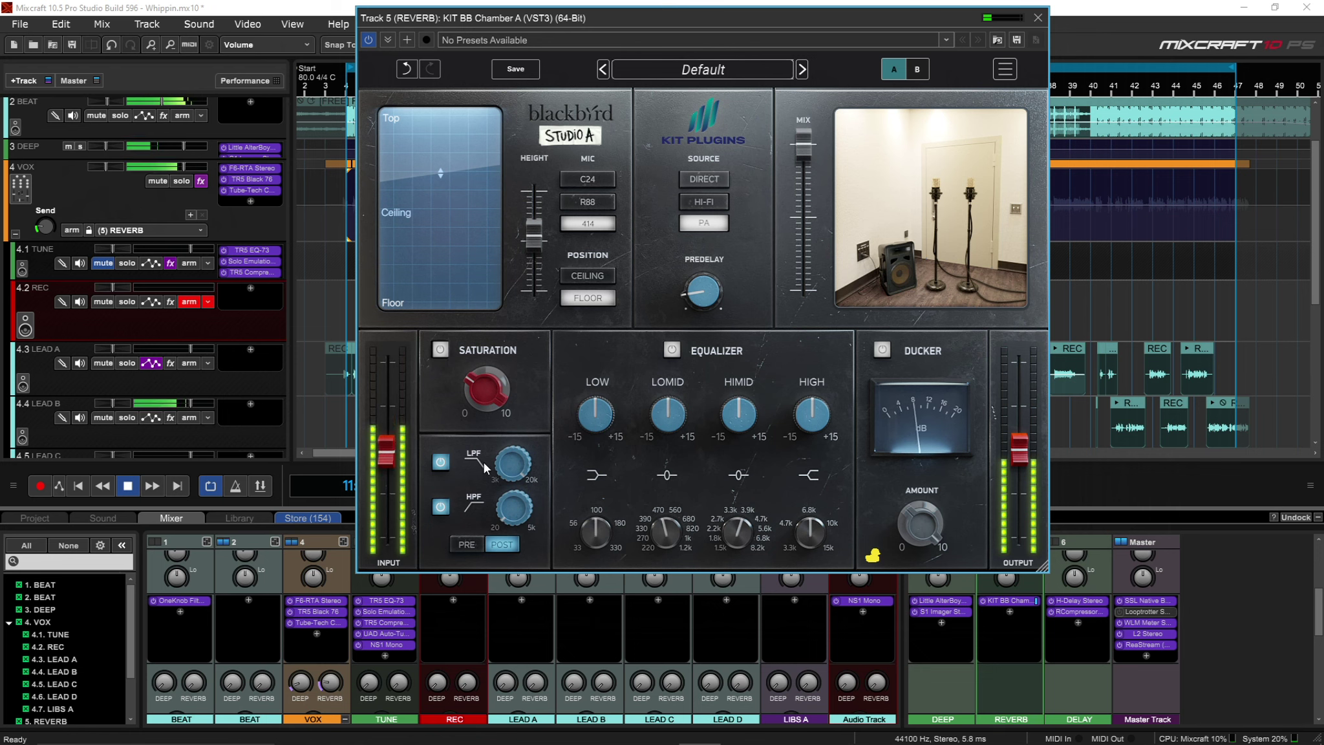
mouse_move(507, 459)
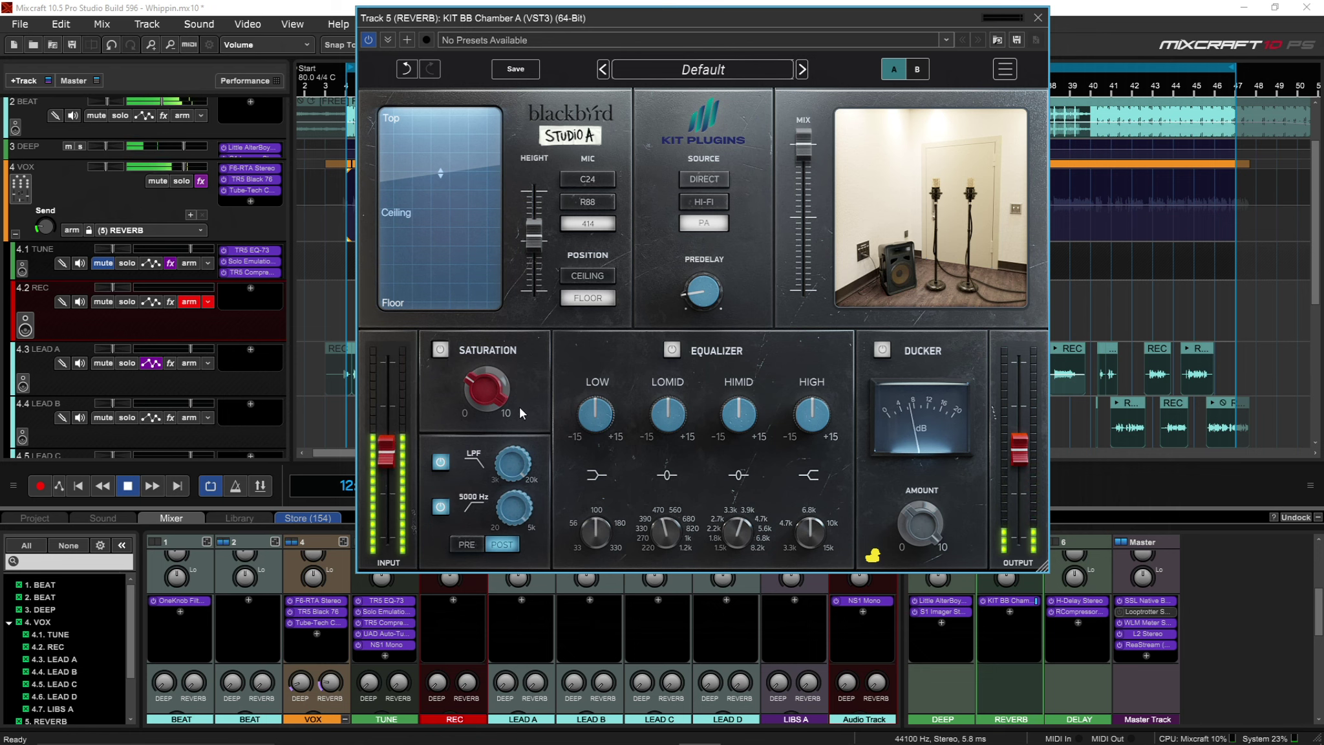
left_click_drag(510, 491, 511, 530)
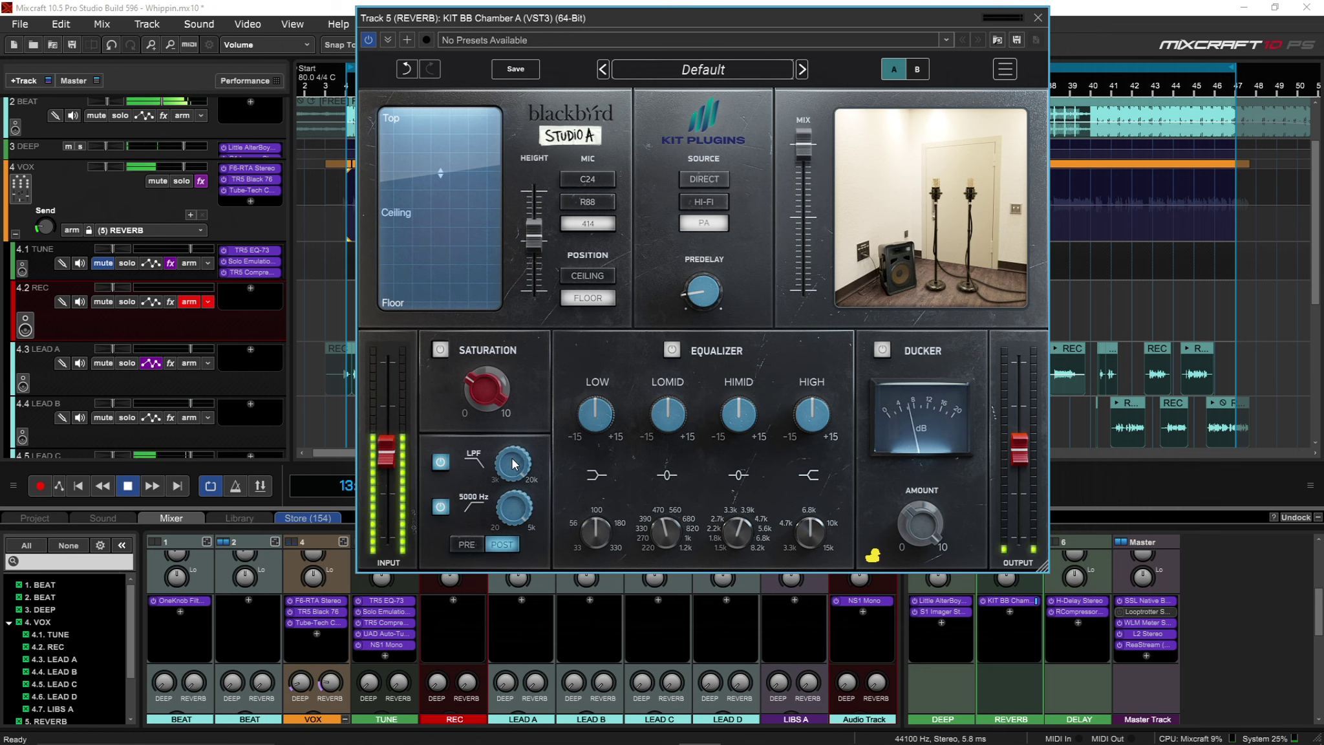
mouse_move(506, 482)
left_mouse_down()
mouse_move(505, 517)
mouse_move(505, 485)
left_mouse_up()
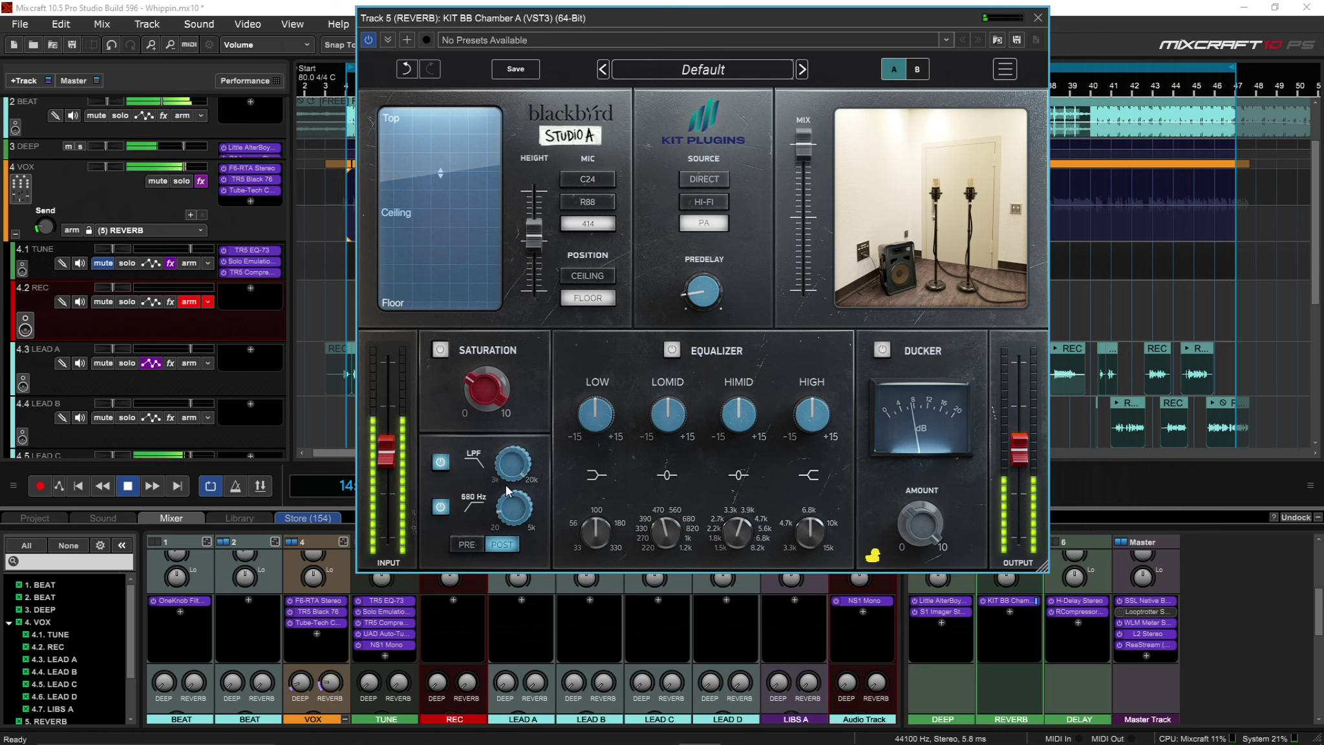
left_click_drag(505, 488, 505, 484)
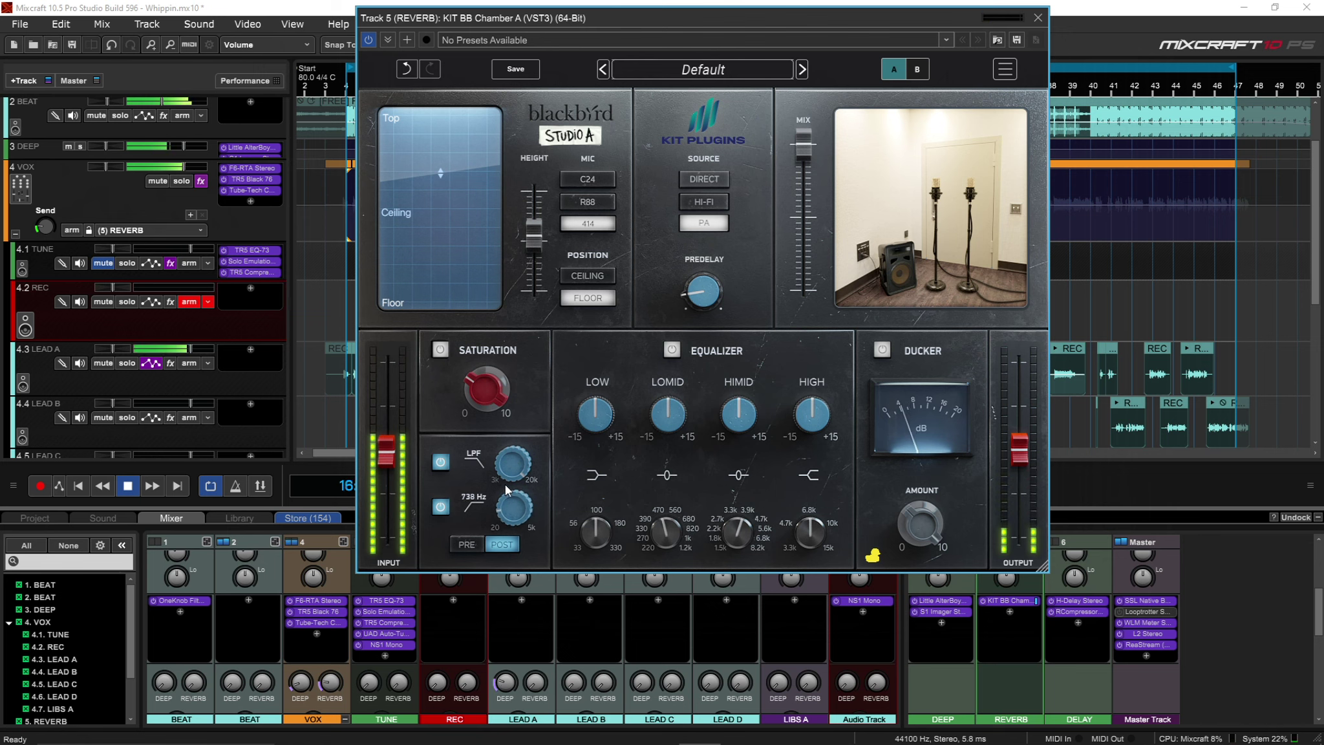
mouse_move(505, 485)
left_mouse_down()
mouse_move(512, 477)
mouse_move(508, 497)
left_mouse_up()
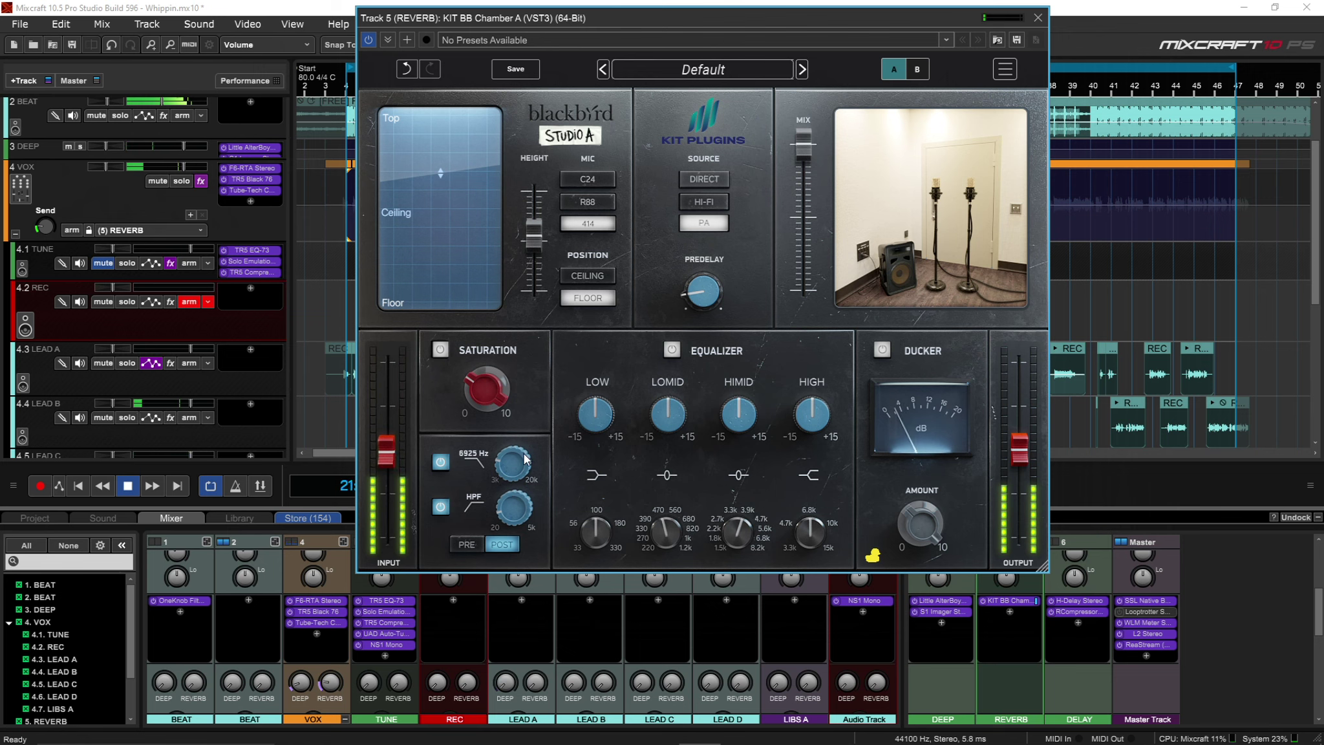
- Raise the saturation to 3.6 and move the mic height up to 69 %
mouse_move(494, 407)
left_click_drag(494, 407, 496, 406)
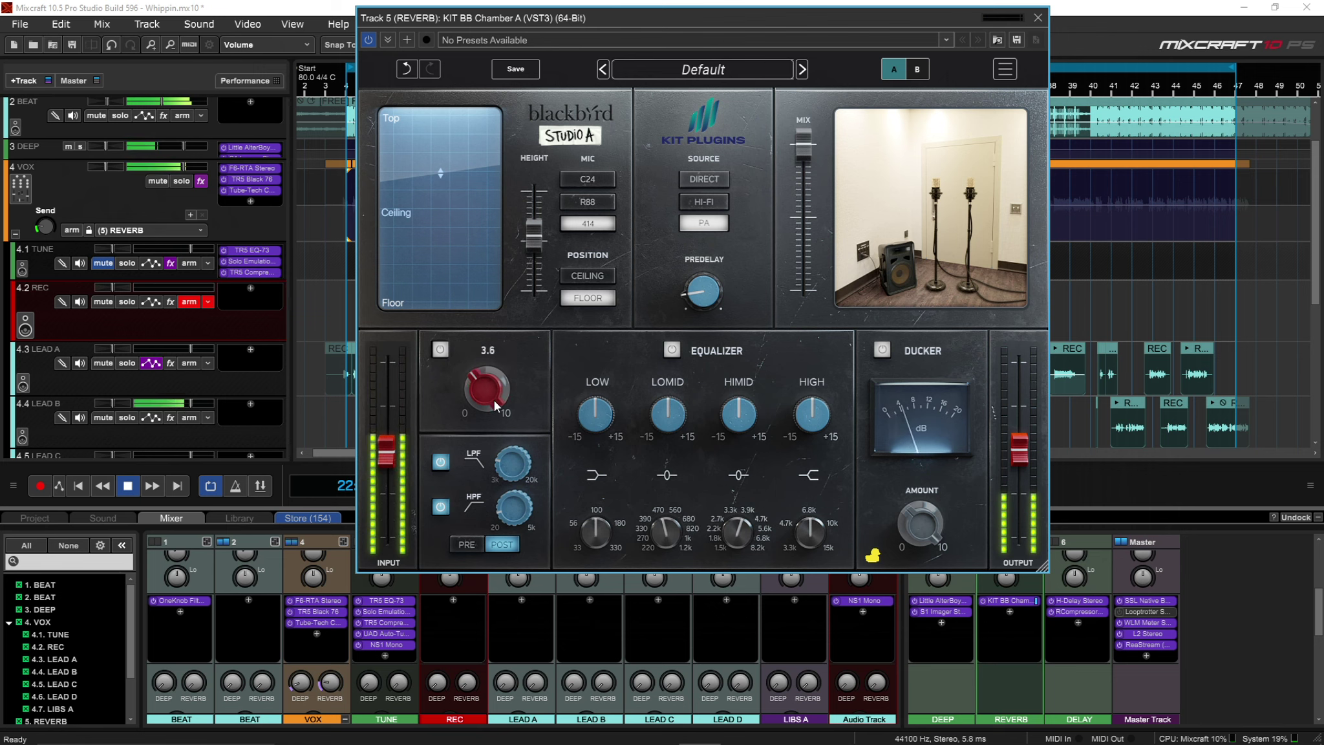
mouse_move(542, 294)
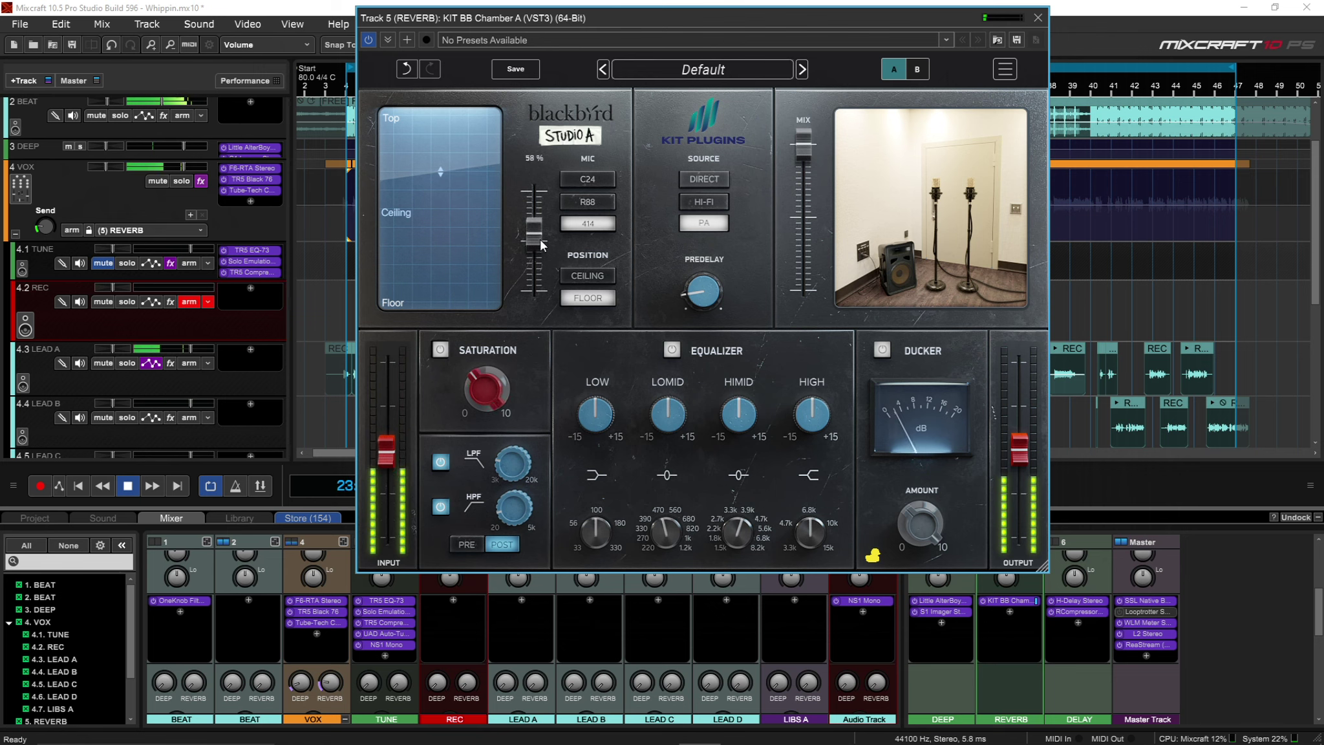
left_click_drag(540, 238, 540, 235)
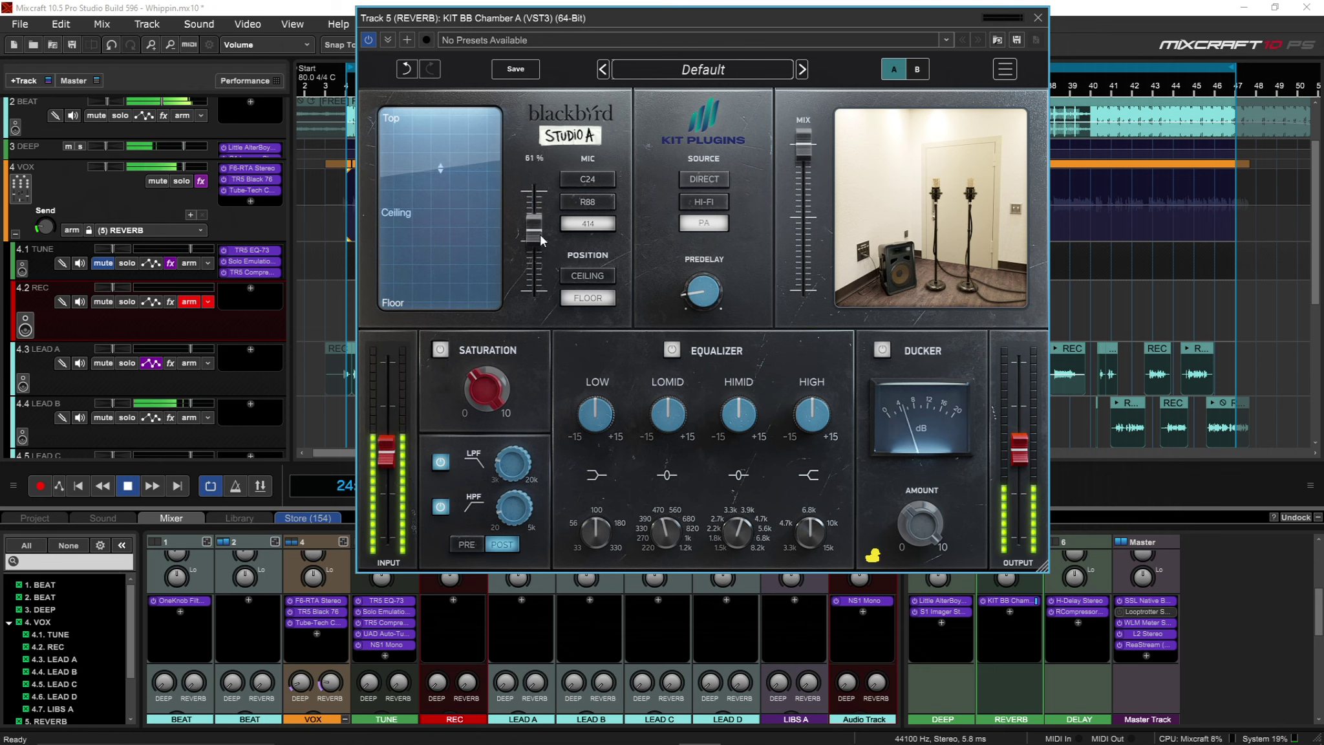
left_click_drag(540, 235, 540, 227)
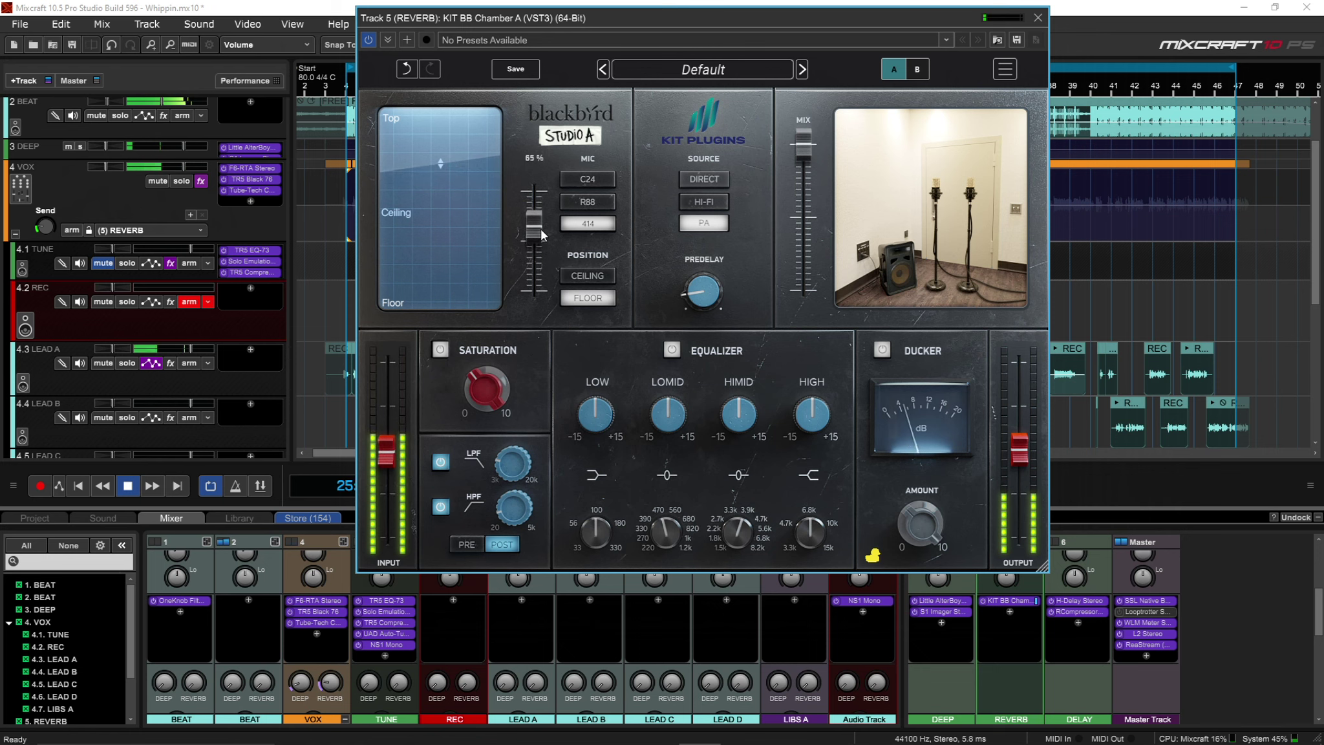
left_click_drag(537, 229, 537, 226)
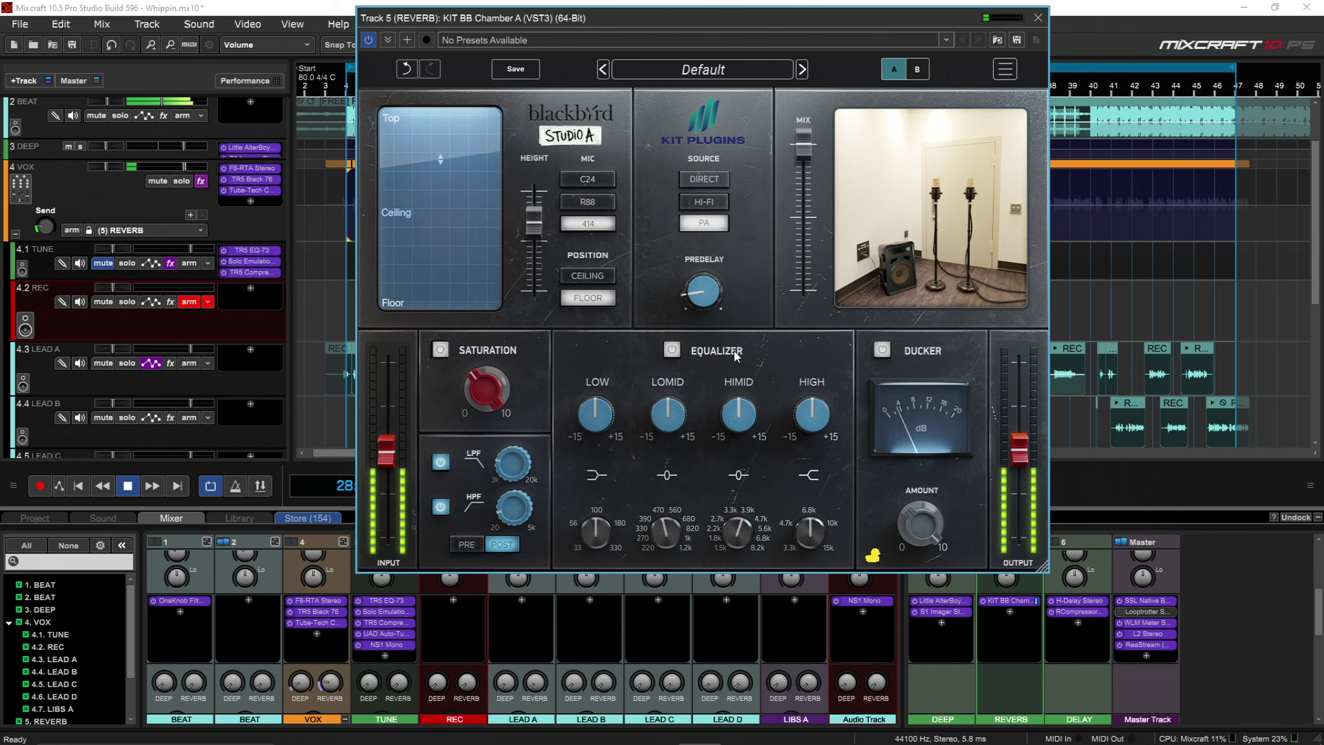
- Set the saturation to 4.2 and stop playback
mouse_move(603, 410)
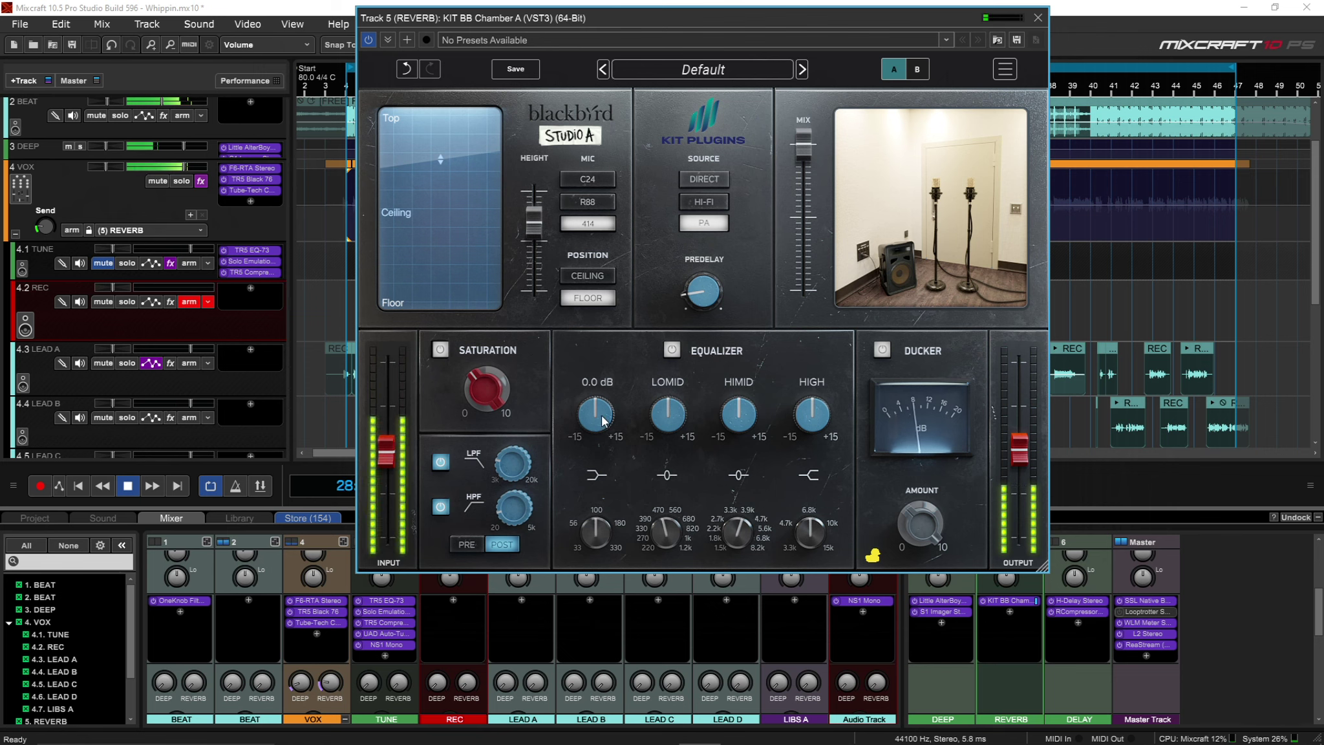
mouse_move(497, 391)
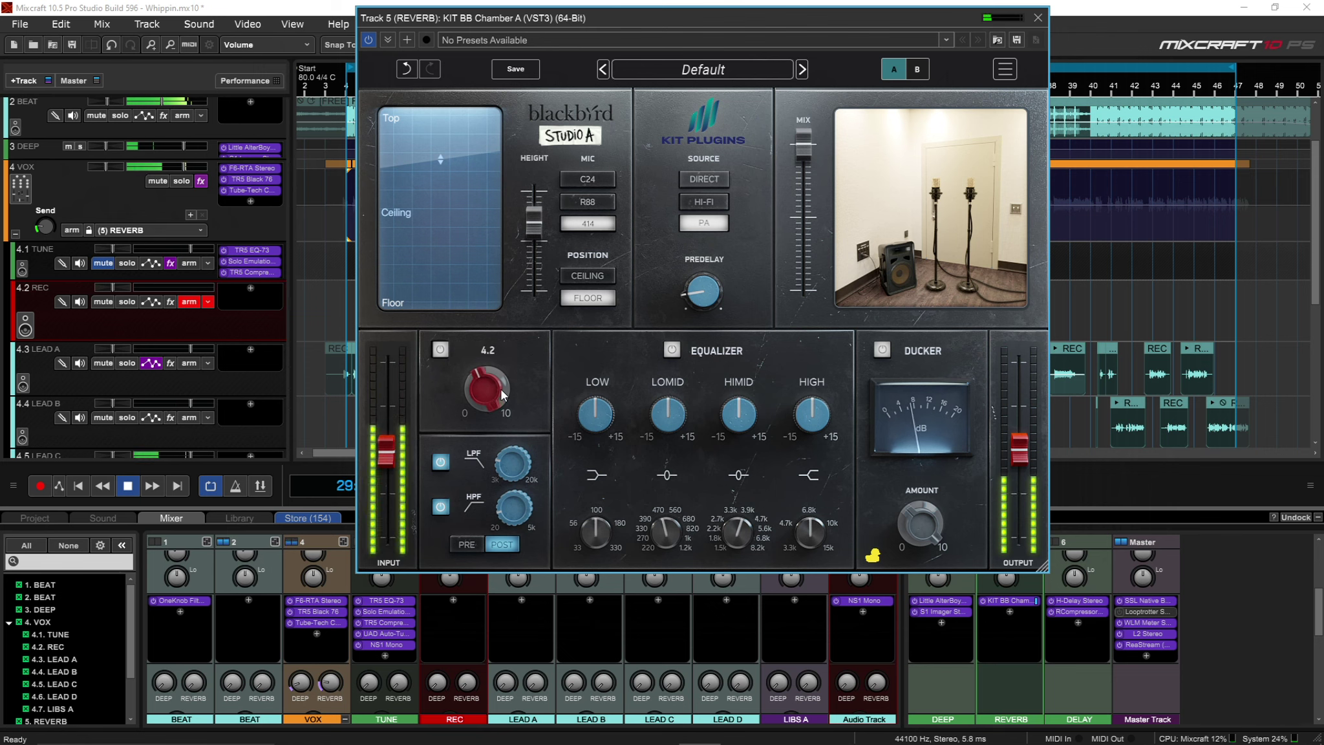
scroll(502, 392, "down", 1)
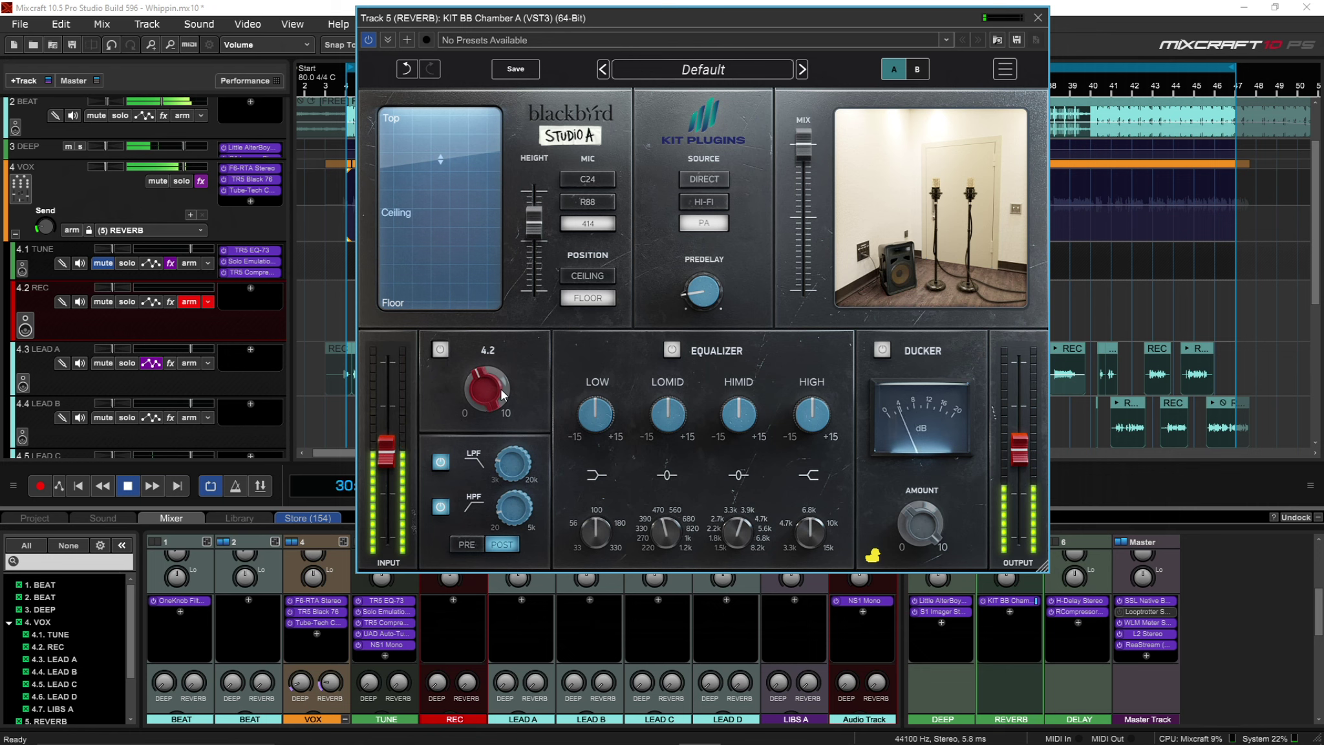
key("space")
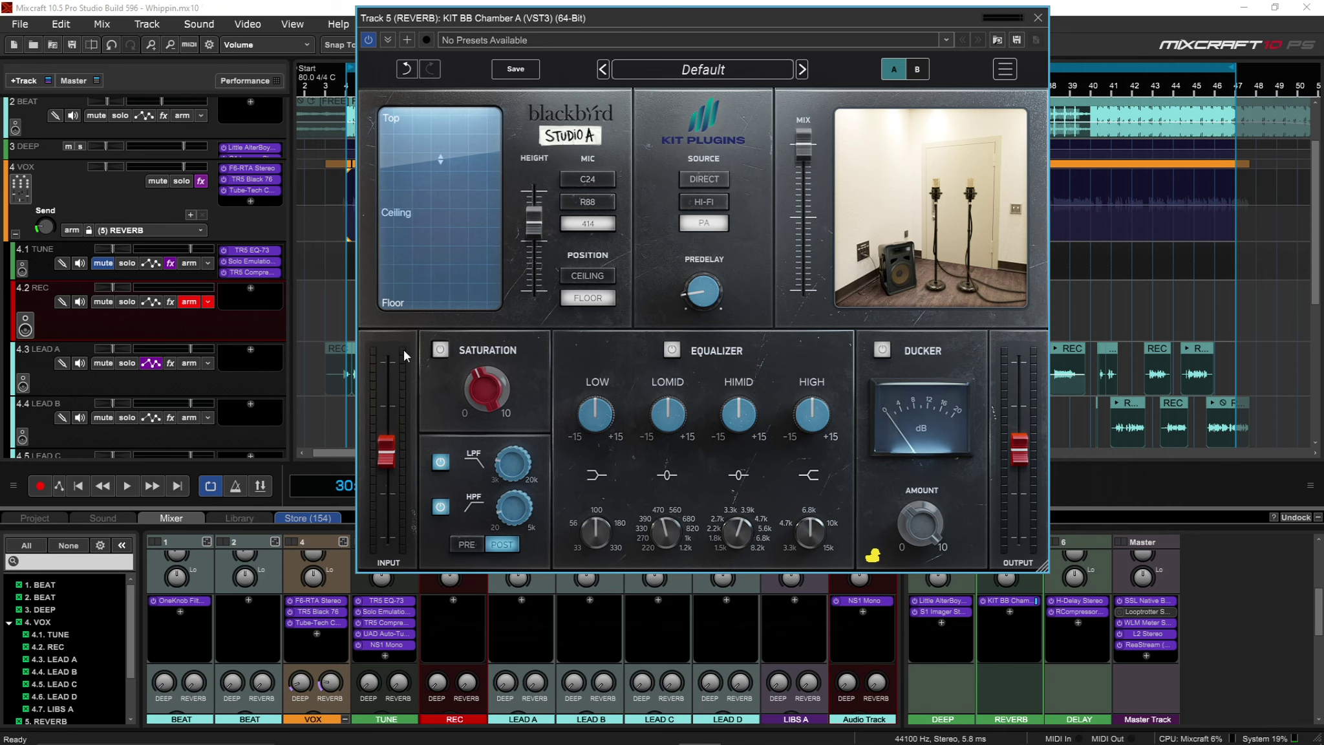
- Try gain changes on the equalizer's high-mid and high bands, and reset both bands to 0 dB
mouse_move(497, 526)
mouse_move(515, 467)
mouse_move(49, 223)
scroll(748, 421, "up", 3)
mouse_move(814, 428)
scroll(813, 426, "down", 8)
mouse_move(751, 415)
mouse_move(722, 438)
double_click(737, 422)
double_click(803, 424)
- Resume playback, boost the equalizer's high-mid band by about 2.6 dB, and cut its high band by about 4 dB
key("space")
mouse_move(733, 444)
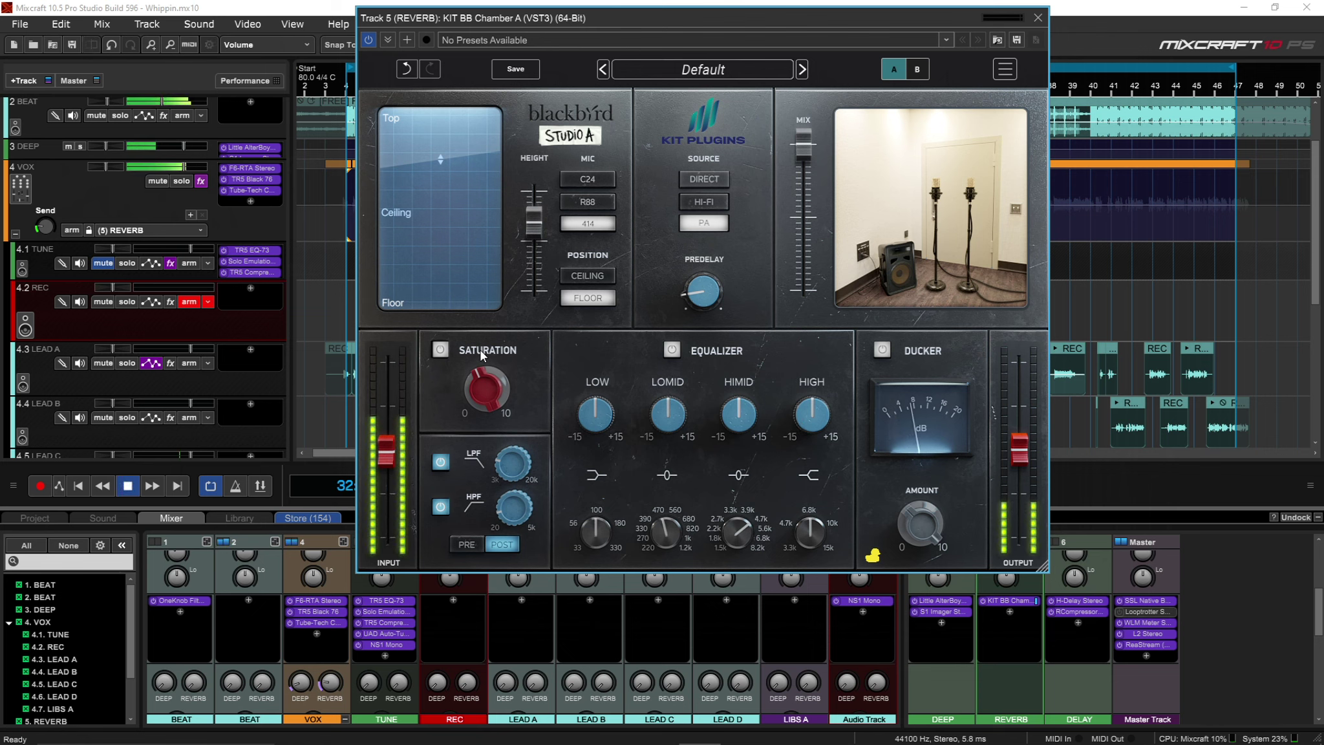
left_click(63, 216)
mouse_move(51, 223)
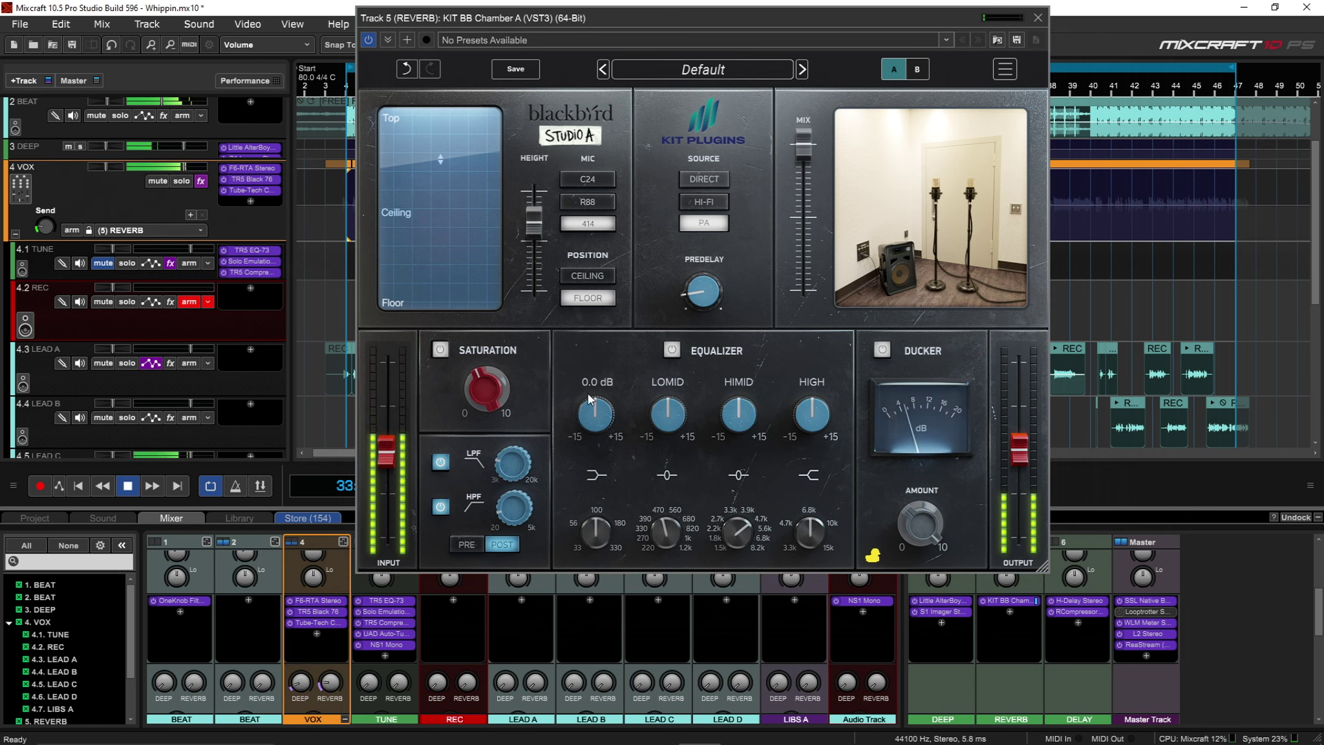
mouse_move(724, 420)
left_click_drag(724, 420, 805, 423)
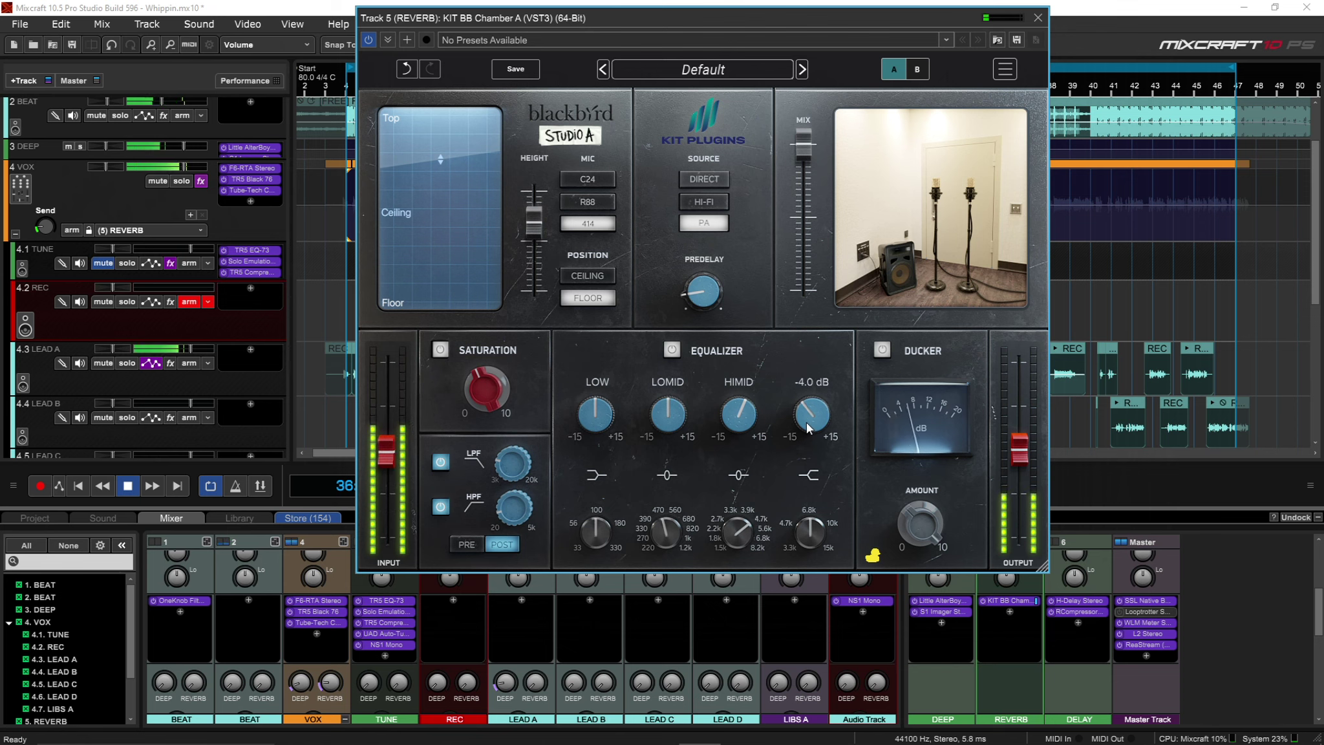
left_click_drag(805, 423, 800, 424)
mouse_move(753, 419)
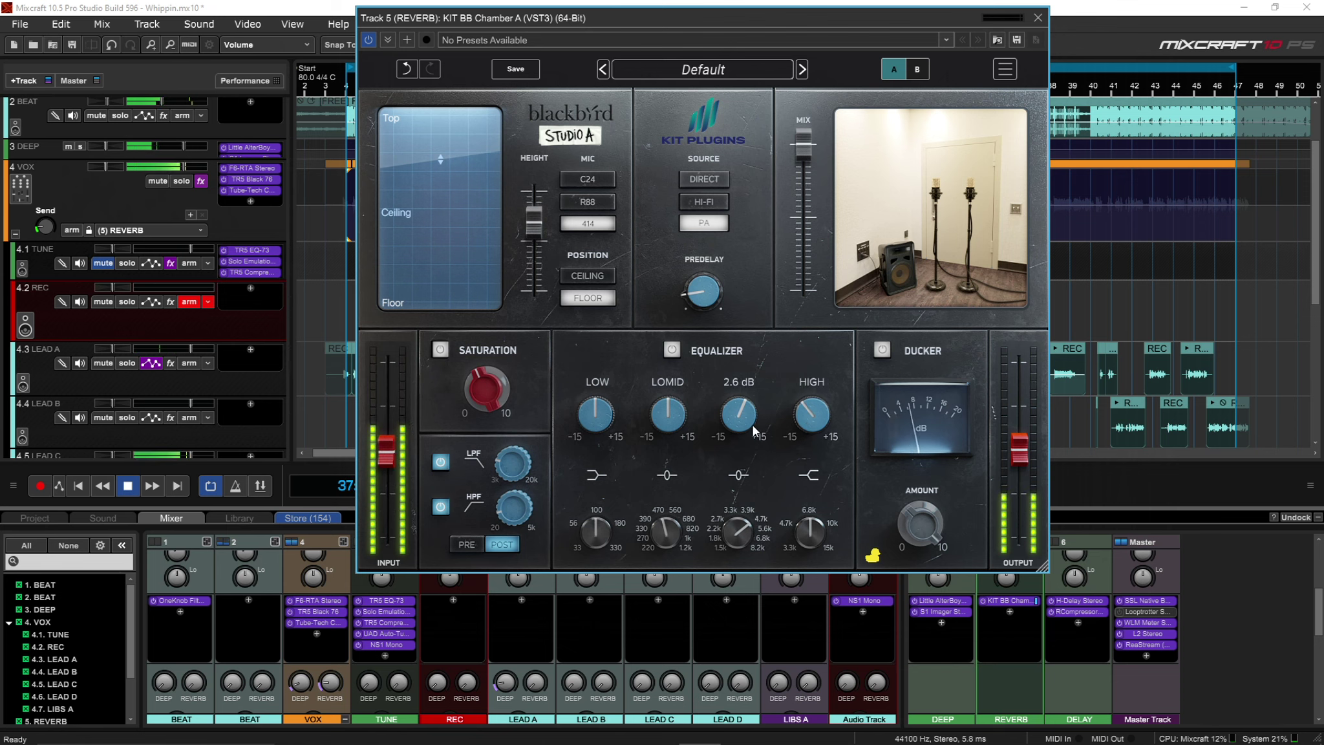
left_click_drag(753, 419, 744, 411)
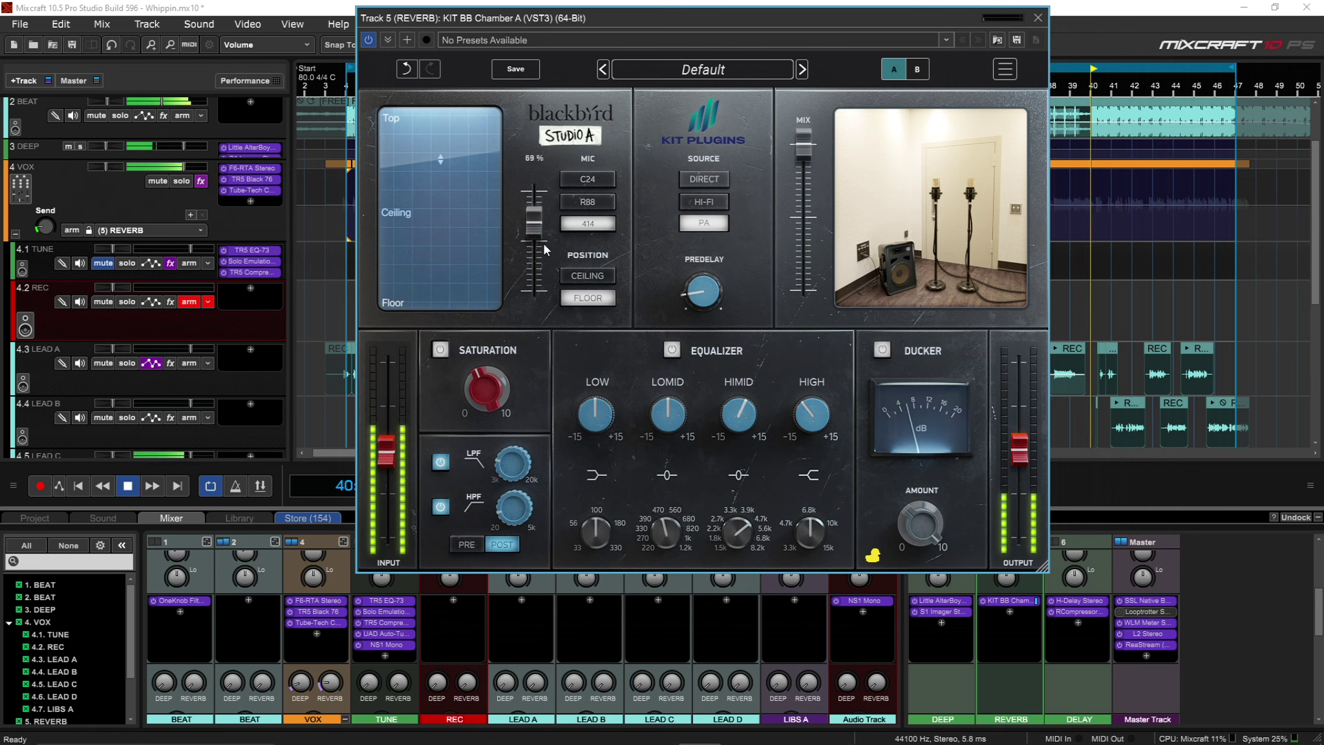
- Toggle the reverb plug-in's bypass during playback to compare the vocals with and without it
left_click(369, 41)
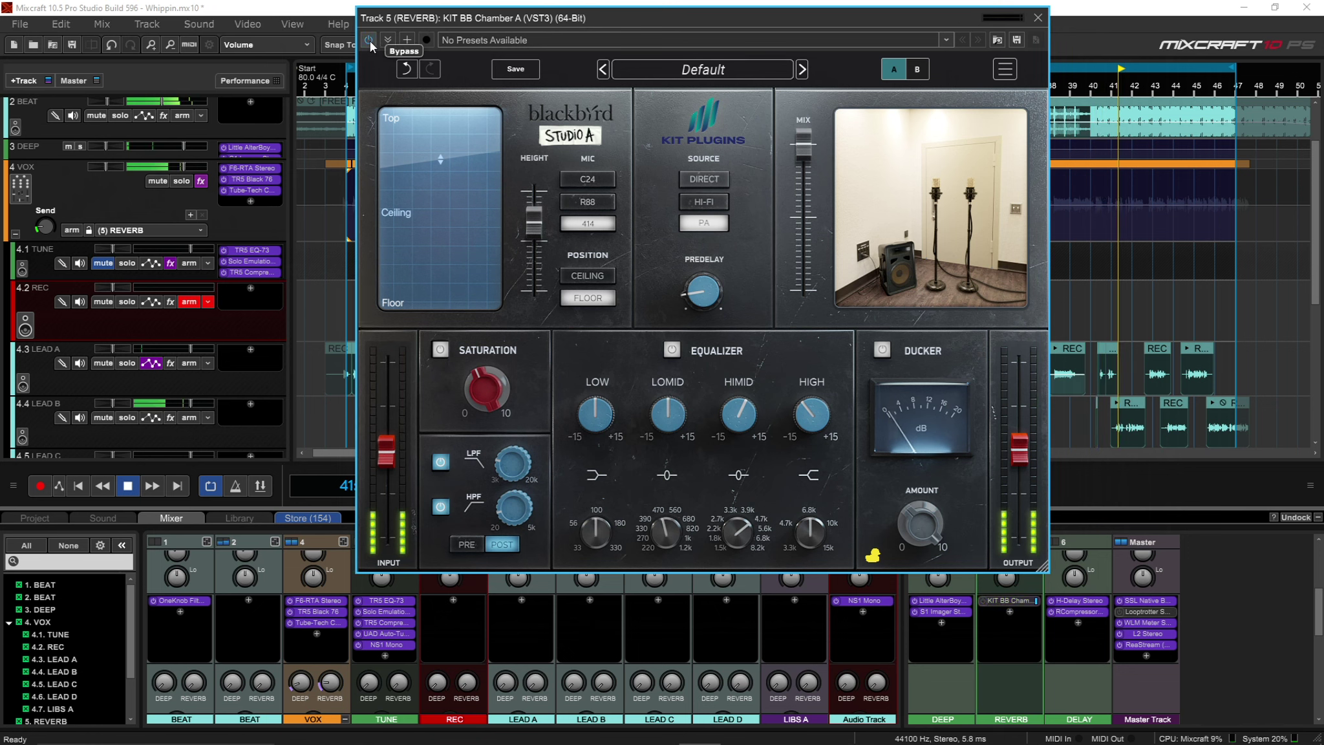
left_click(370, 42)
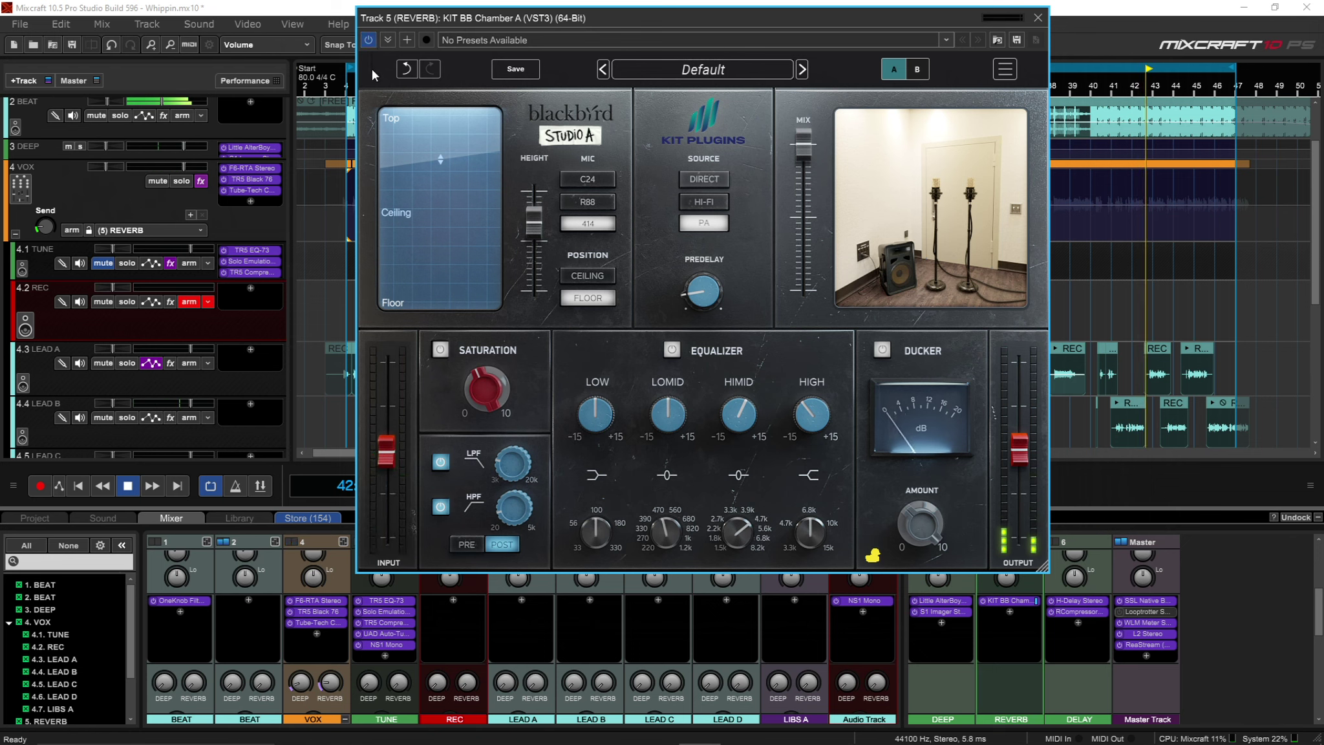
left_click(369, 41)
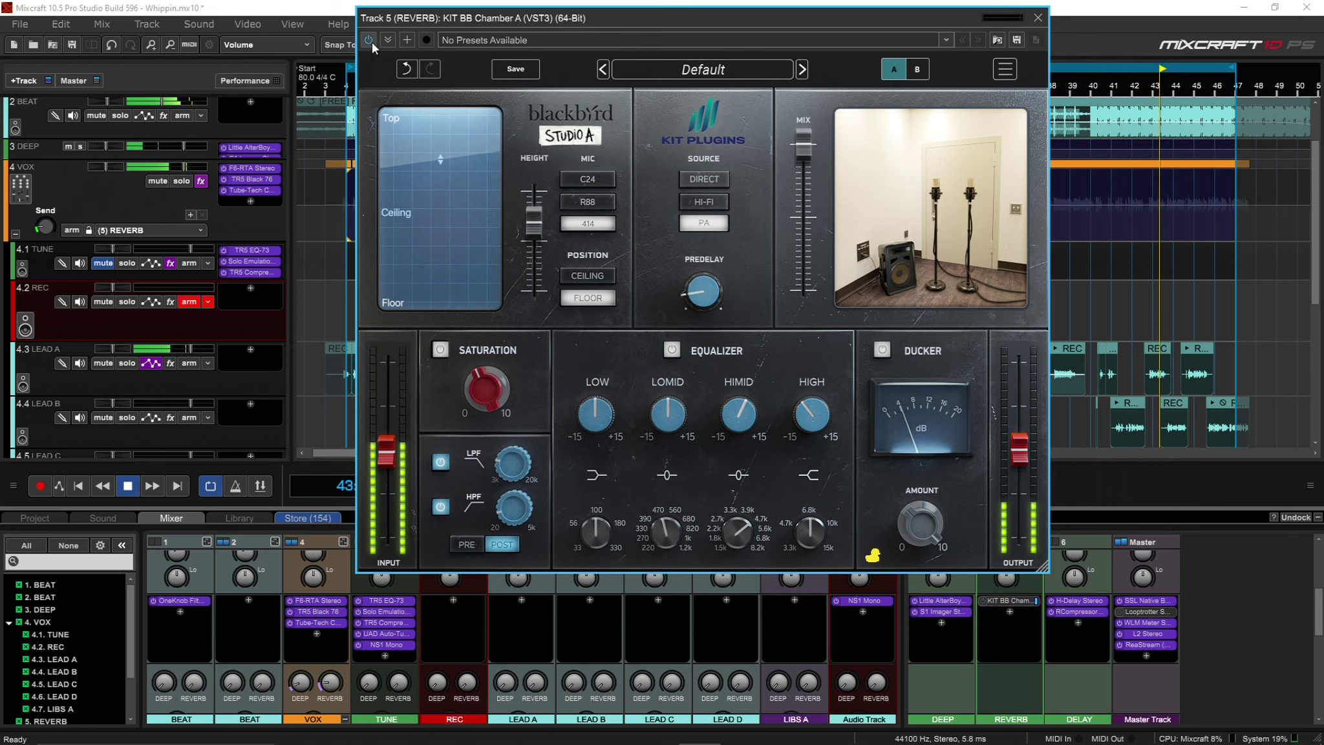
- Re-enable the reverb, raise the mic height to 78 %, and toggle the plug-in's bypass once more to compare
left_click(369, 42)
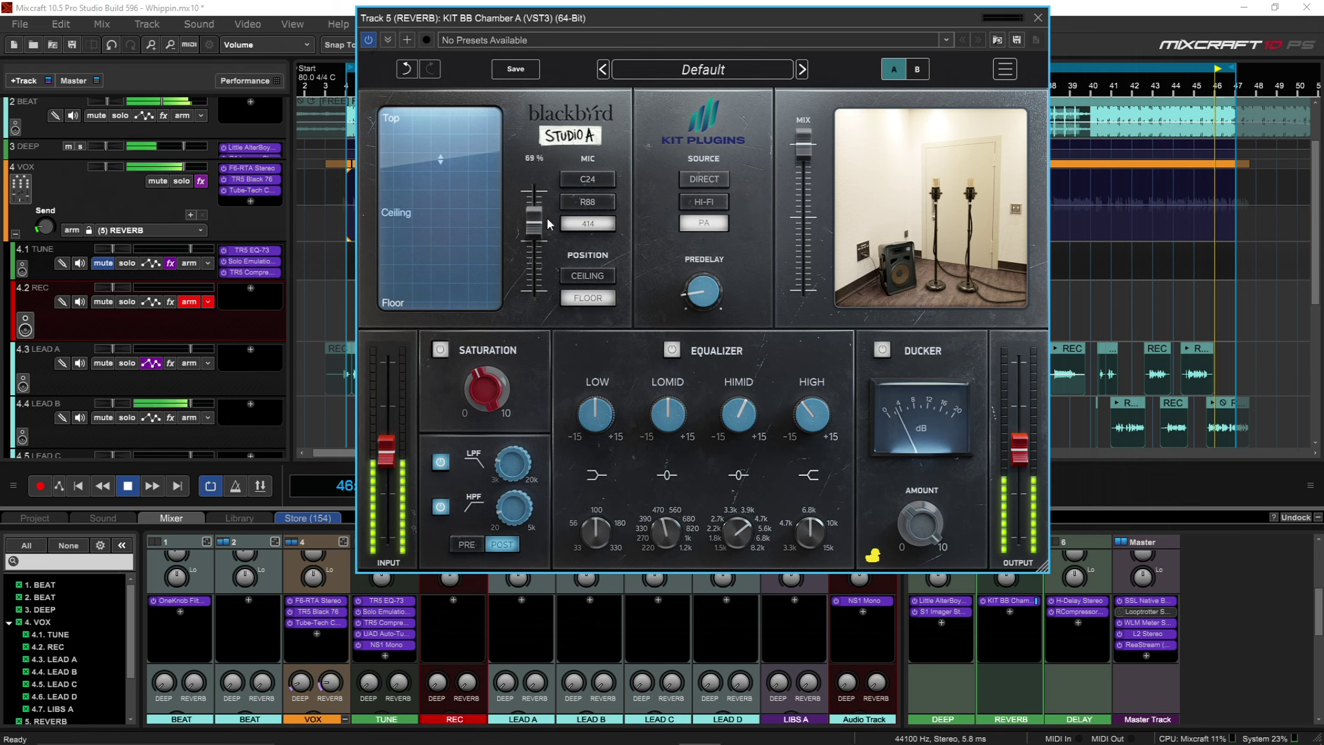
left_click_drag(534, 222, 534, 214)
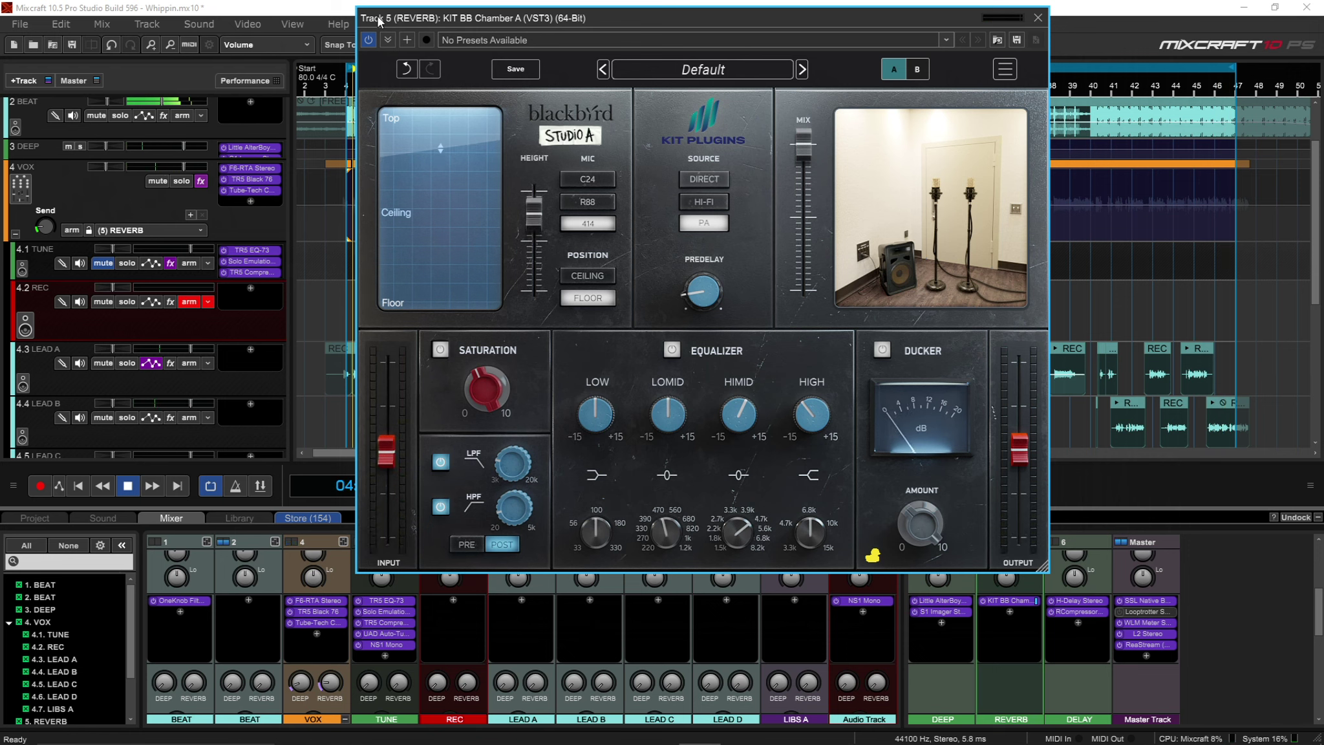
left_click(368, 40)
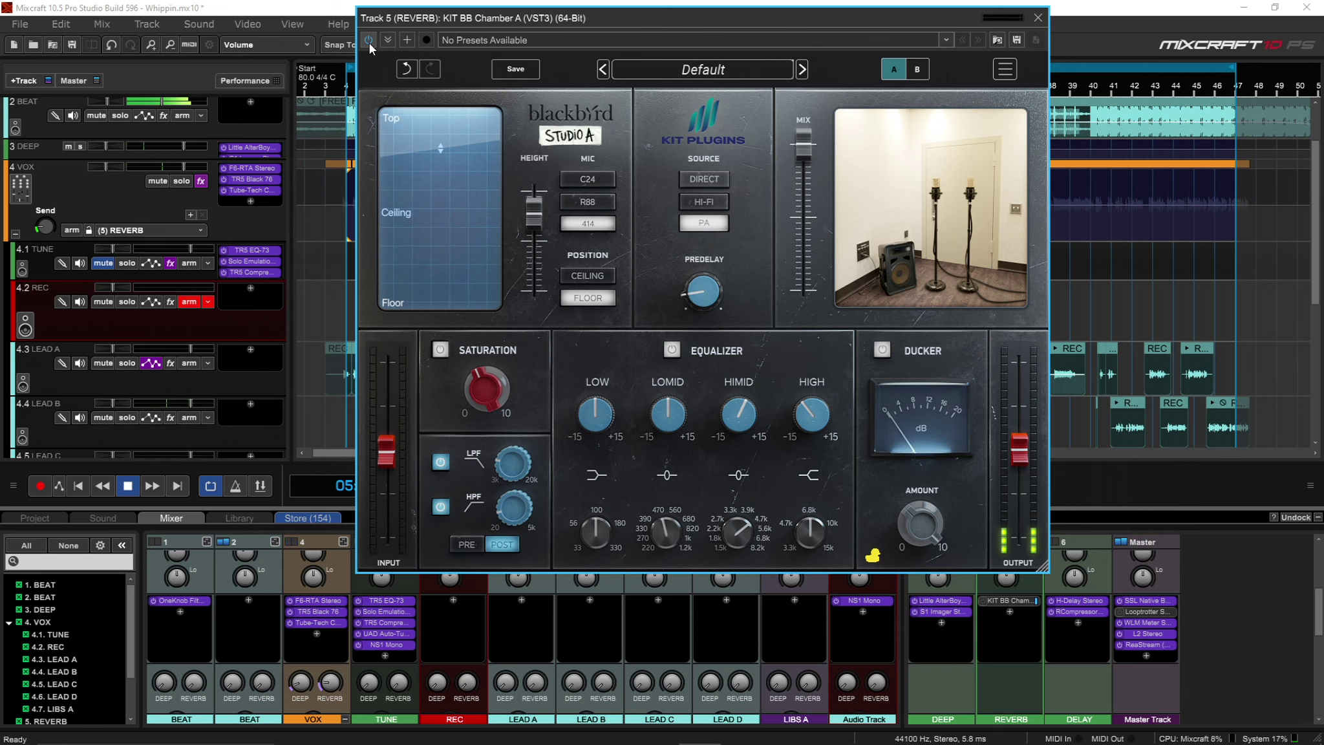
left_click(368, 40)
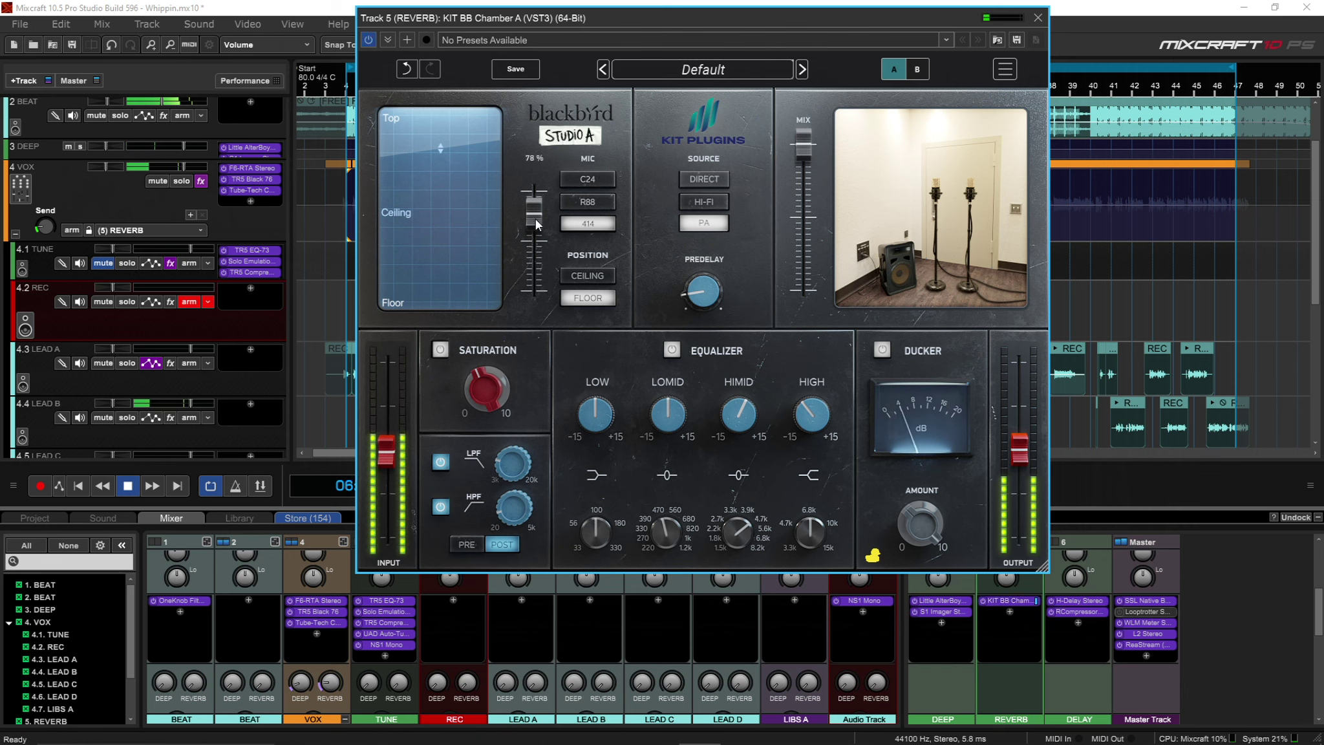
- Audition the R88 microphone and the ceiling position, and return to the floor position with the 414 microphone
left_click(585, 211)
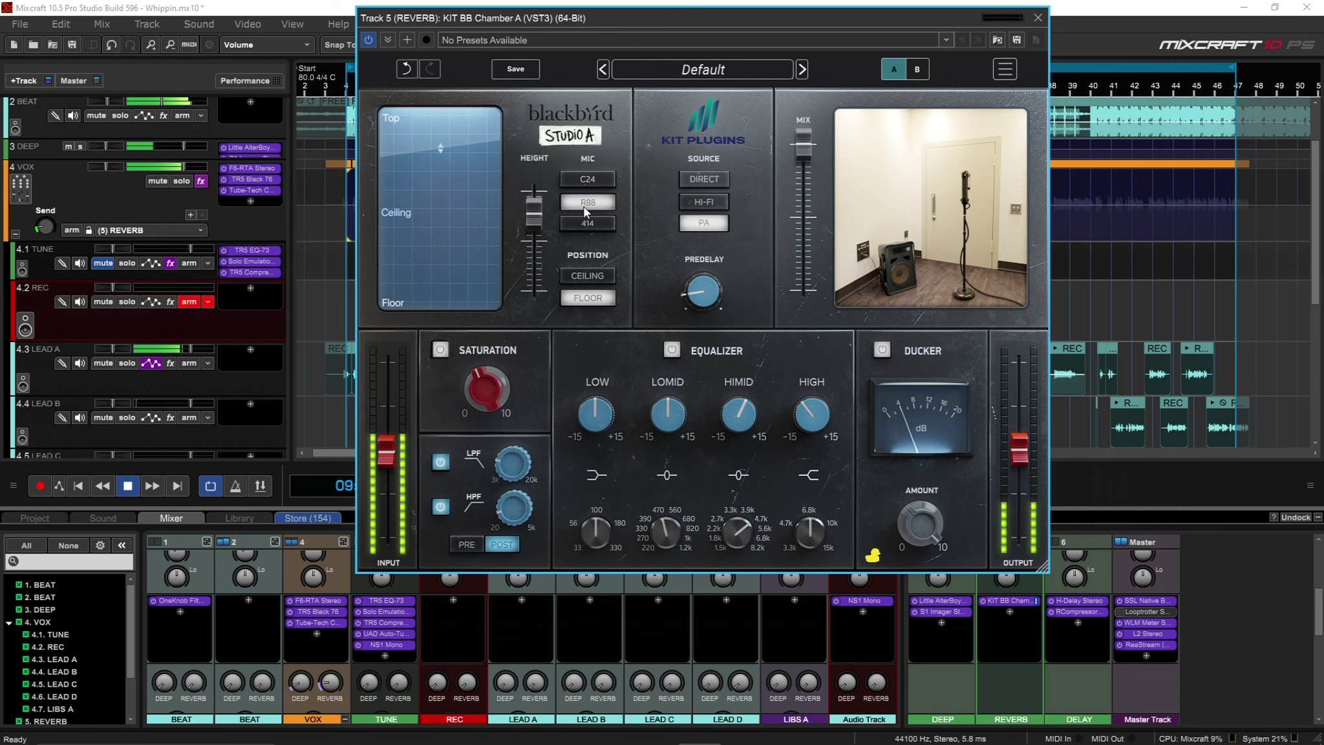
mouse_move(940, 559)
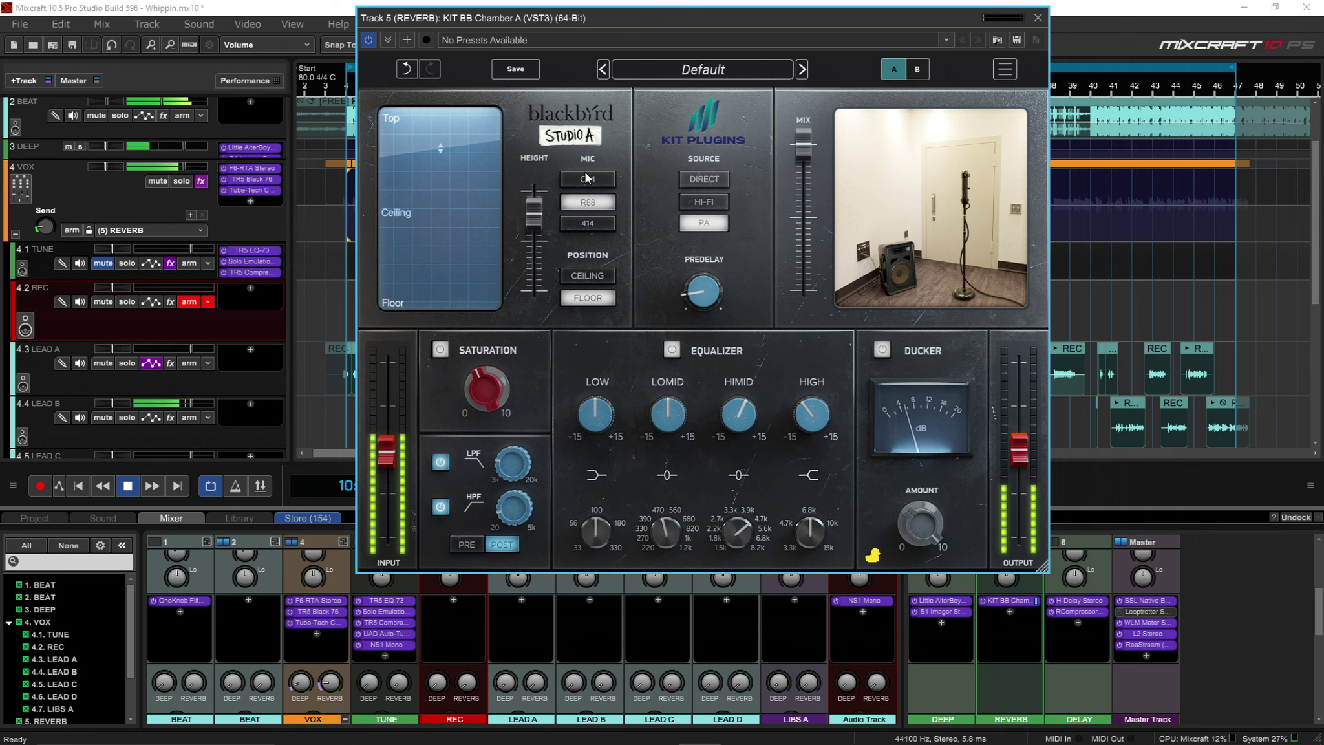
left_click(585, 276)
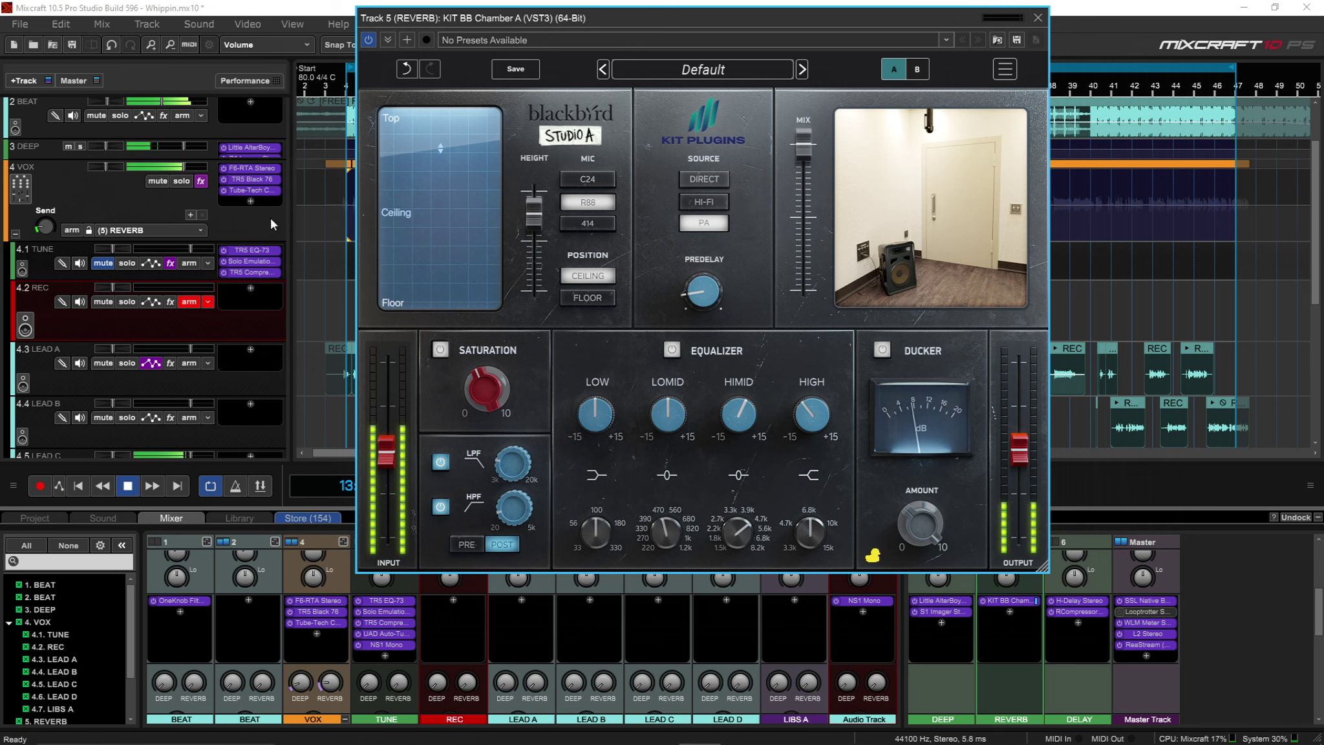
left_click(588, 297)
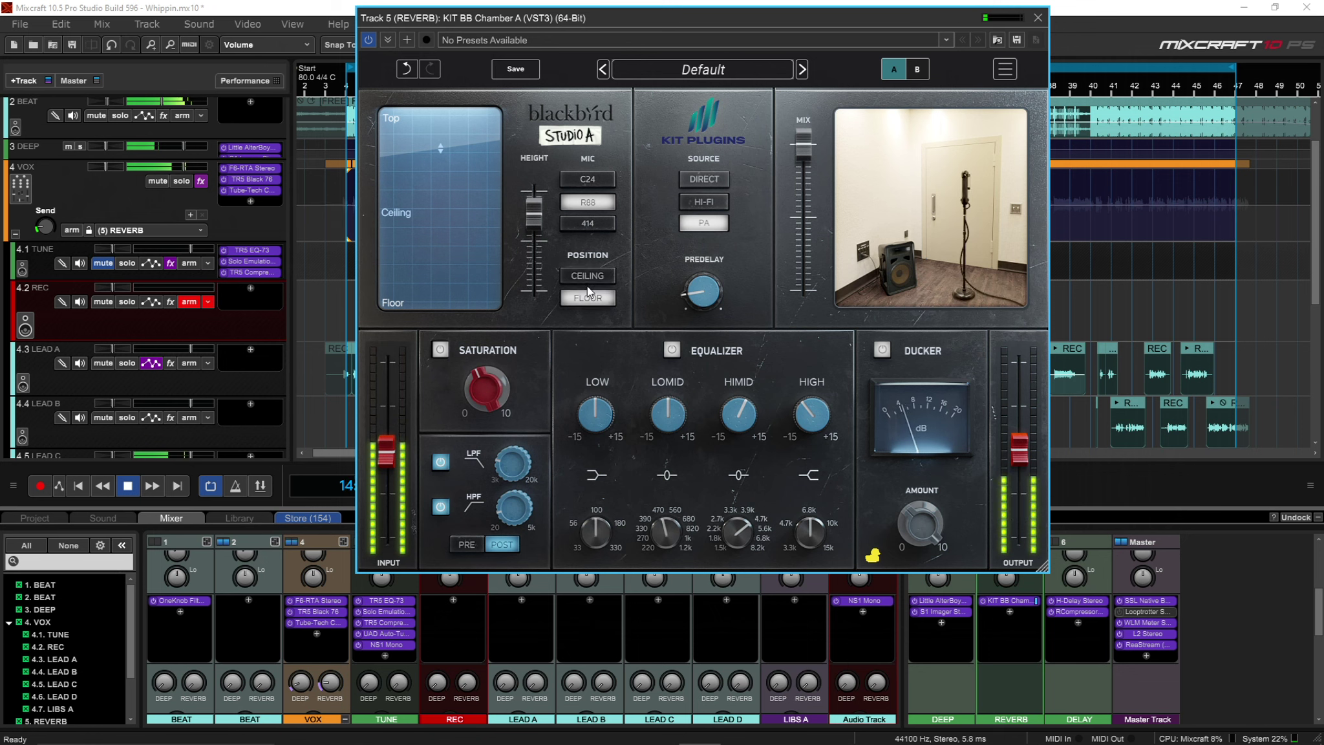
left_click(581, 225)
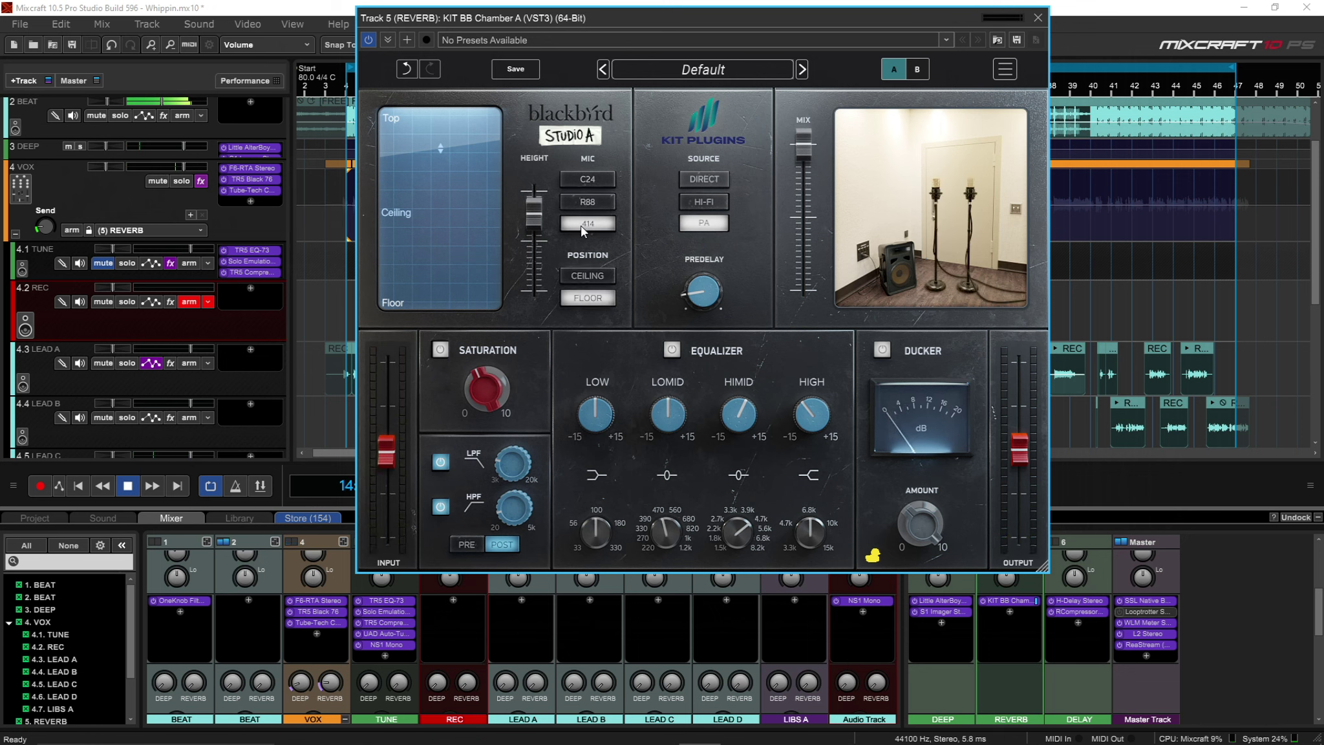
- Raise the VOX track's delay send slightly, and switch its send control back to REVERB
left_click(151, 226)
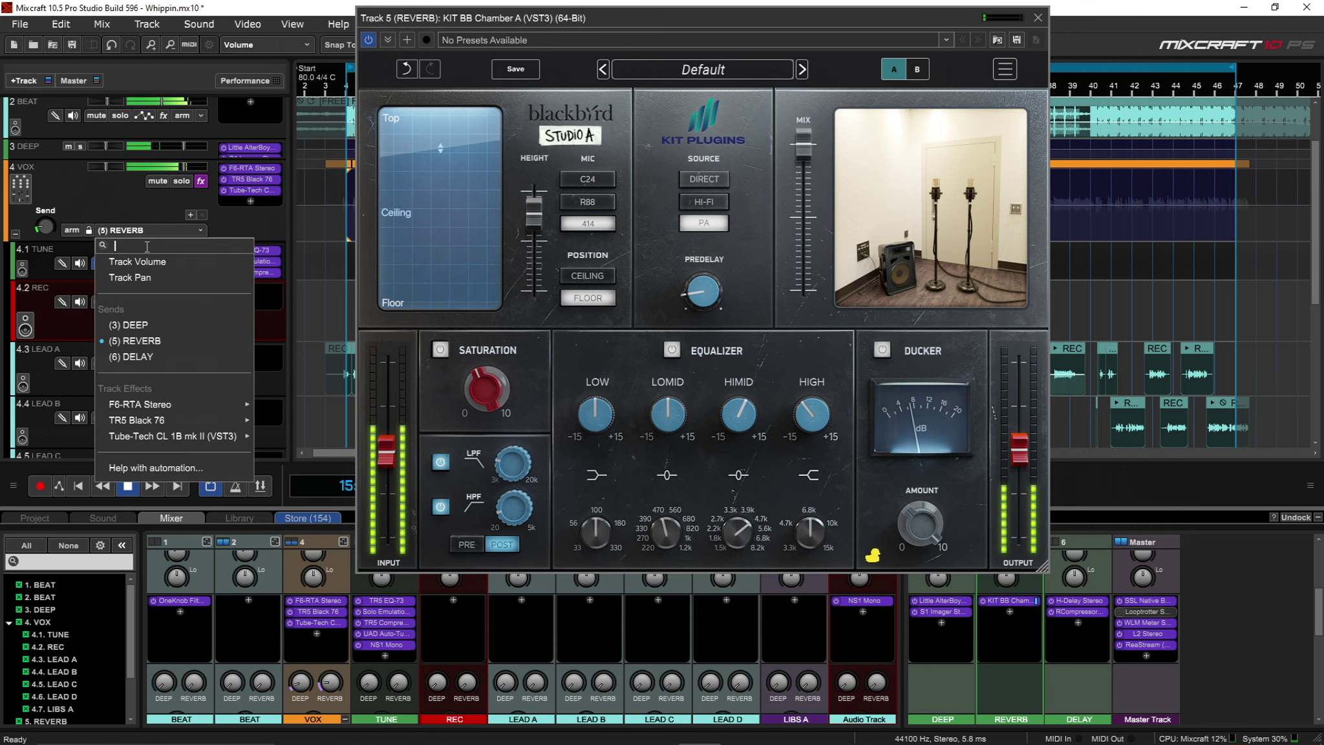
left_click(129, 356)
mouse_move(47, 226)
left_click_drag(47, 227, 50, 220)
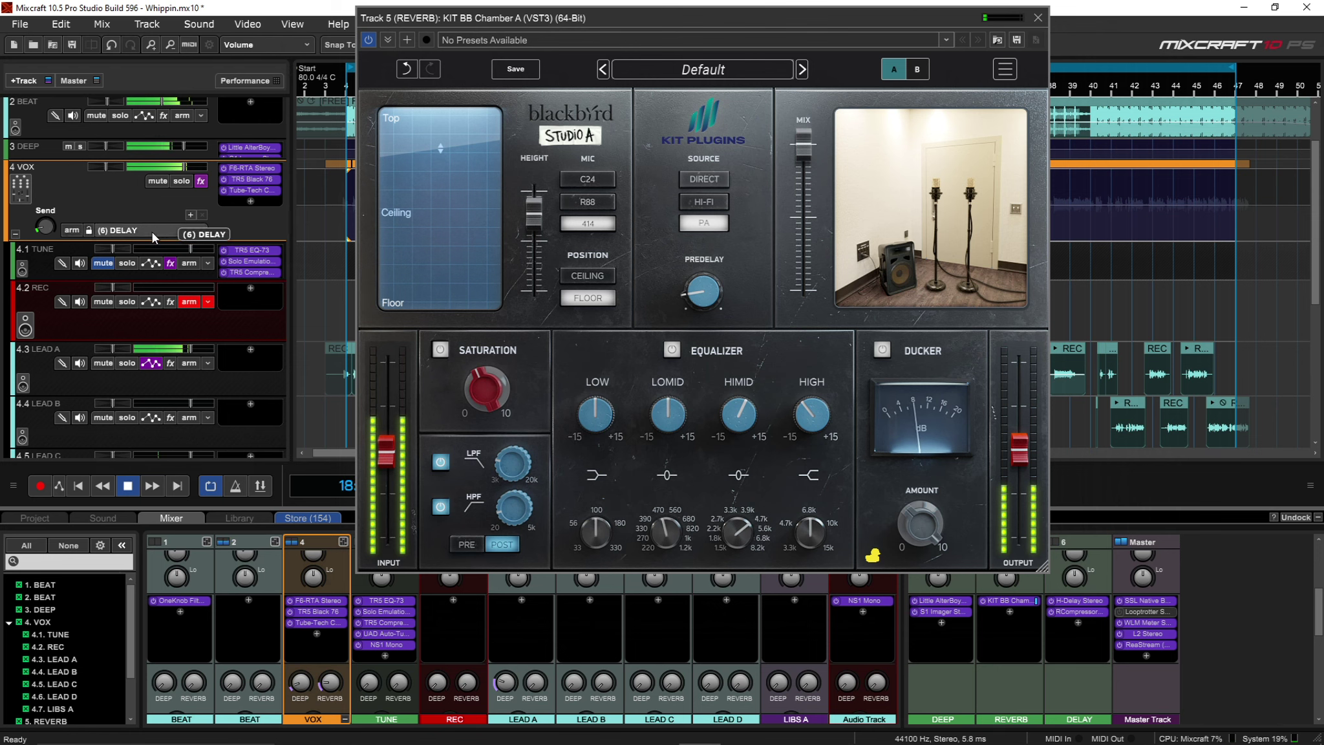
left_click(118, 231)
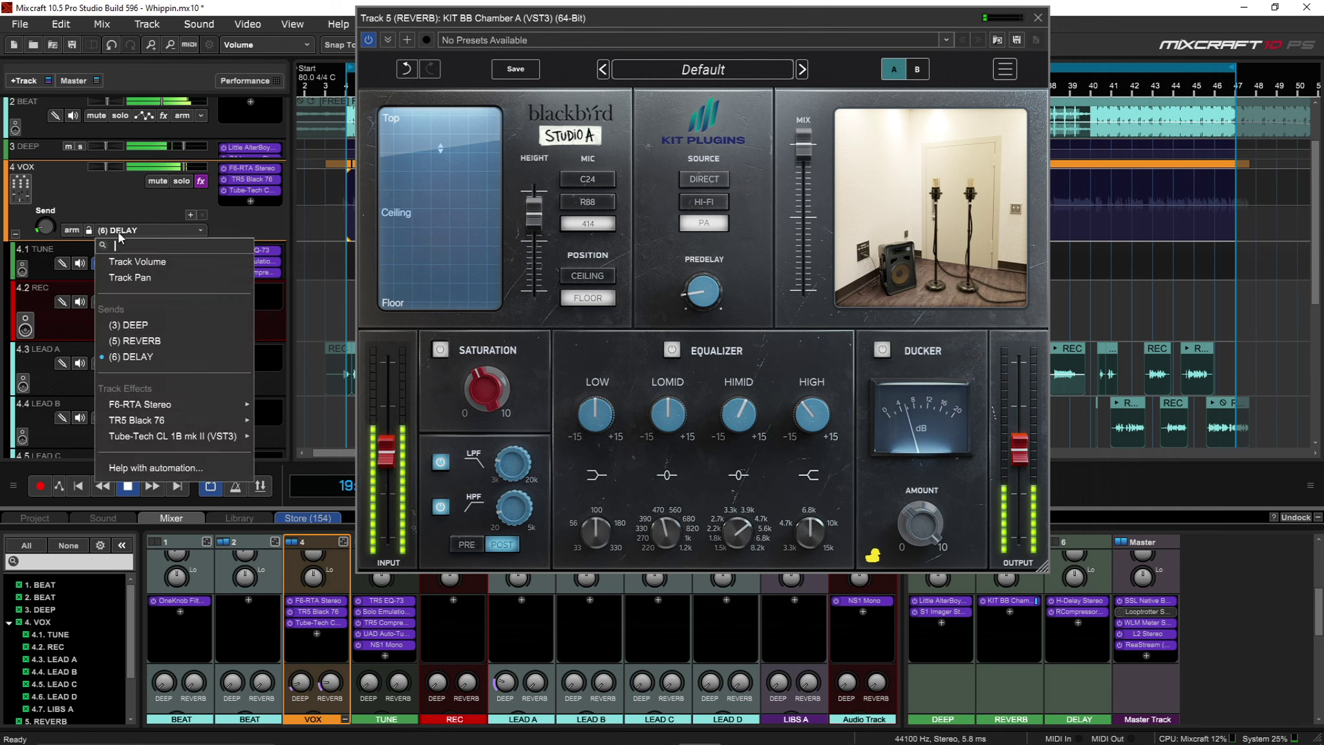
left_click(148, 338)
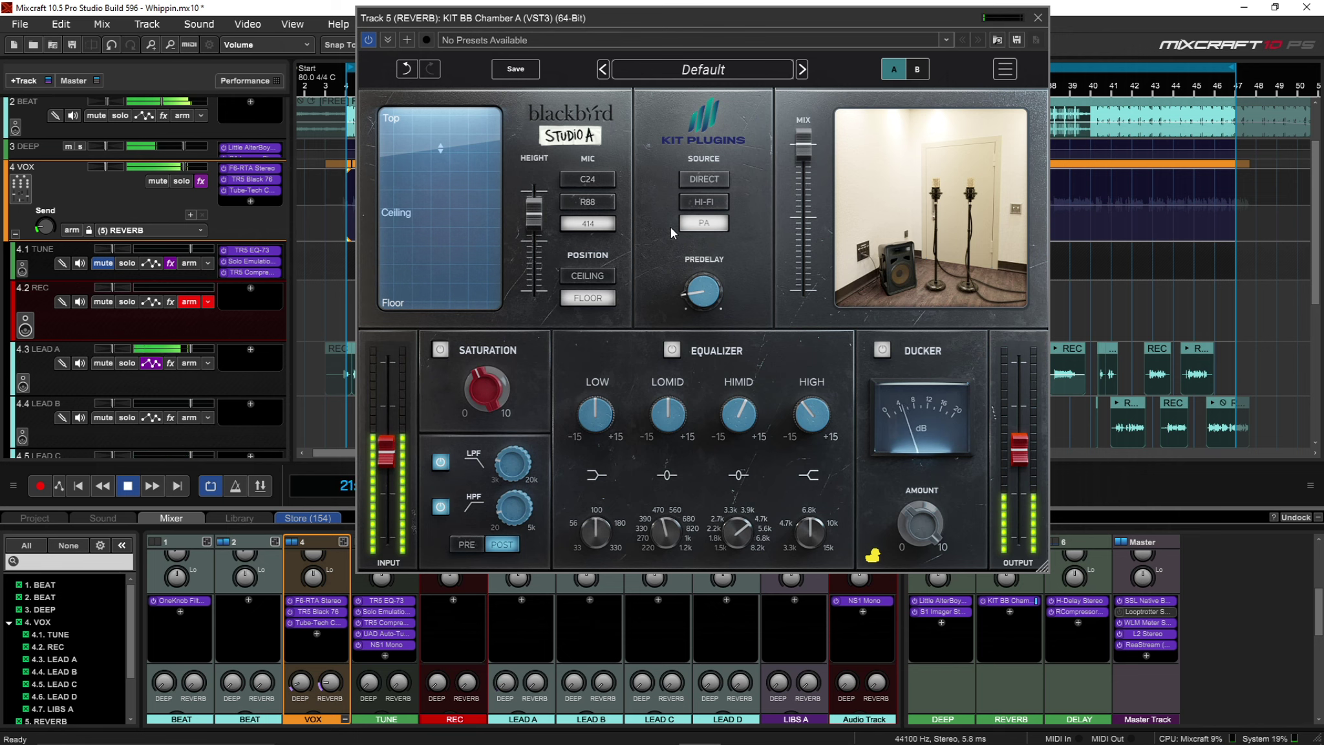
- Check the VOX track's delay send level, and return its send control to REVERB
mouse_move(535, 274)
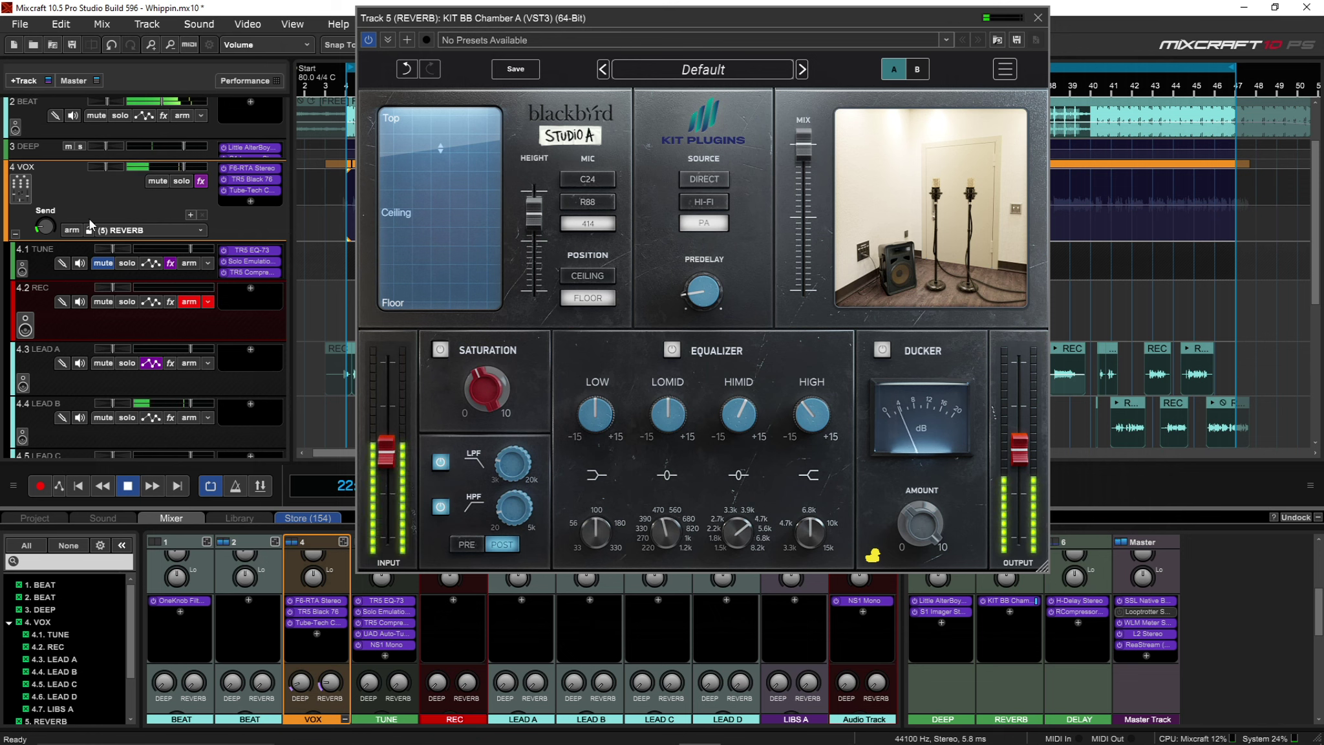
left_click(109, 230)
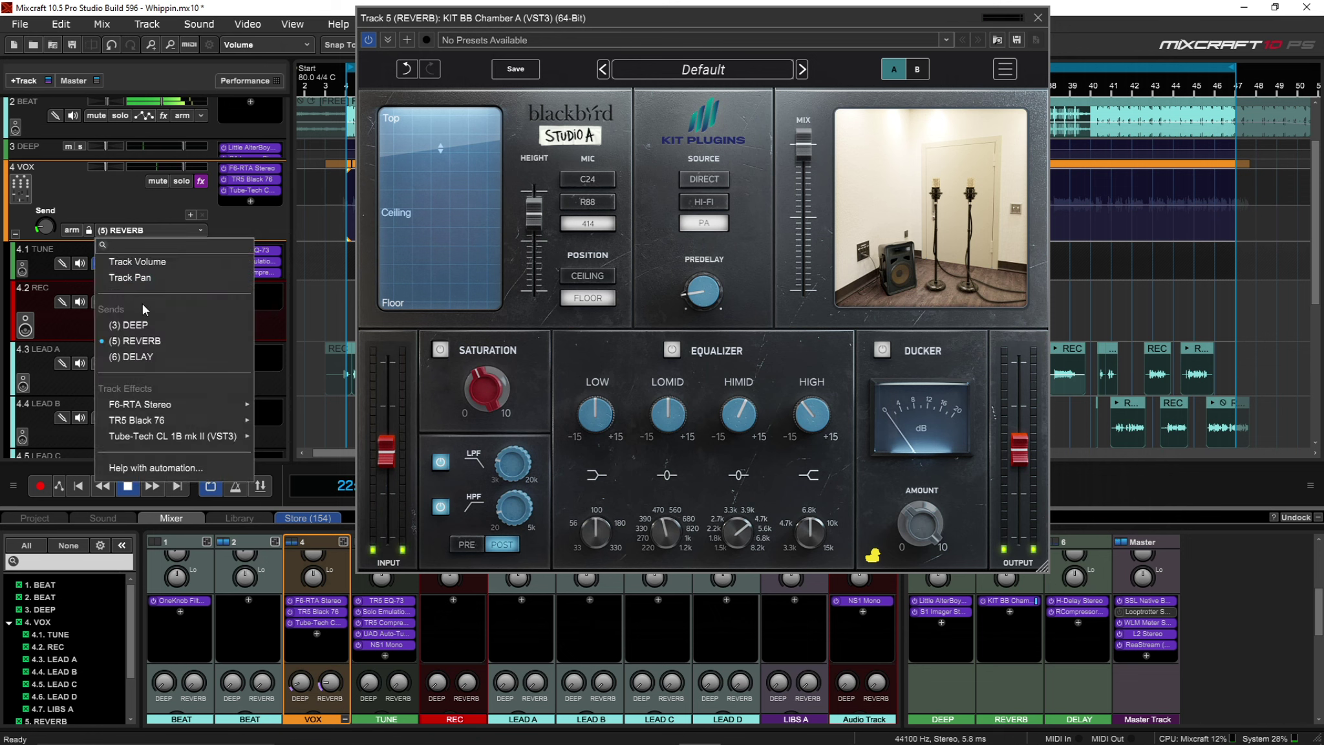
left_click(146, 356)
mouse_move(45, 228)
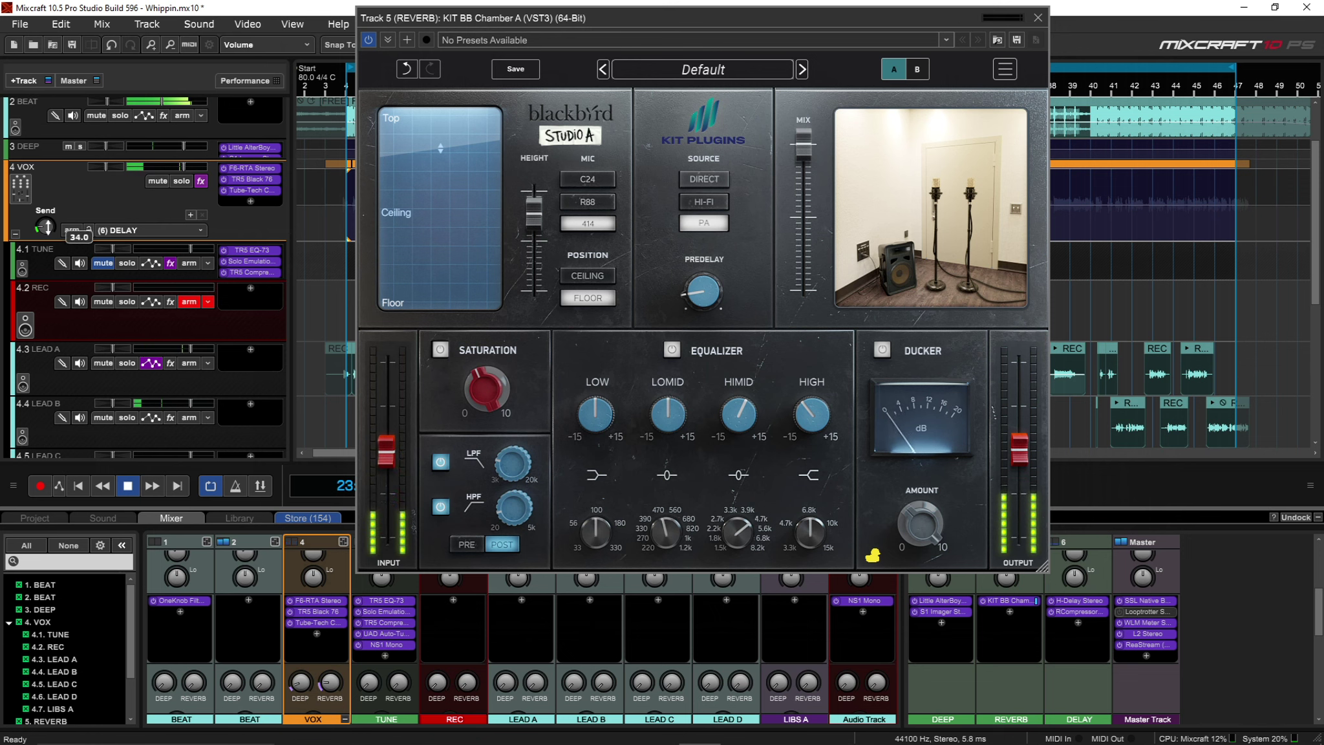
left_click(142, 230)
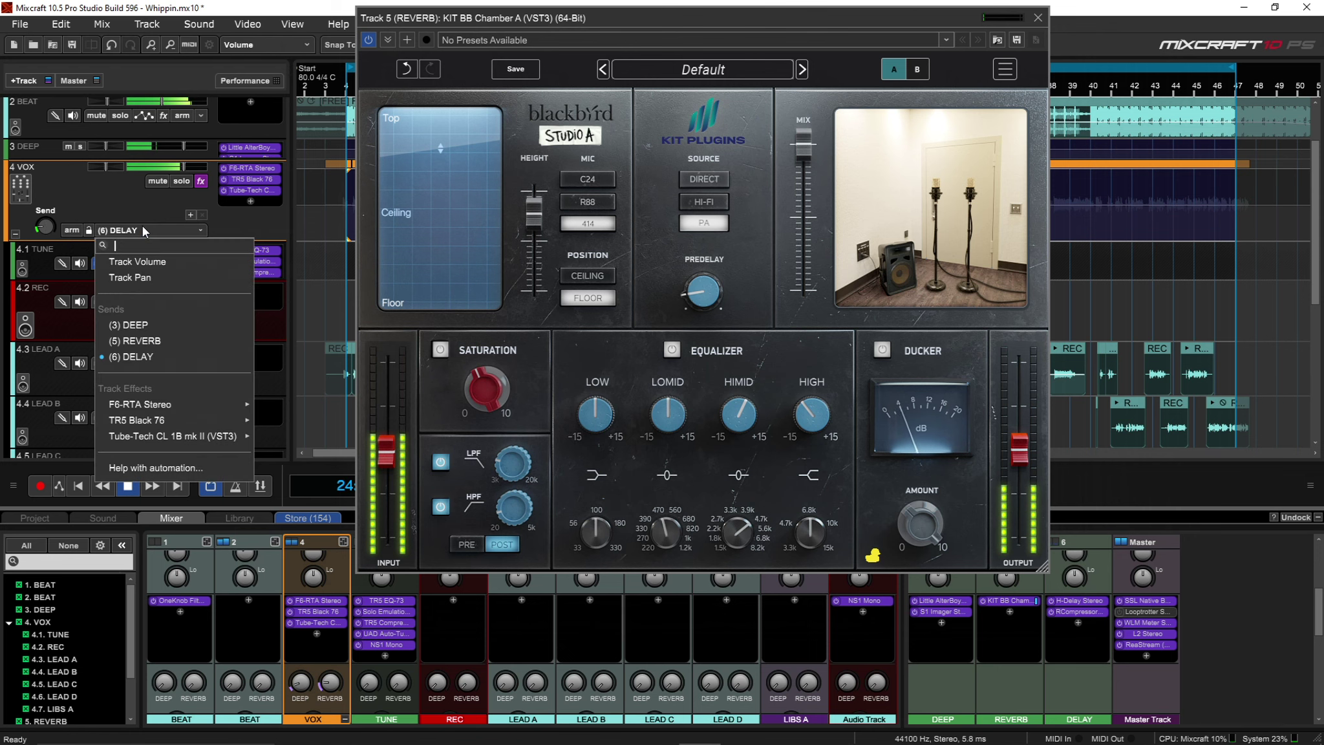
left_click(149, 342)
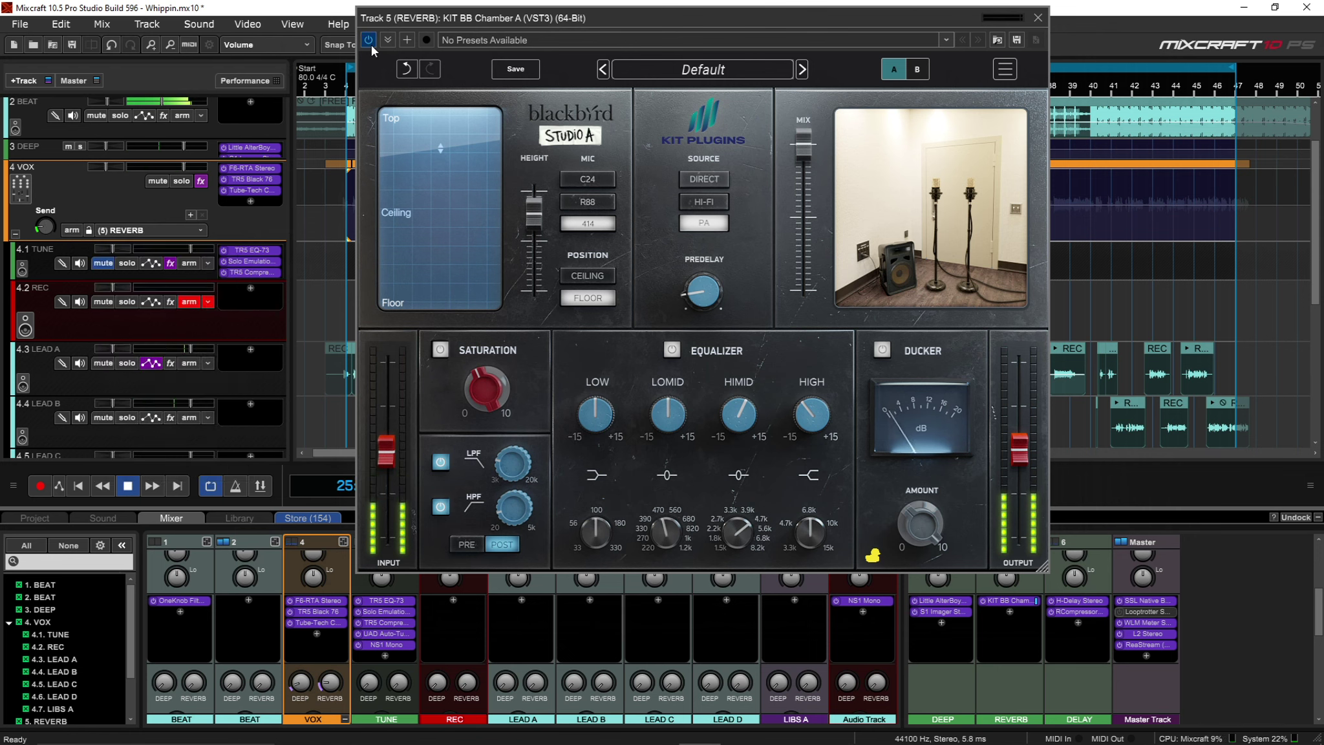
- Set the reverb's saturation to 5.2 and lower its predelay slightly
mouse_move(519, 257)
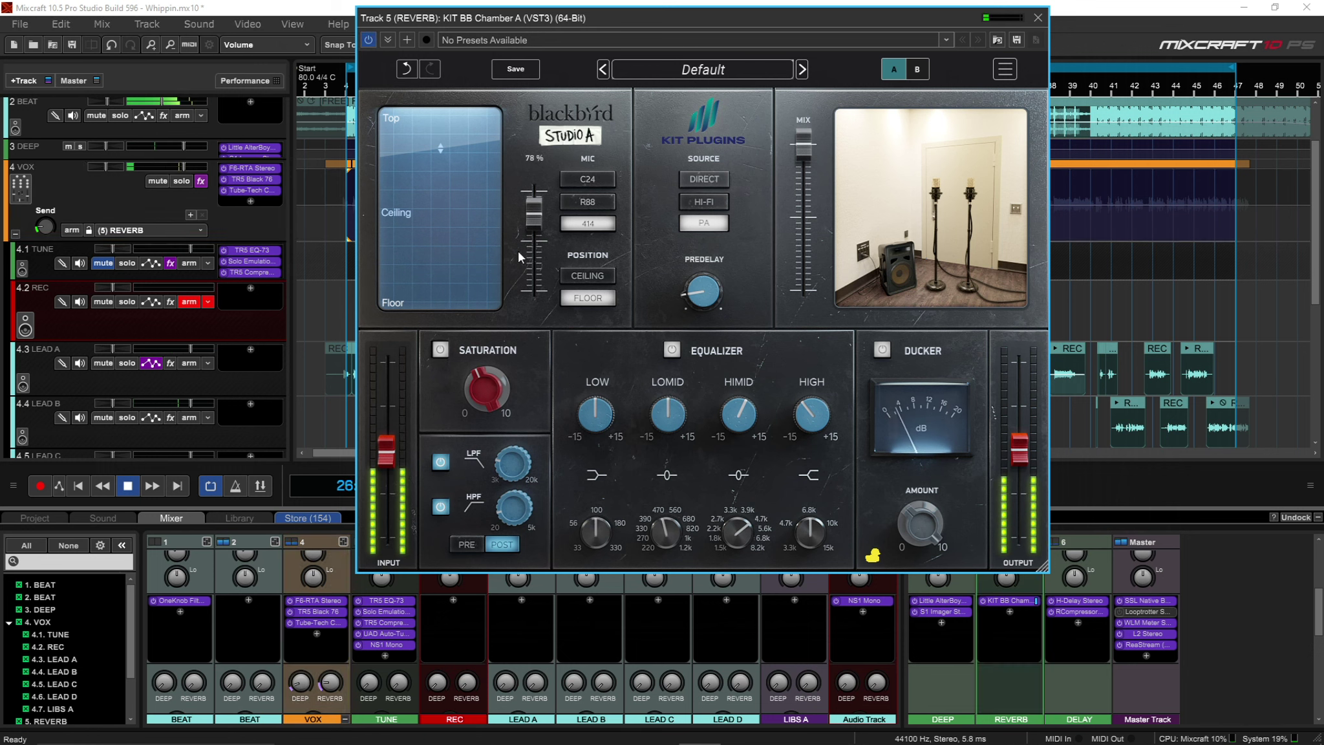
mouse_move(503, 388)
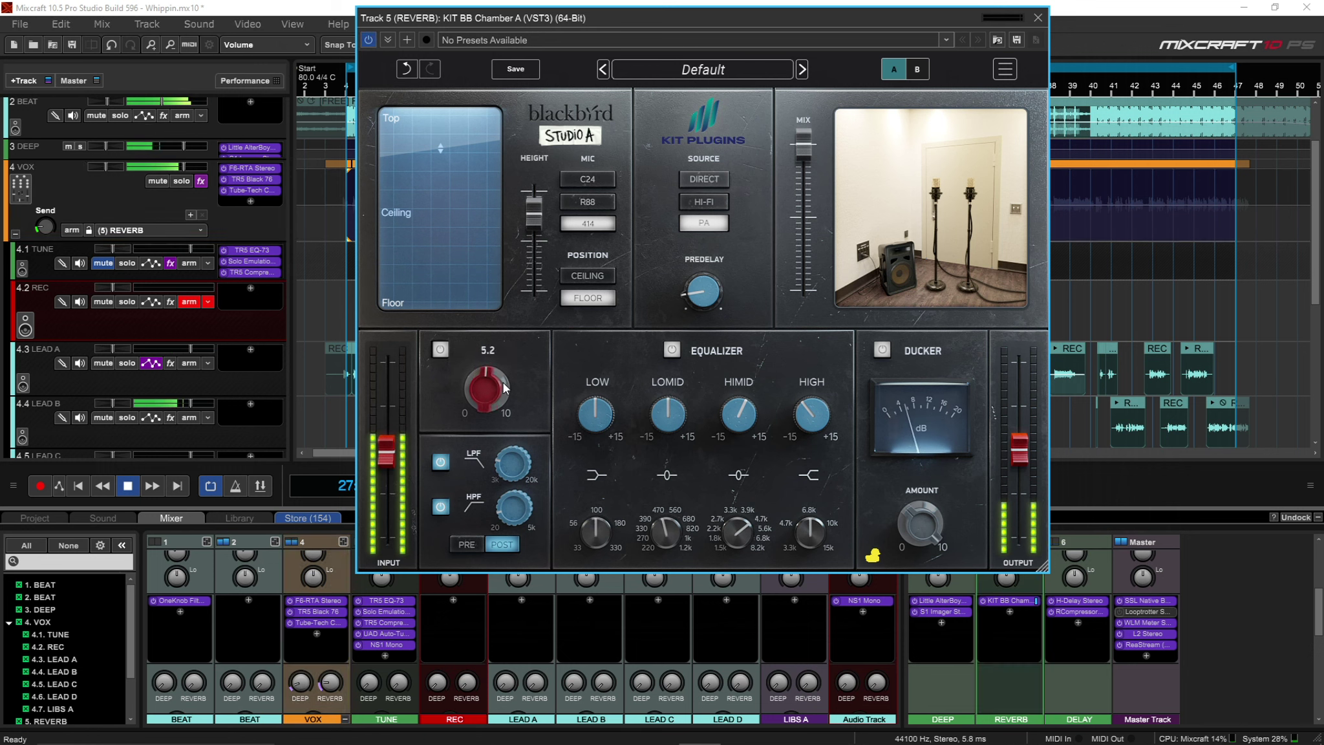
mouse_move(695, 297)
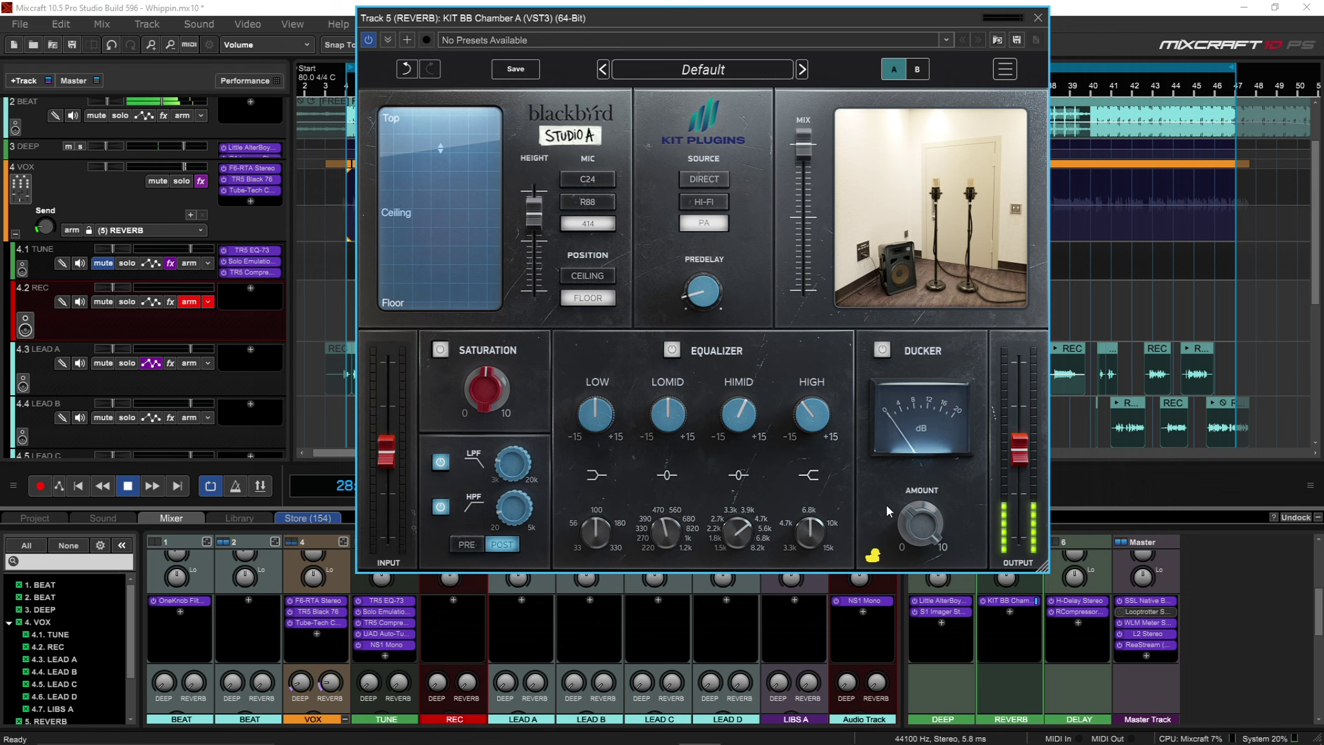
- Set the ducker amount to 8.9, and try its compressor mode before returning to ducker mode
mouse_move(922, 548)
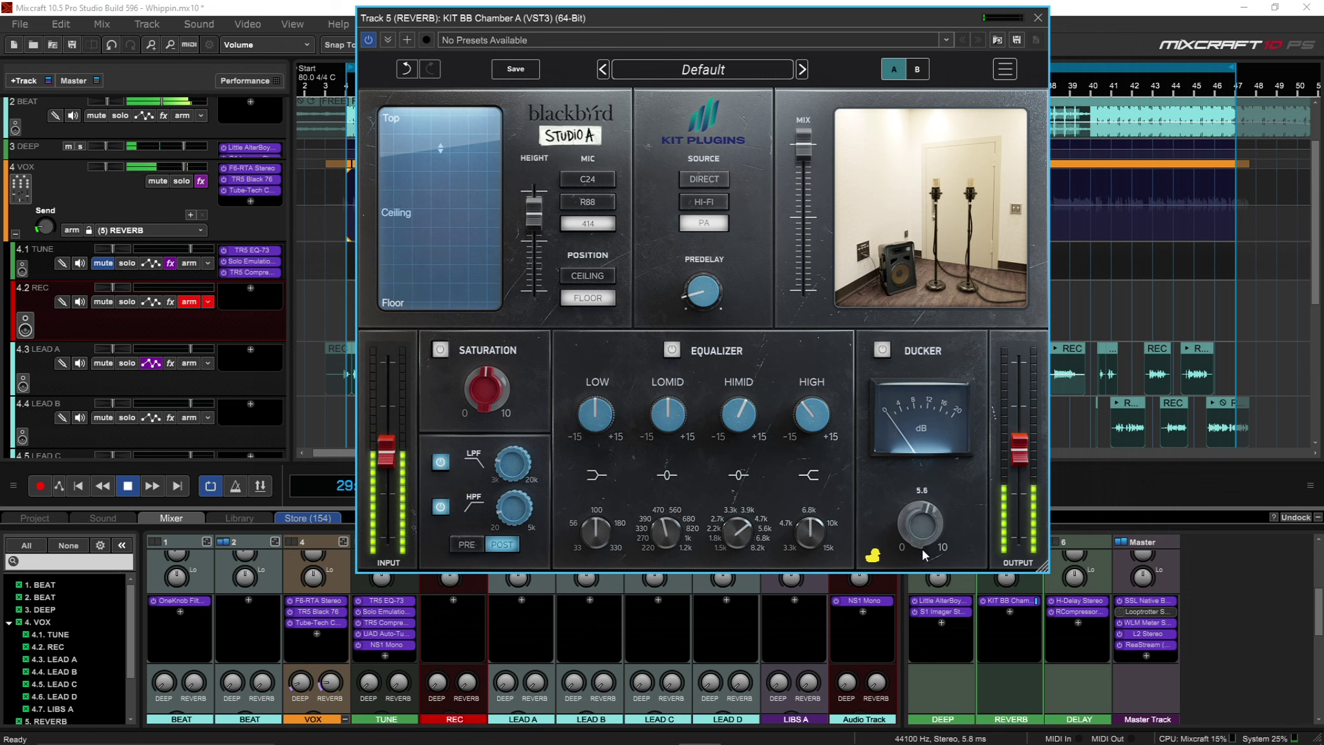
left_click_drag(921, 548, 924, 537)
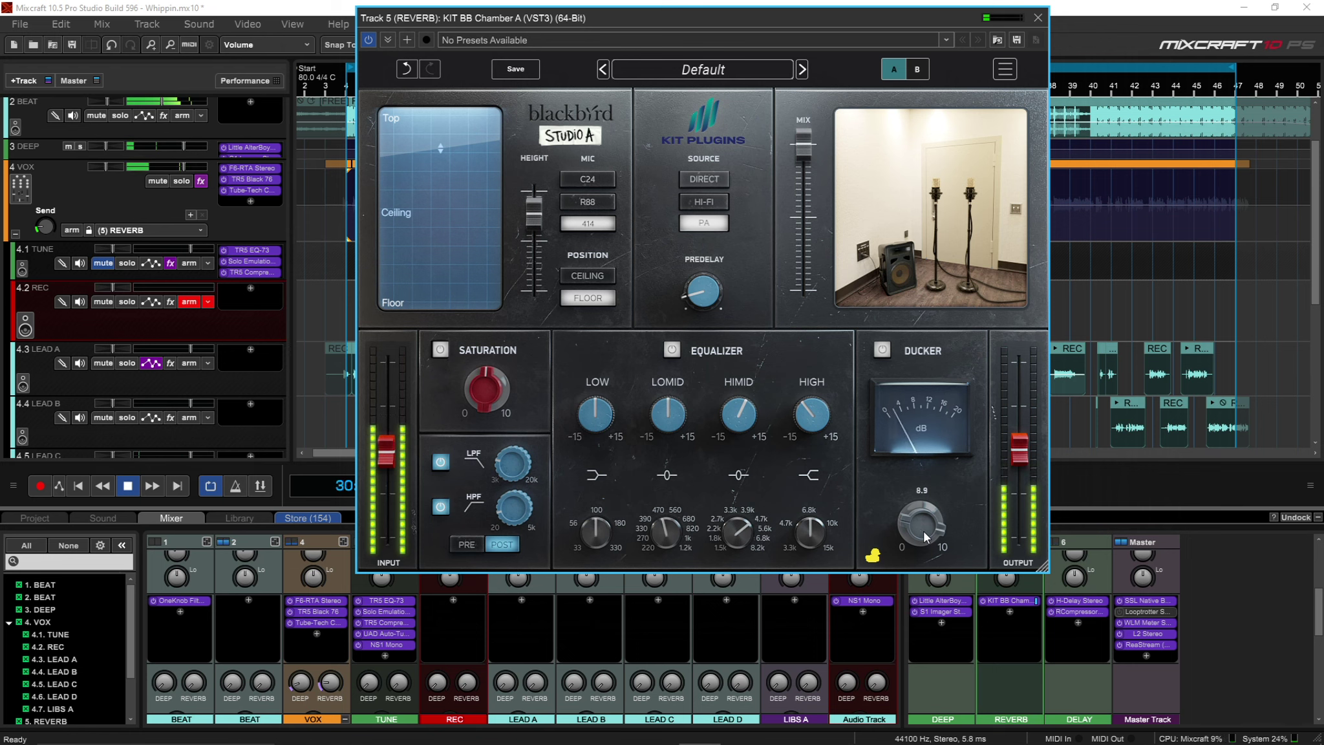
left_click(873, 555)
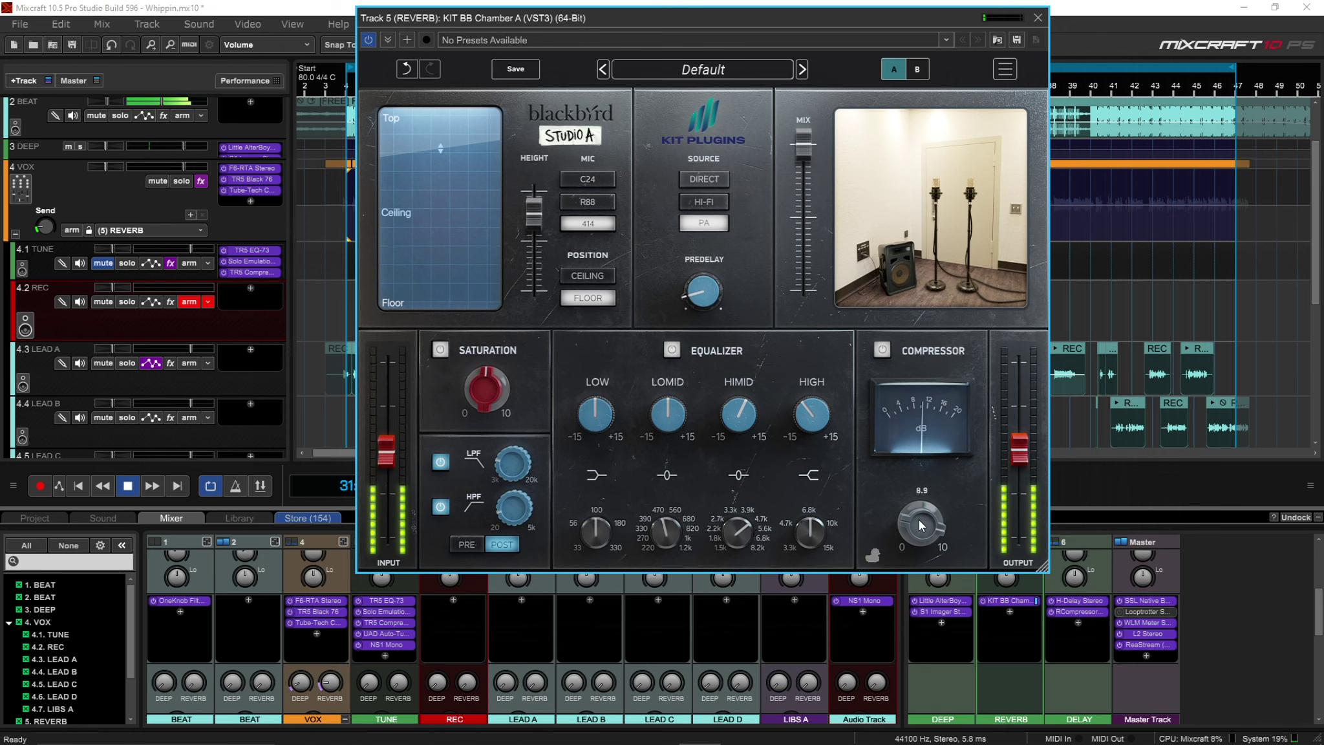
left_click(874, 555)
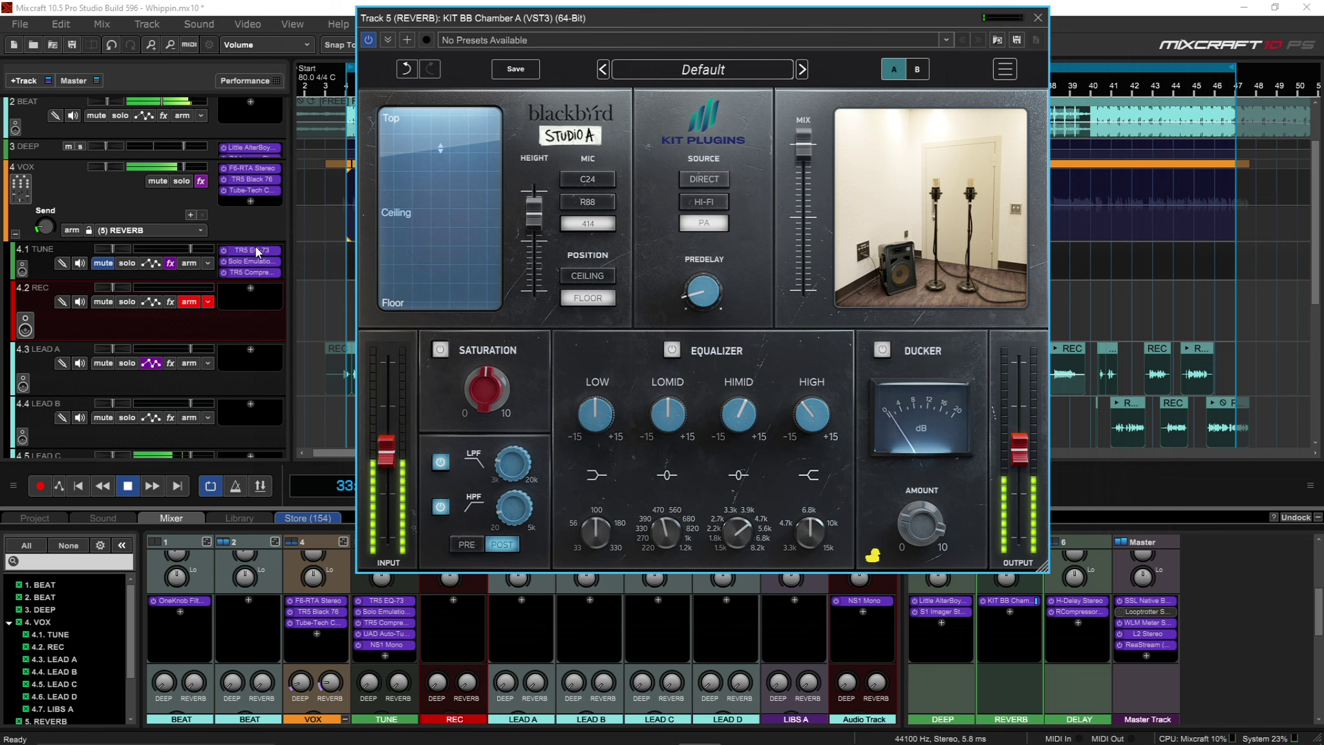
- Switch the VOX track's send control to DELAY and lower the delay send slightly
left_click(131, 229)
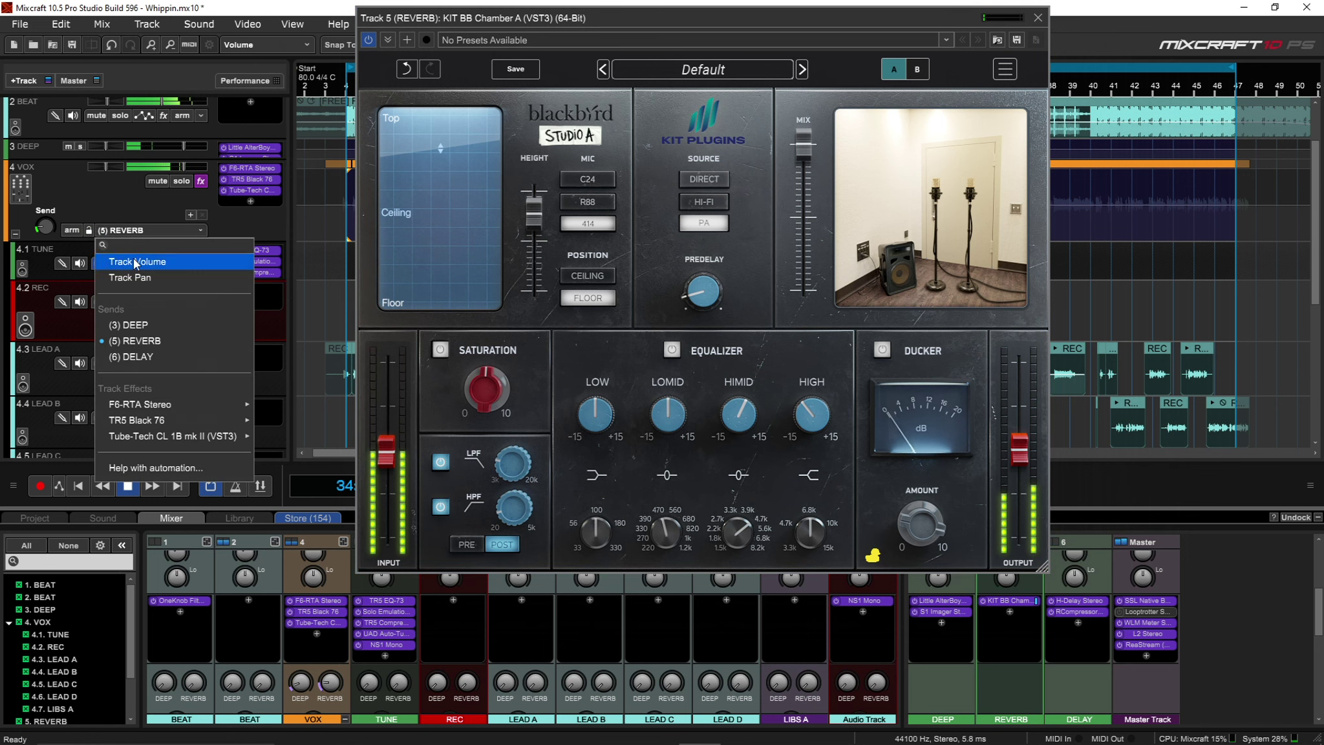
left_click(132, 357)
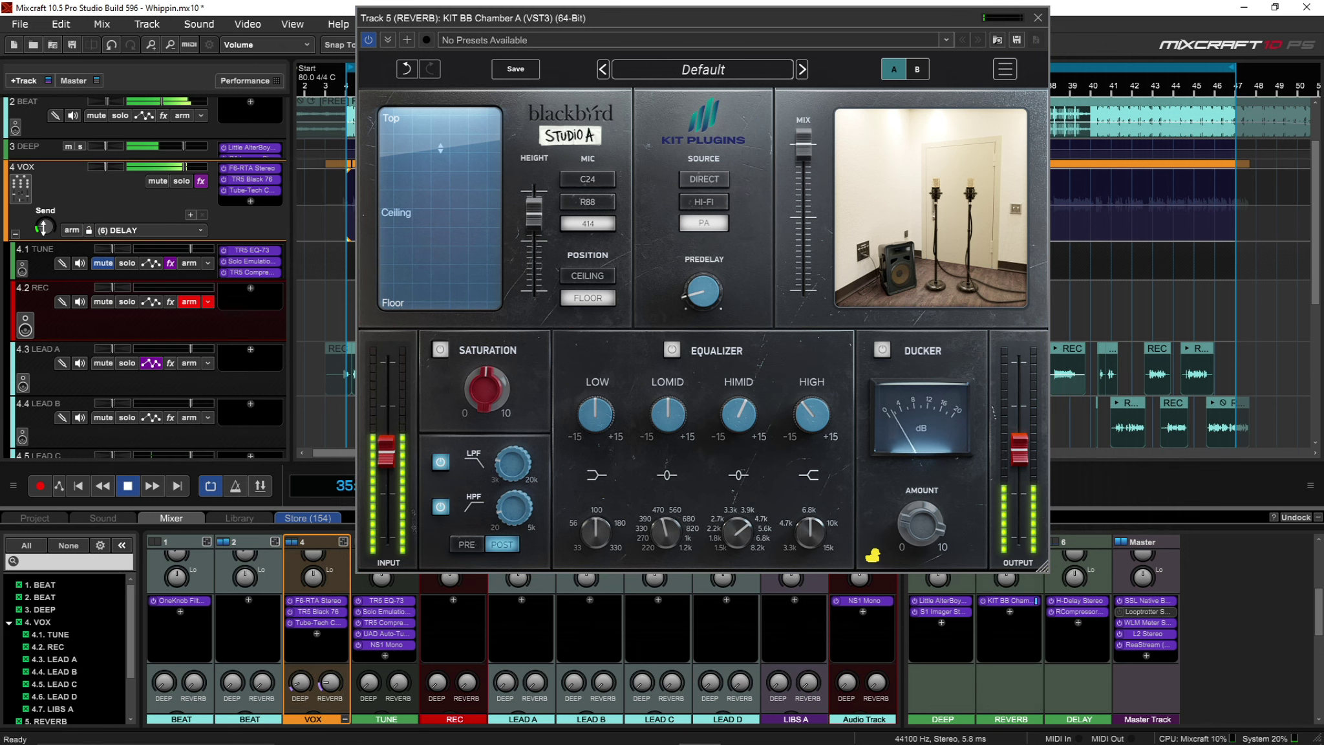
left_click_drag(43, 227, 44, 234)
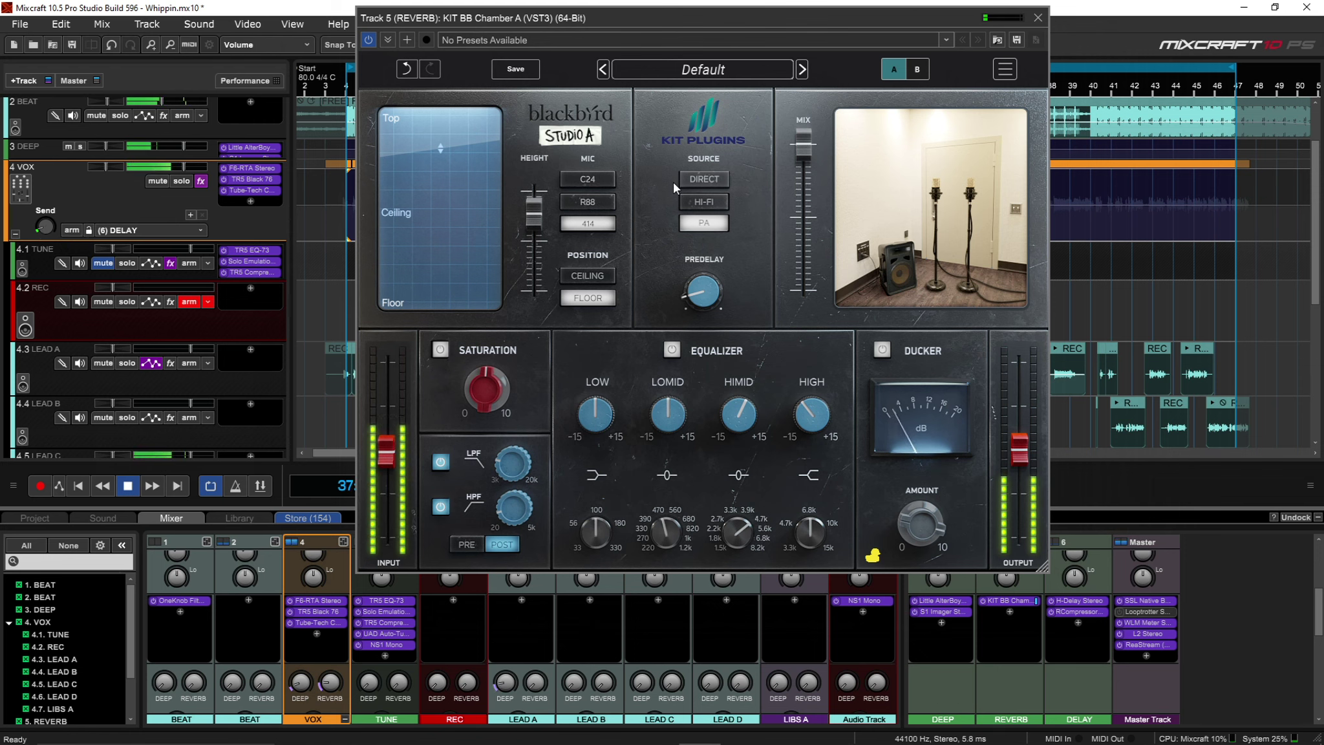
- Change the reverb's source to HI-FI, listen to the vocals with it, and stop playback
left_click(692, 204)
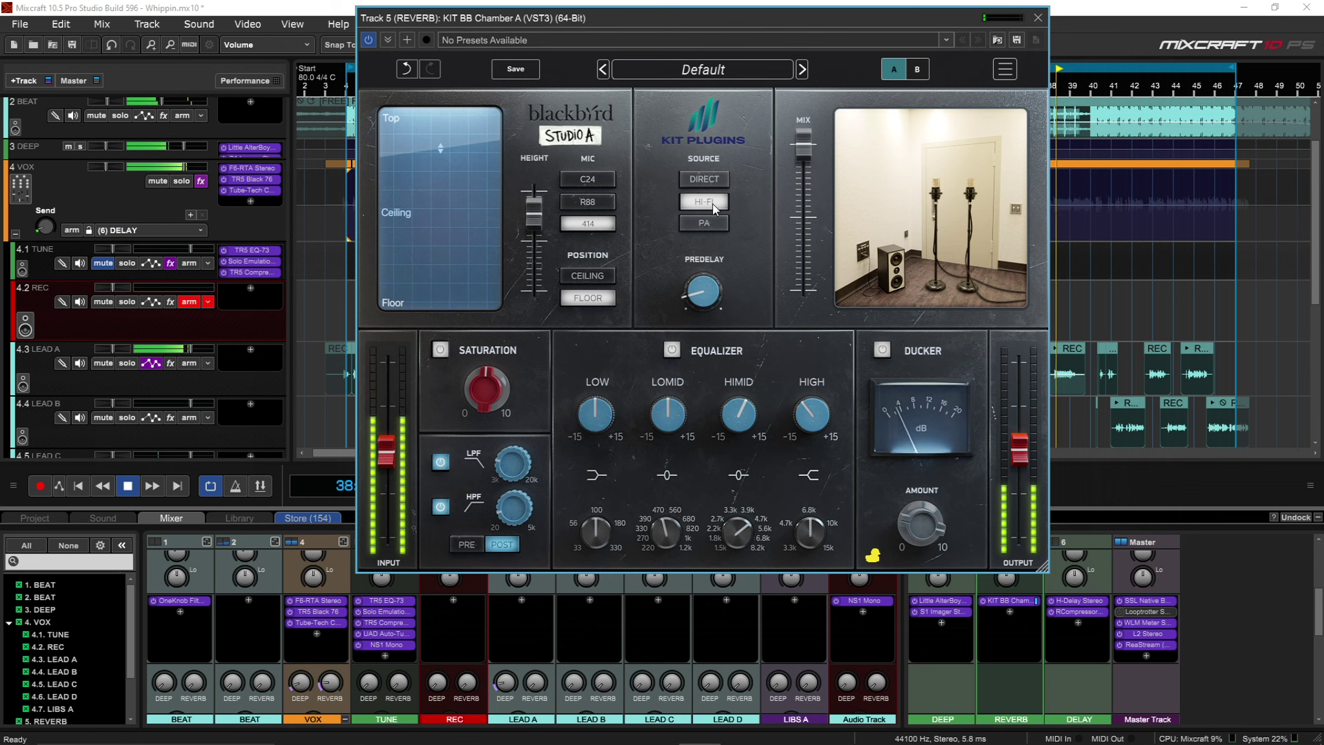
mouse_move(576, 418)
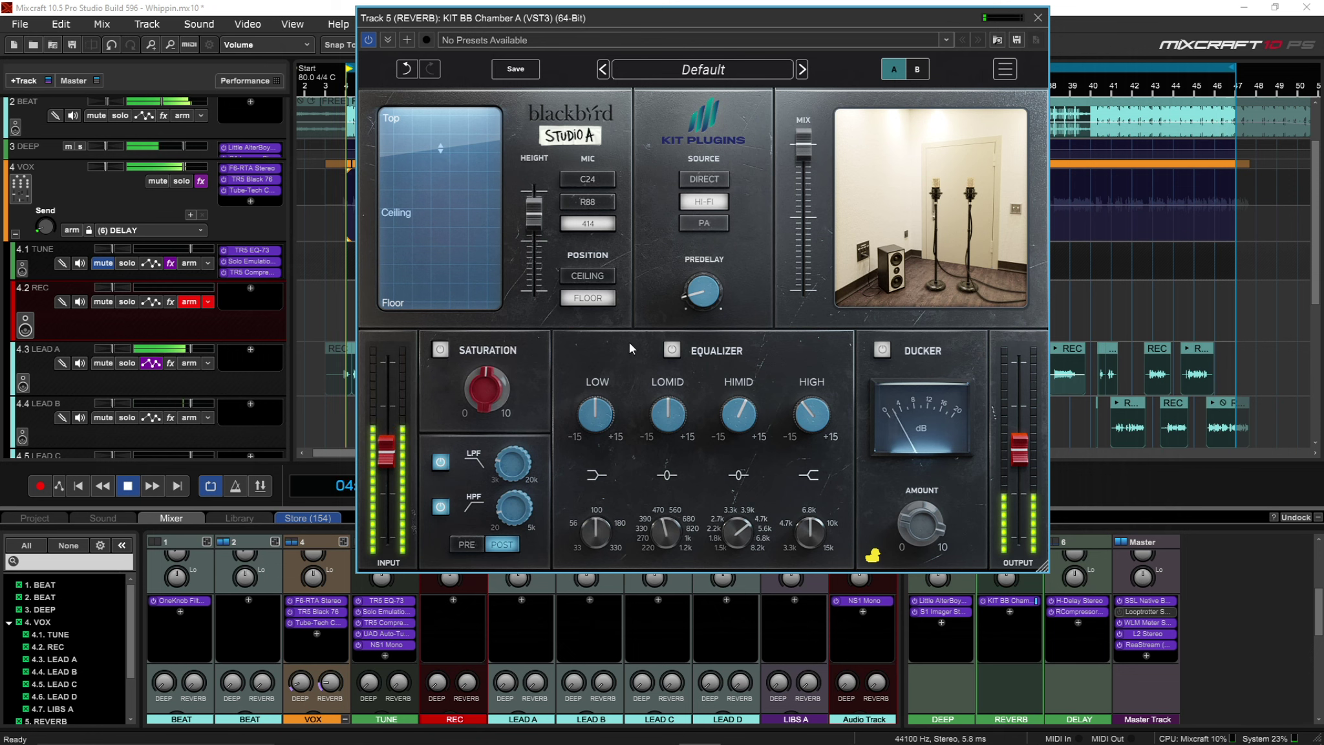
key("space")
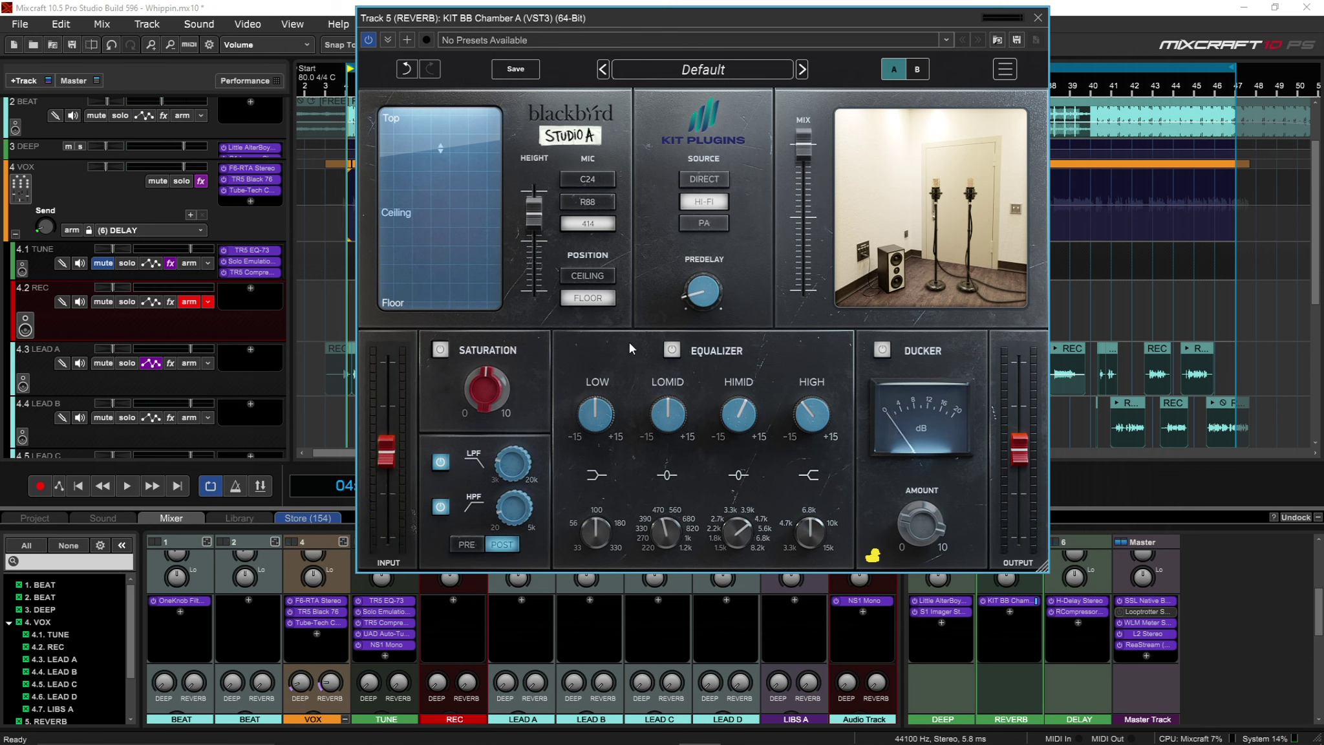